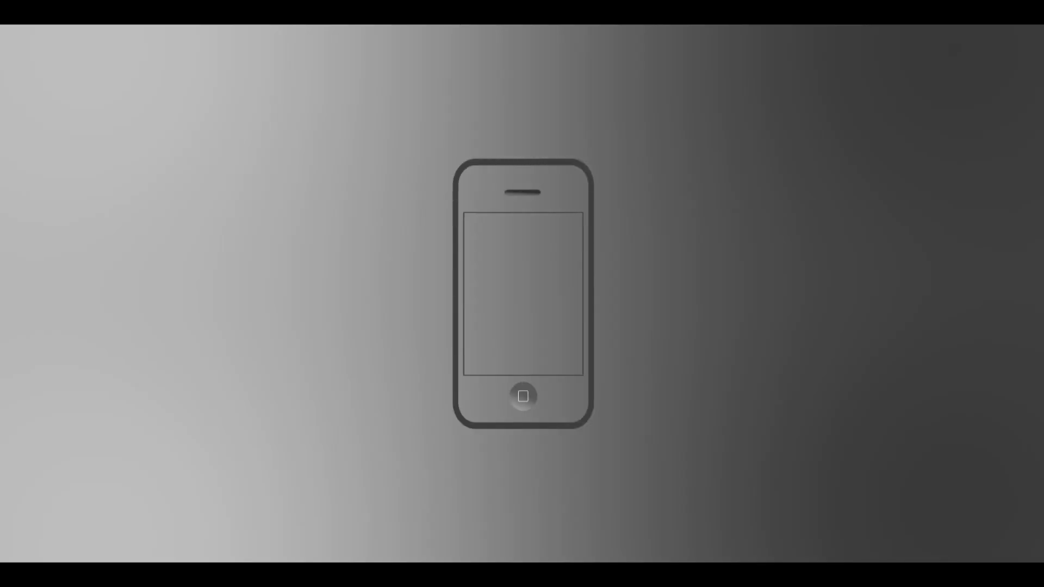
- Create a 20-second composition named Happy Birthday Apple with the light gray background color BABABA
text(Apple)
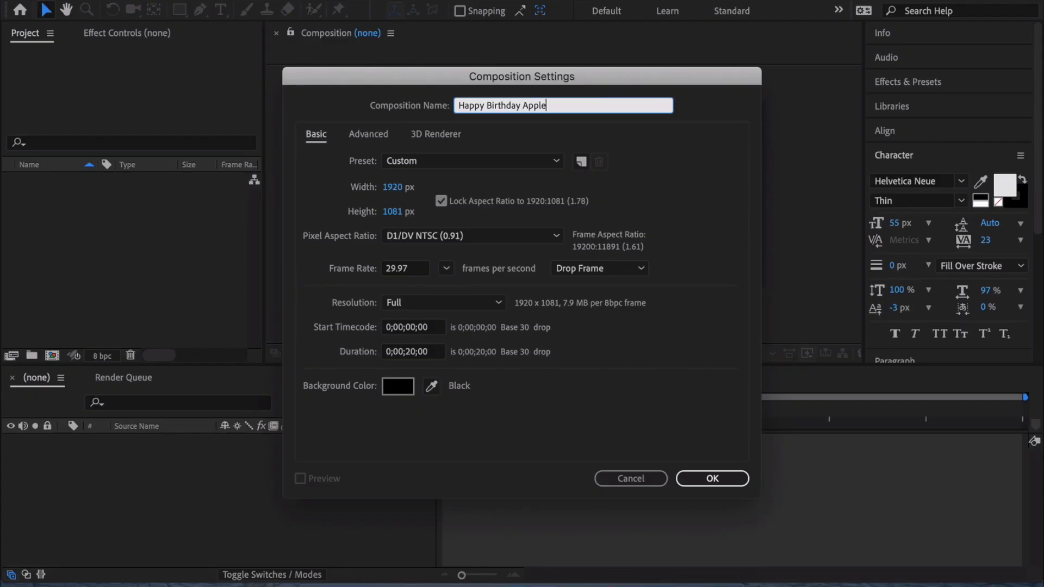
click(398, 386)
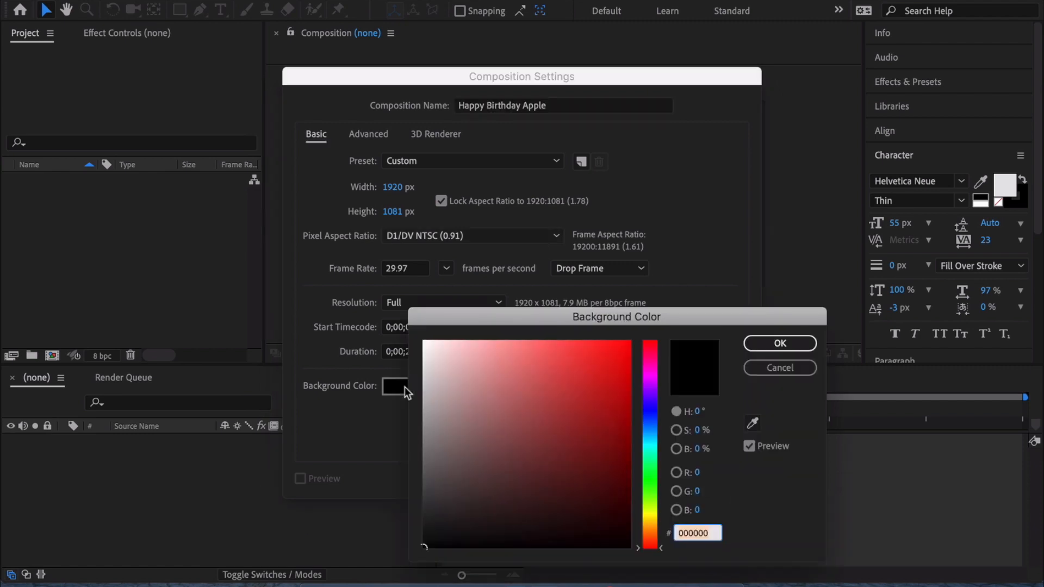
mouse_move(444, 394)
mouse_down()
mouse_move(419, 387)
mouse_move(417, 399)
mouse_up()
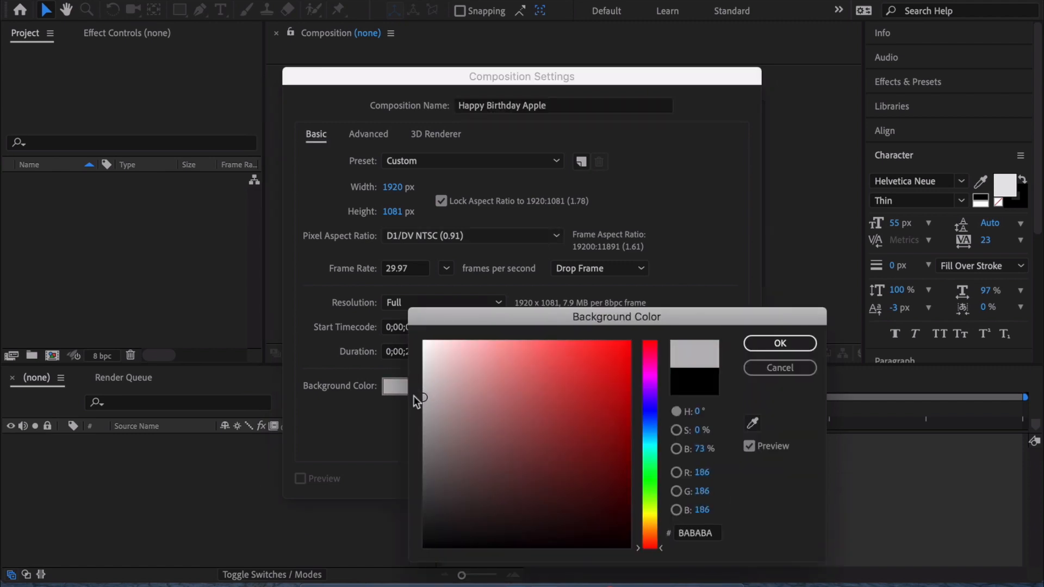
click(755, 347)
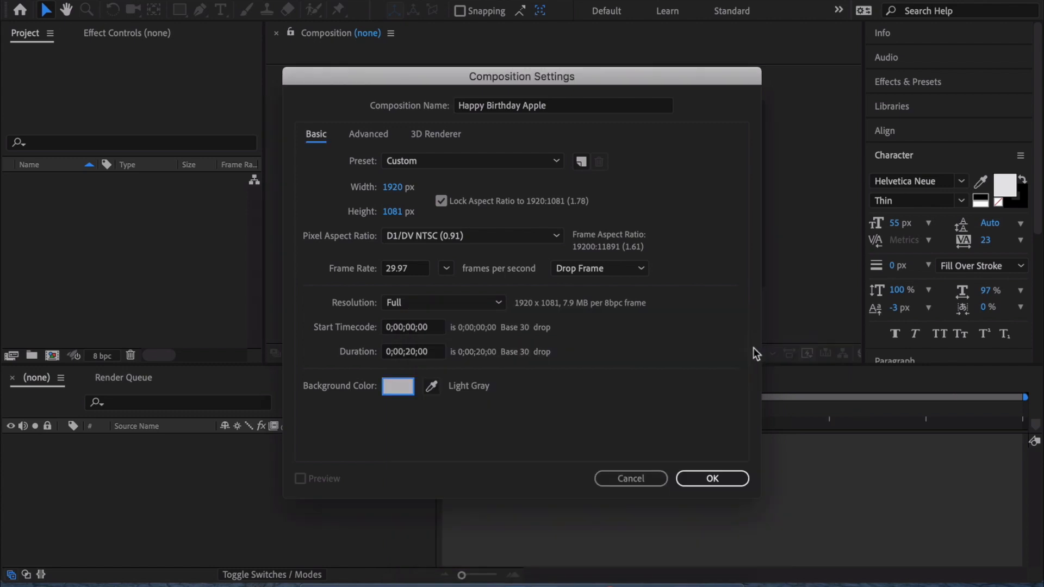
click(695, 484)
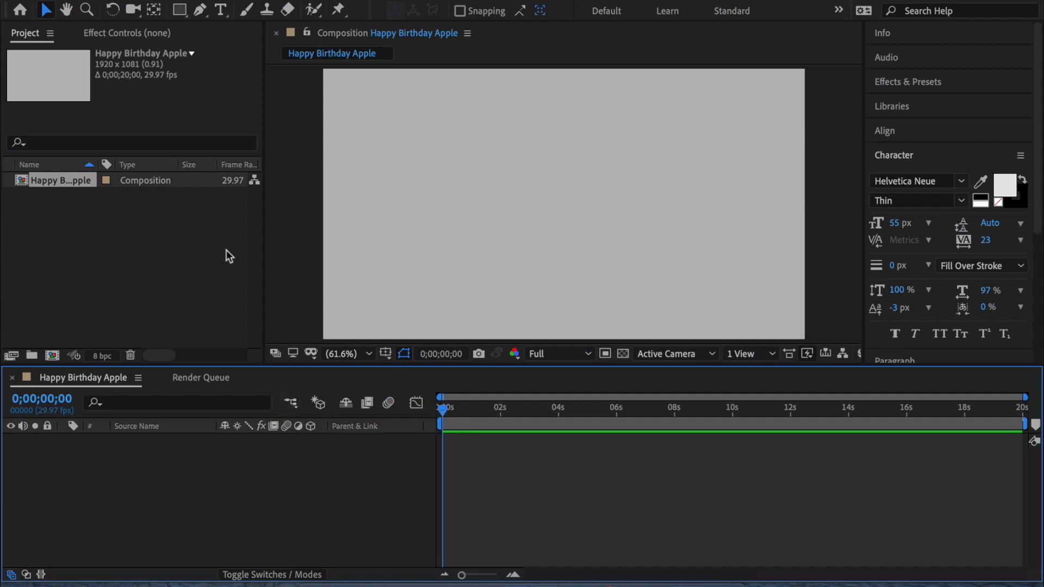
- Draw a rectangle shape covering the whole composition frame
click(183, 15)
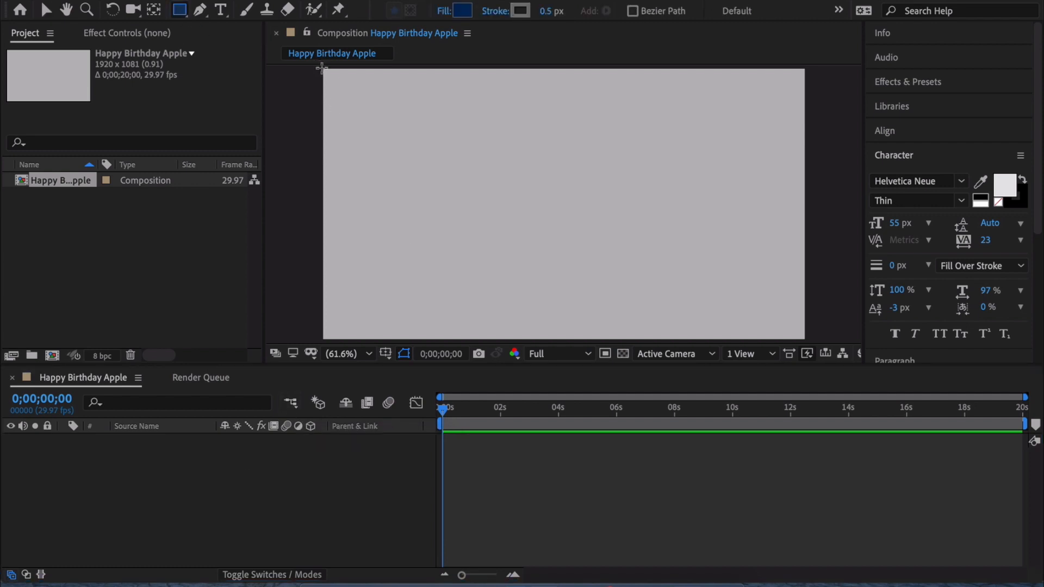
drag(323, 68, 605, 260)
drag(723, 281, 806, 341)
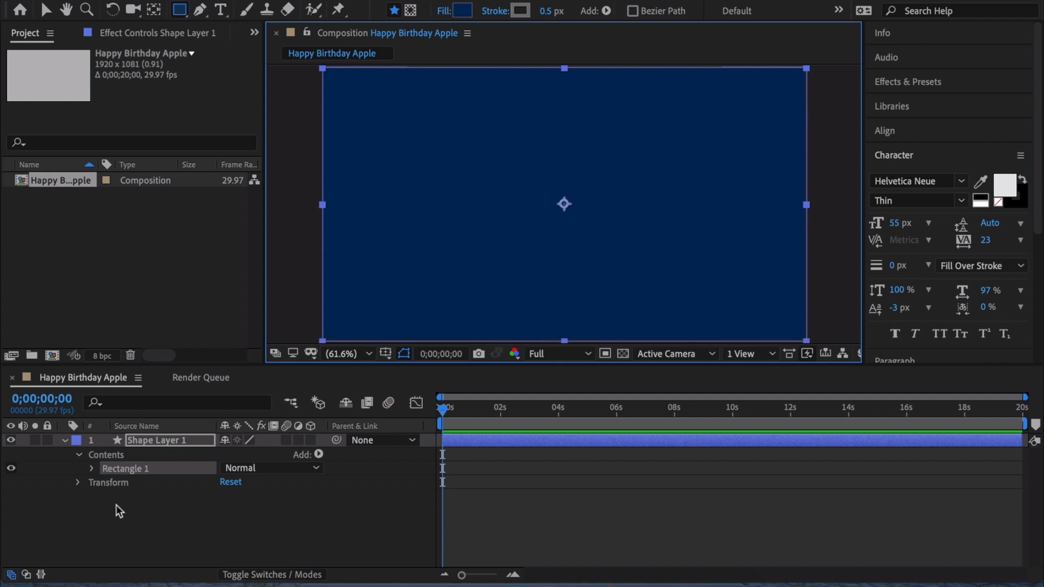
- Set the full-frame rectangle's stroke width to 0 px and its fill color to BABABA
click(155, 442)
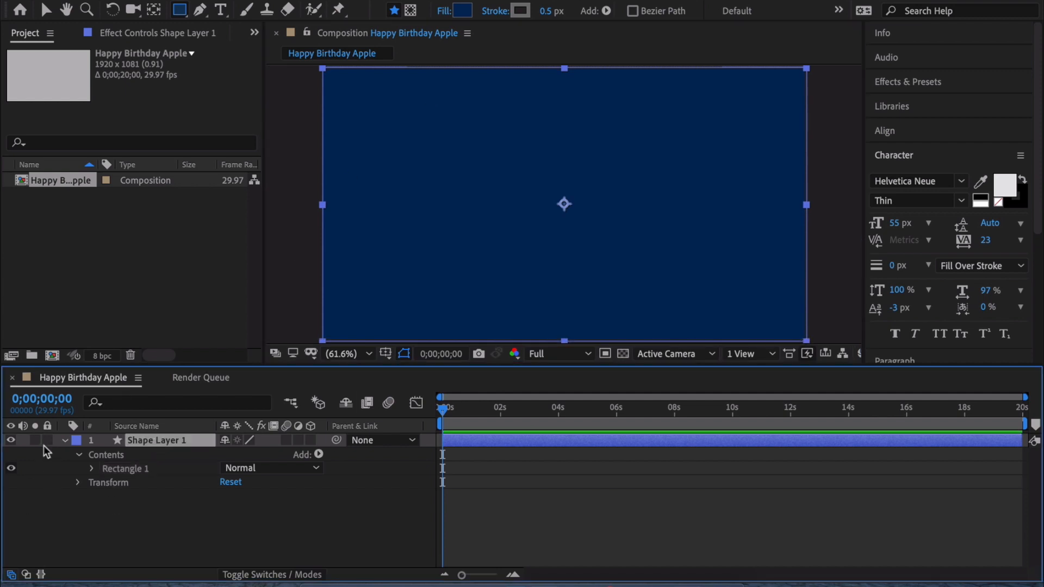
click(64, 441)
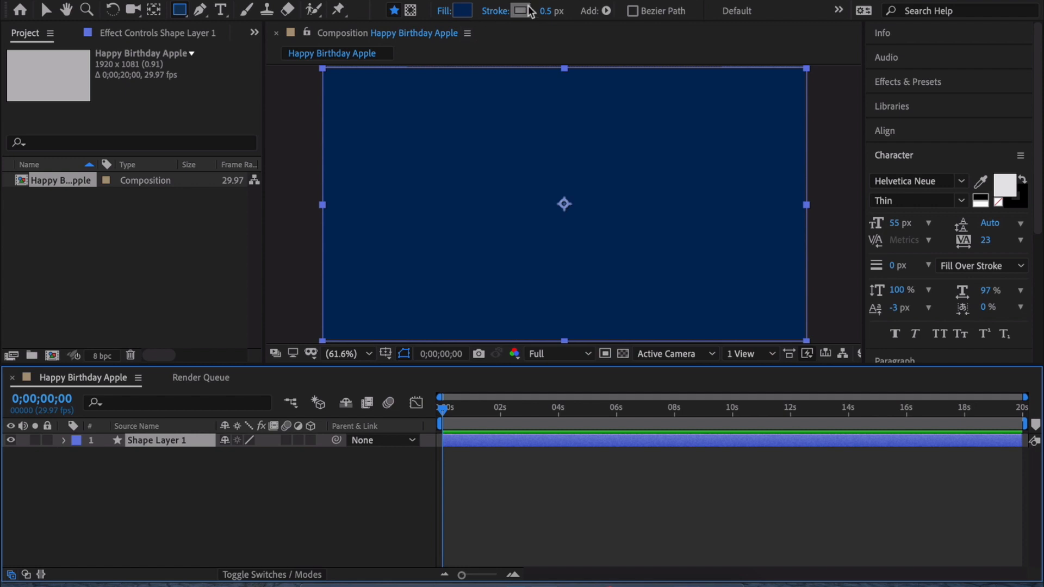
drag(548, 11, 464, 14)
click(463, 11)
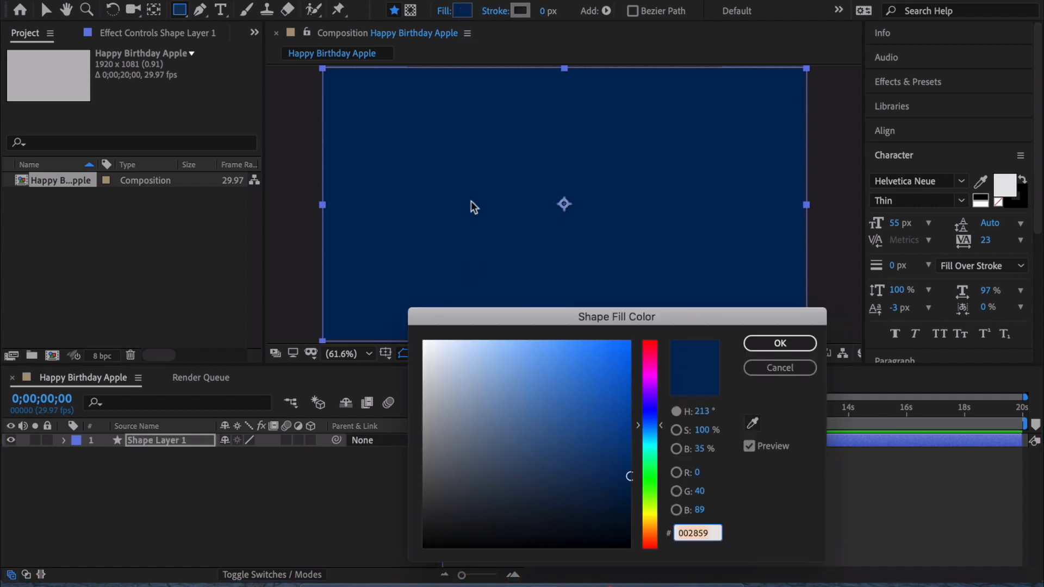
drag(451, 416, 419, 396)
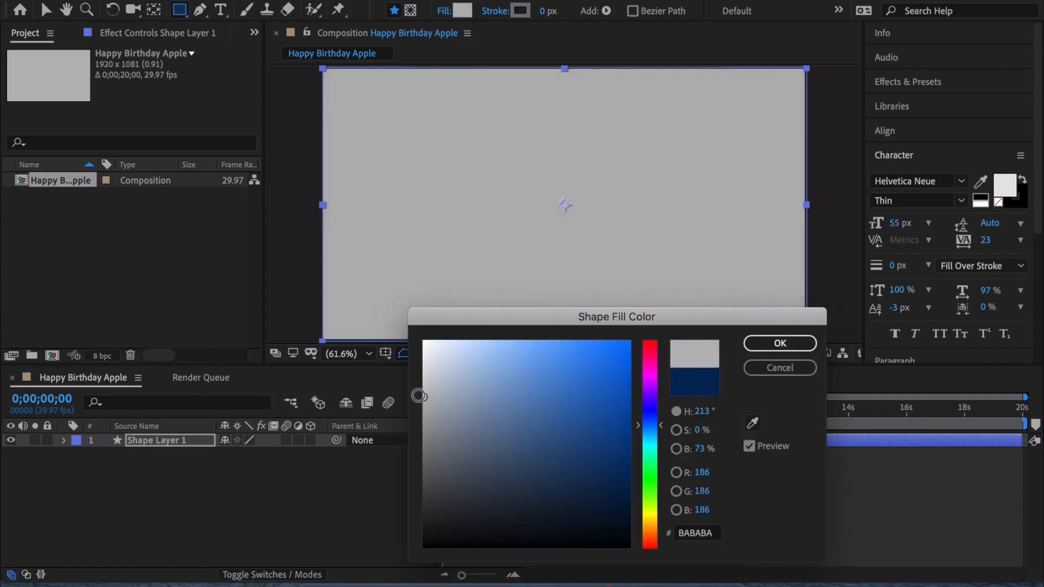
click(774, 347)
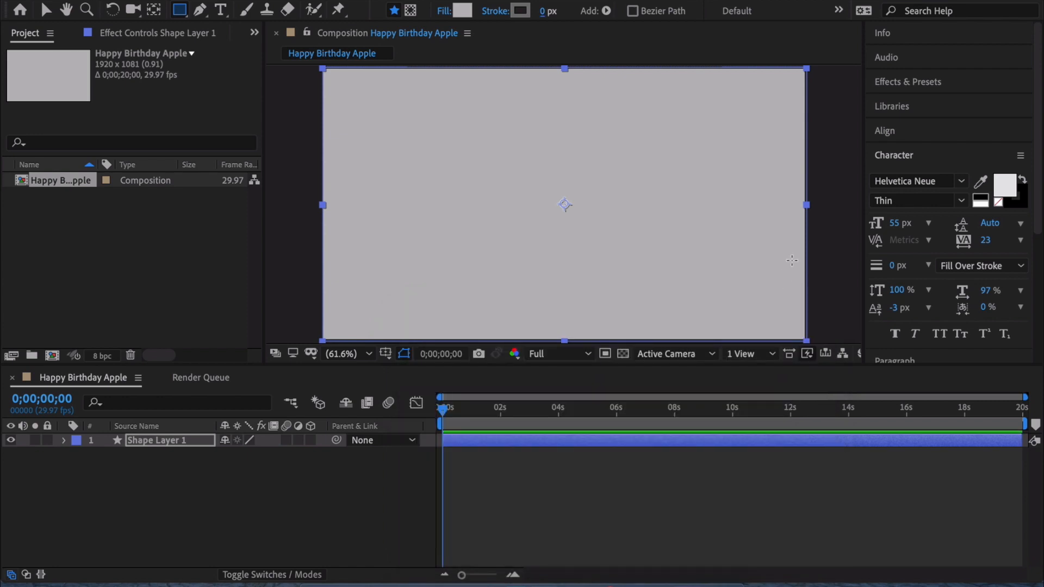
- Find the 4-Color Gradient effect and apply it to the full-frame rectangle
click(915, 82)
click(911, 105)
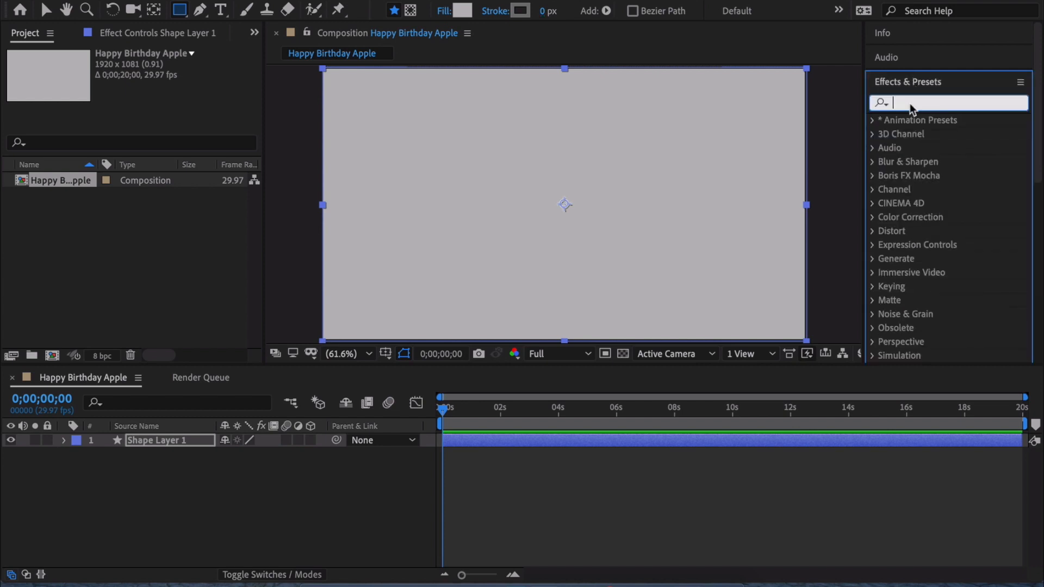
text(gradie)
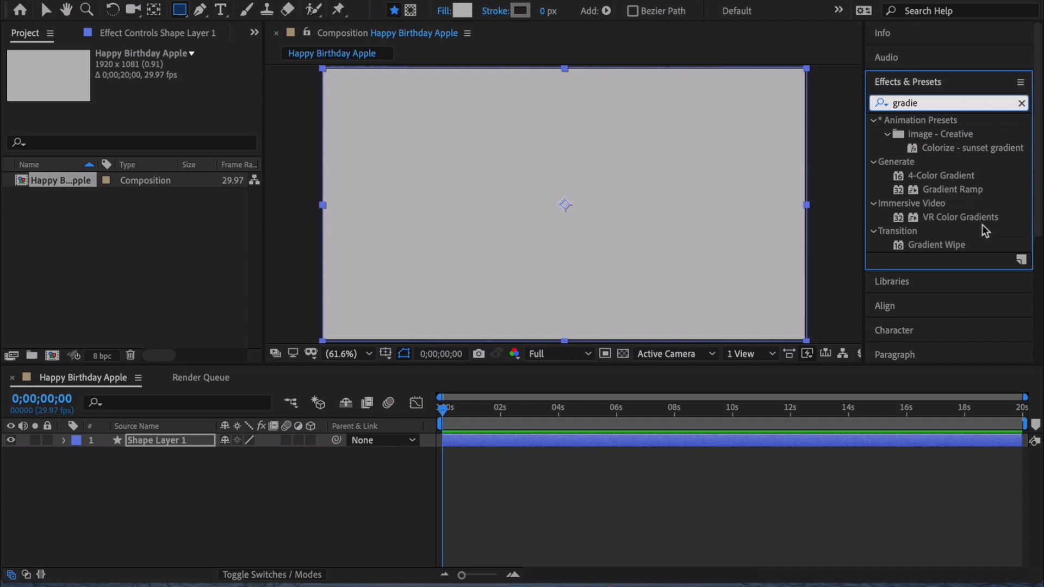
double_click(972, 179)
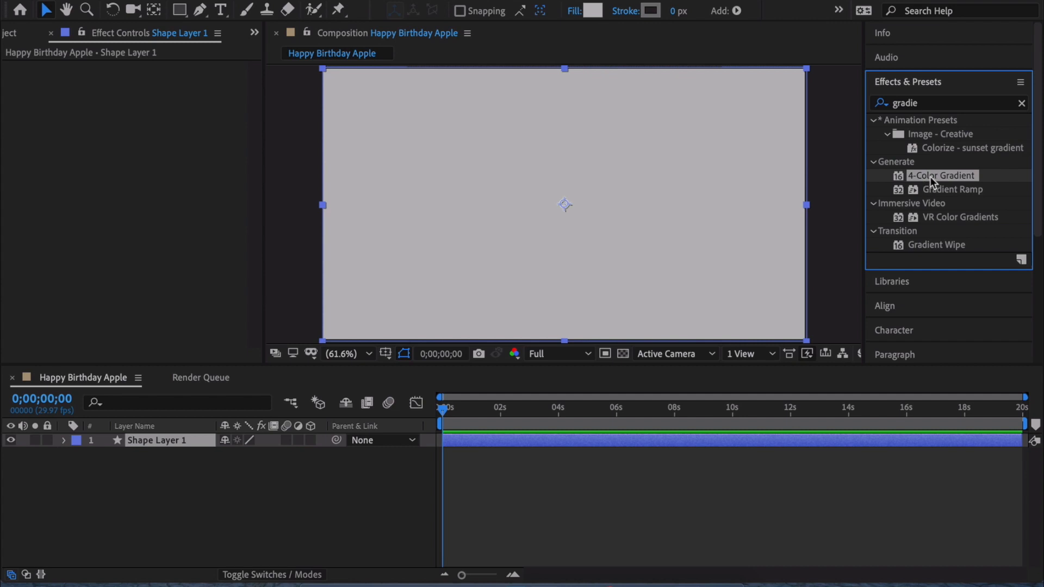
drag(930, 176, 556, 231)
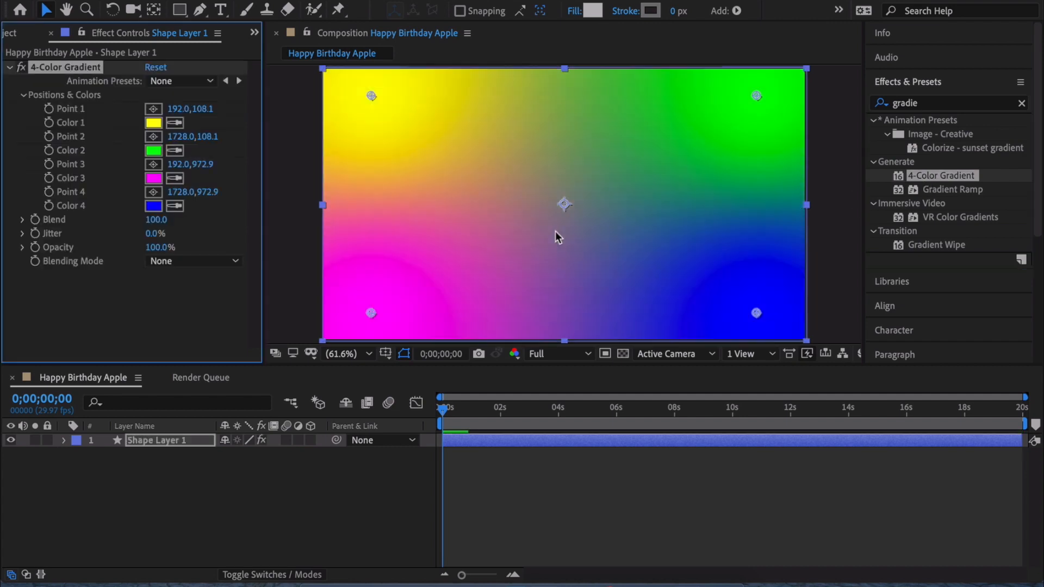
- Set the gradient's Color 1 to light gray D5D5D5 and Color 2 to a neutral dark gray
click(153, 124)
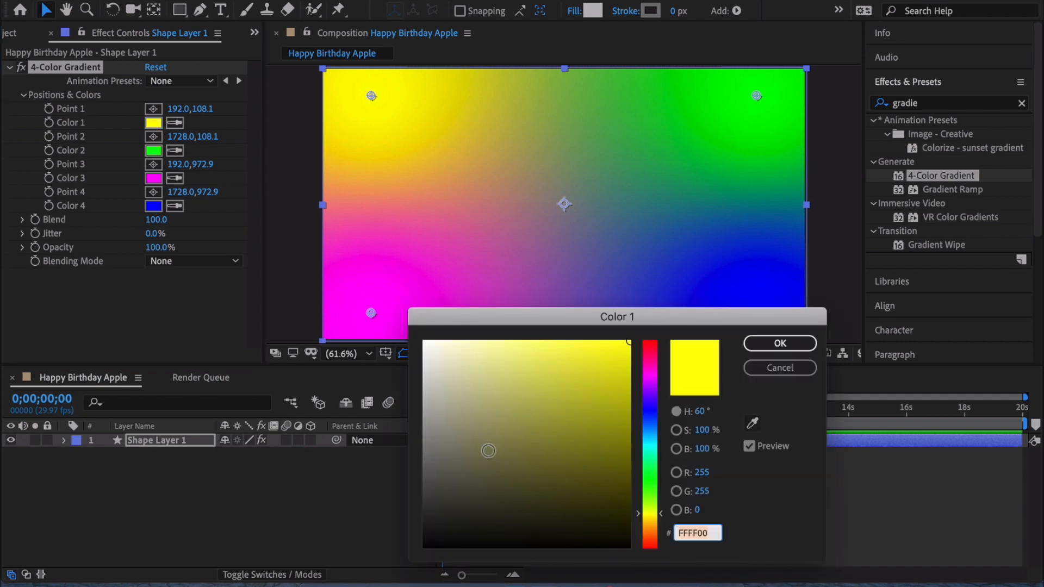
mouse_move(431, 387)
mouse_down()
mouse_move(418, 385)
mouse_move(424, 363)
mouse_move(399, 353)
mouse_move(389, 327)
mouse_move(429, 375)
mouse_move(413, 373)
mouse_up()
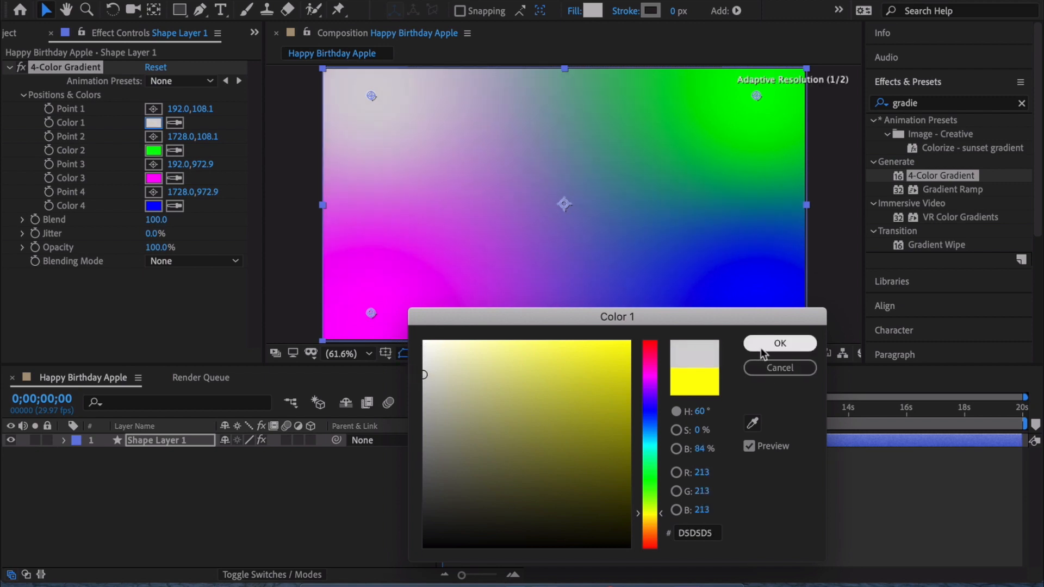
click(779, 343)
click(153, 150)
drag(423, 435, 395, 465)
click(783, 343)
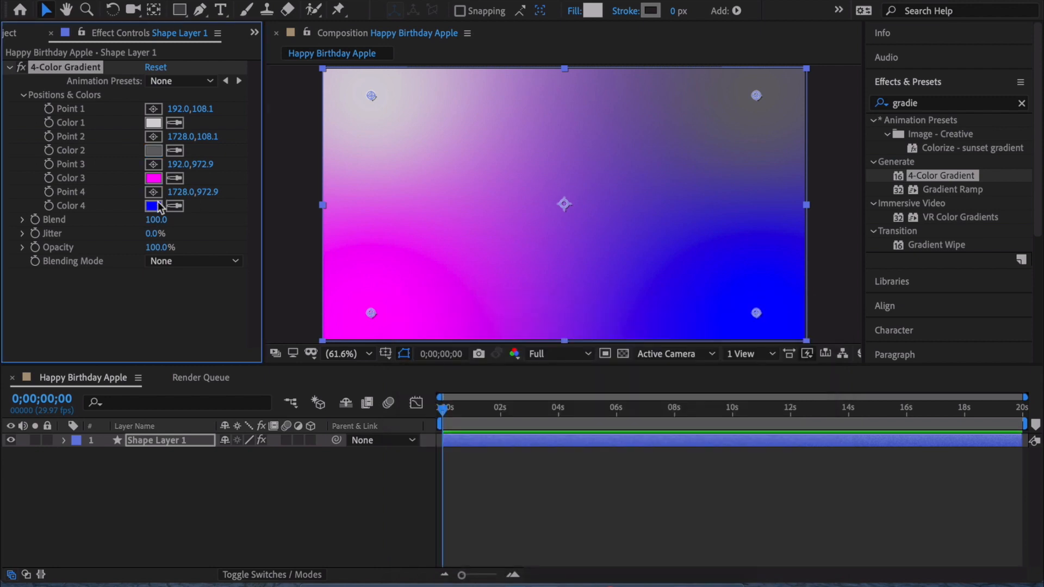
- Set the gradient's Color 4 to 666666 and sample Color 3 from the light upper-left corner of the frame
click(153, 206)
text(666666)
key(Return)
click(175, 177)
click(334, 80)
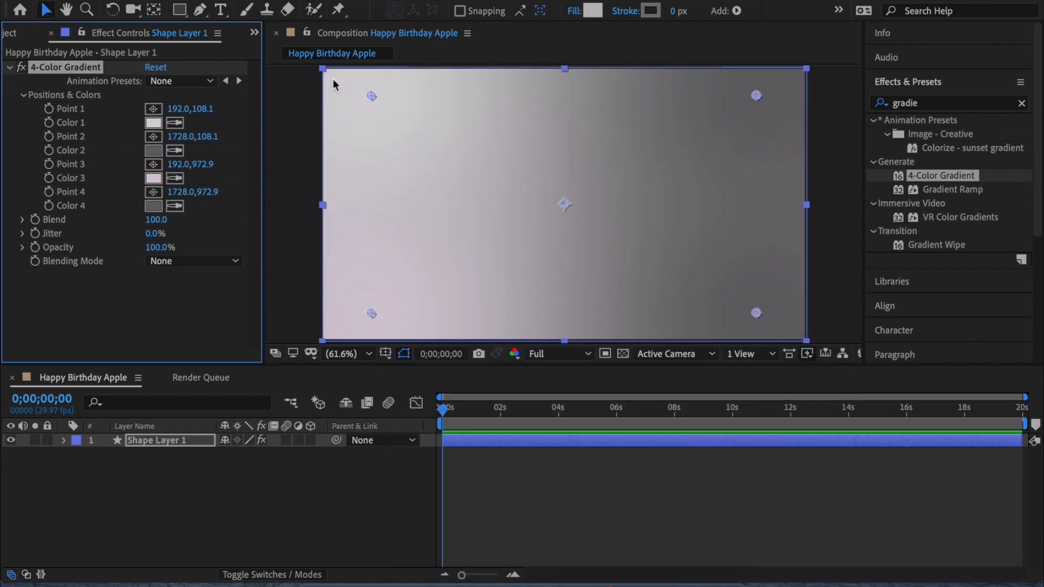
click(295, 303)
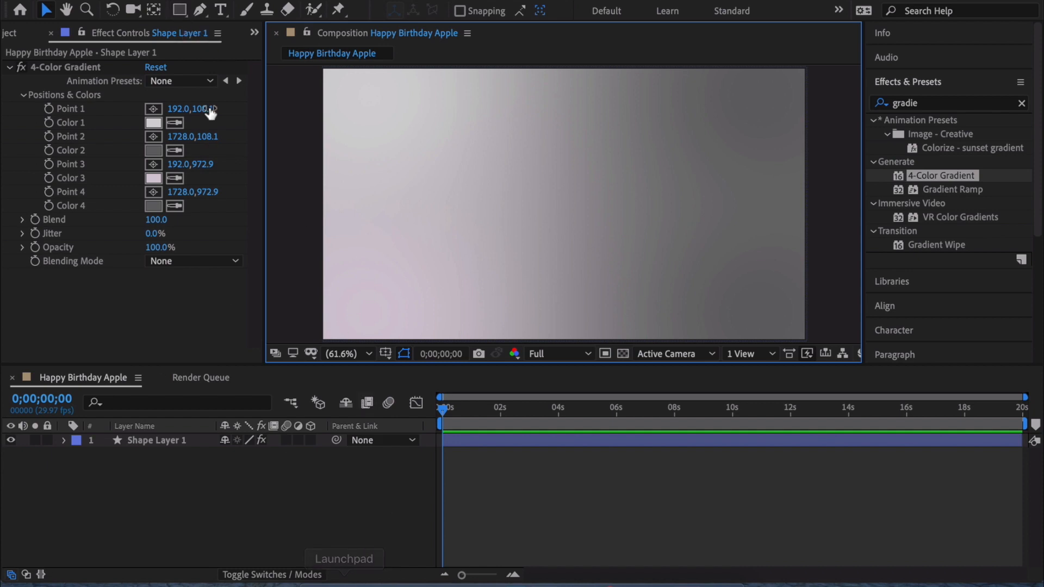
- Draw a portrait rectangle in the middle of the frame as a new shape layer and hide its fill
click(179, 10)
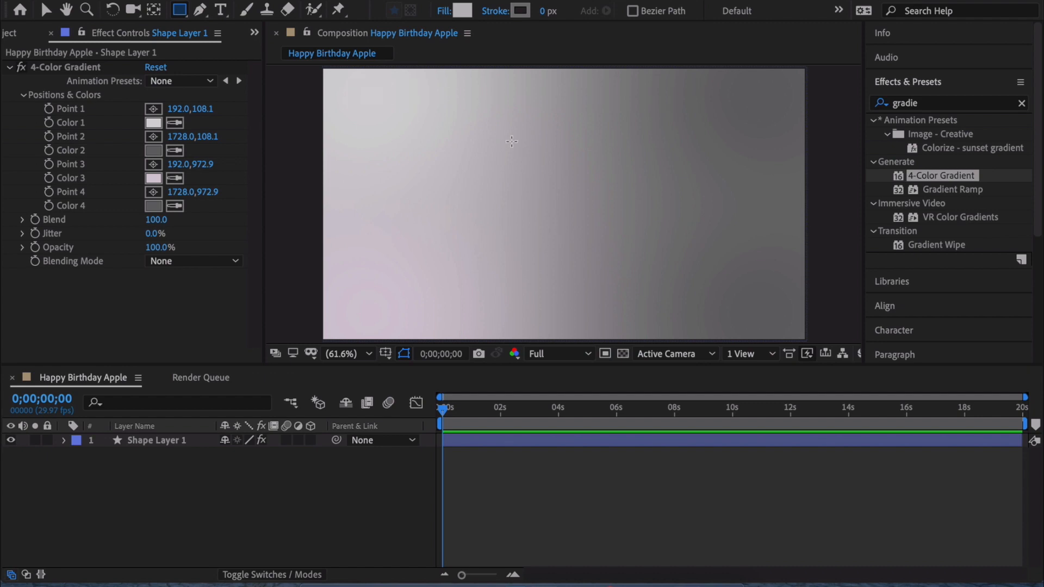
drag(511, 139, 617, 291)
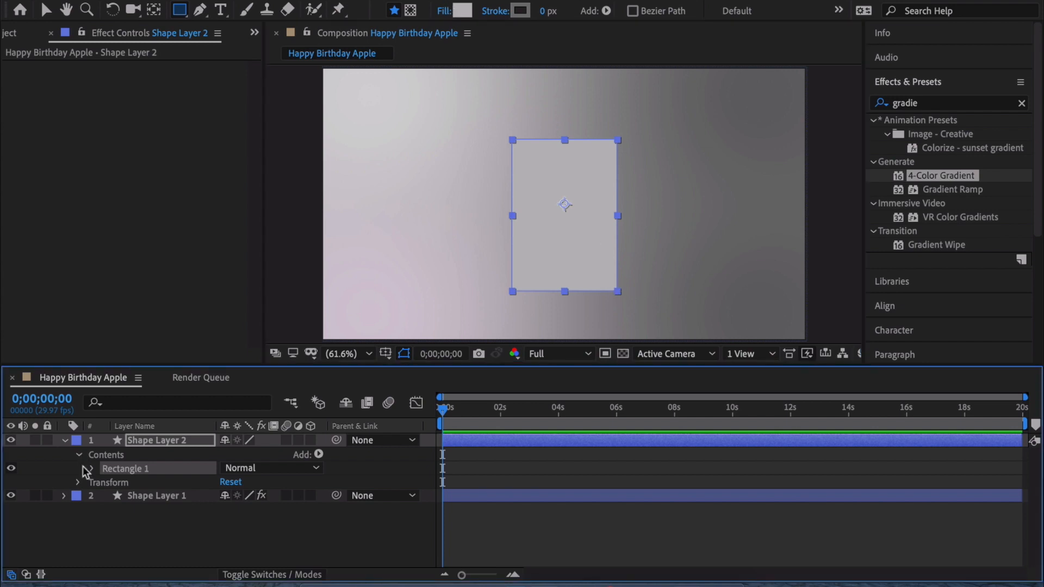
click(92, 469)
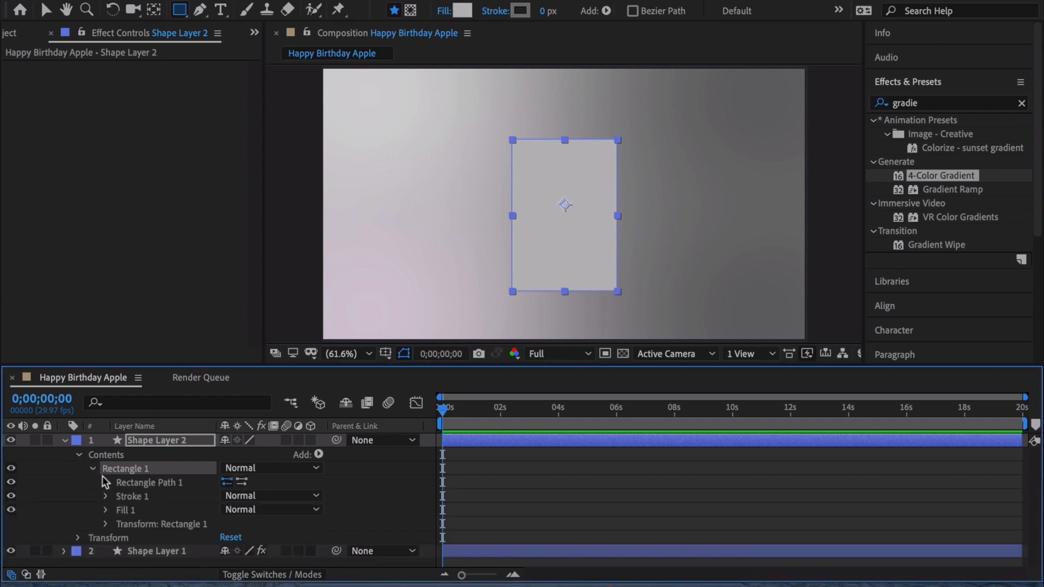
click(11, 510)
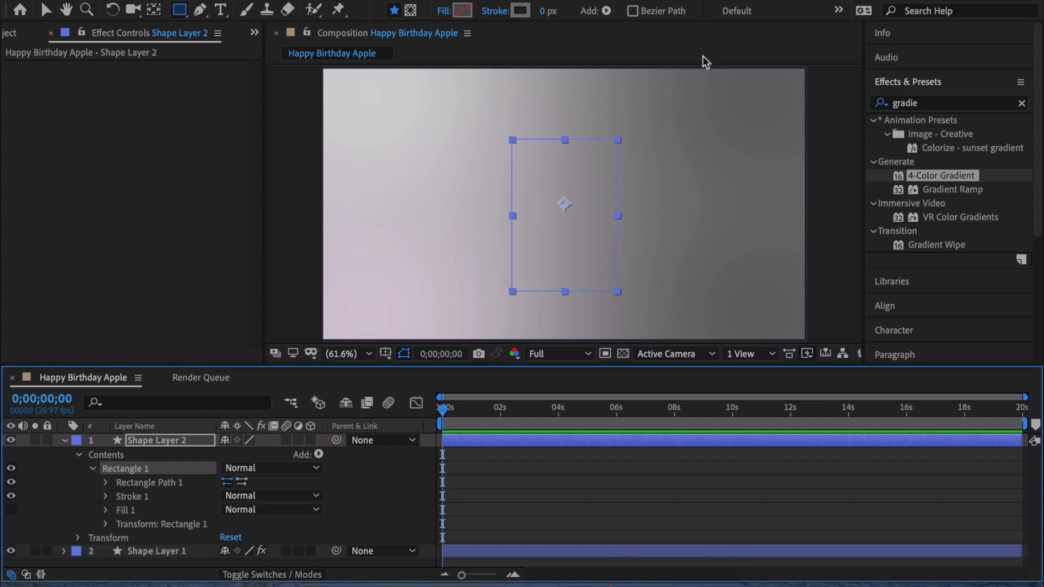
- Give the portrait rectangle a 15 px stroke in dark gray 424141
drag(543, 11, 557, 12)
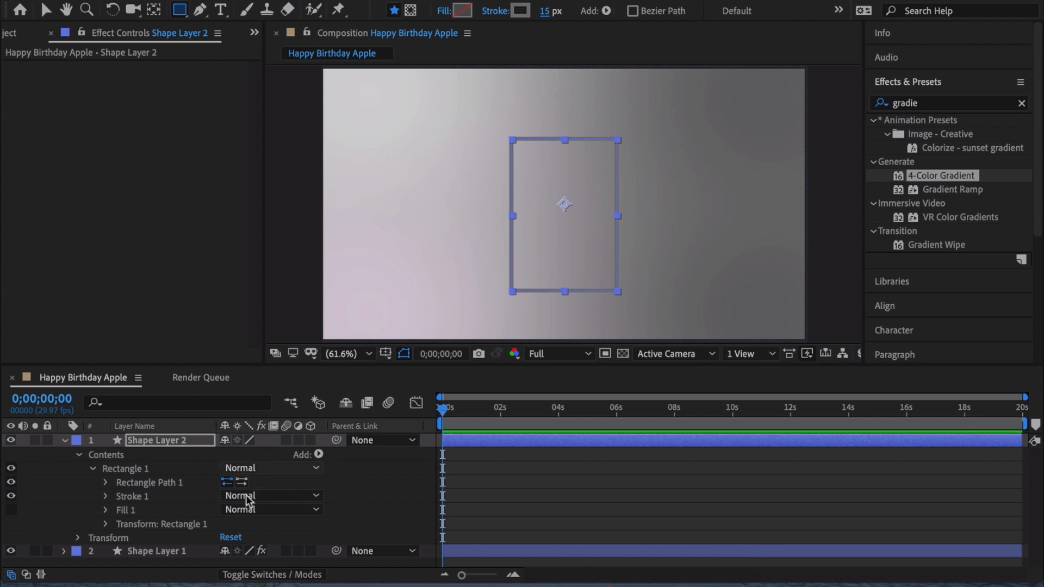
click(105, 495)
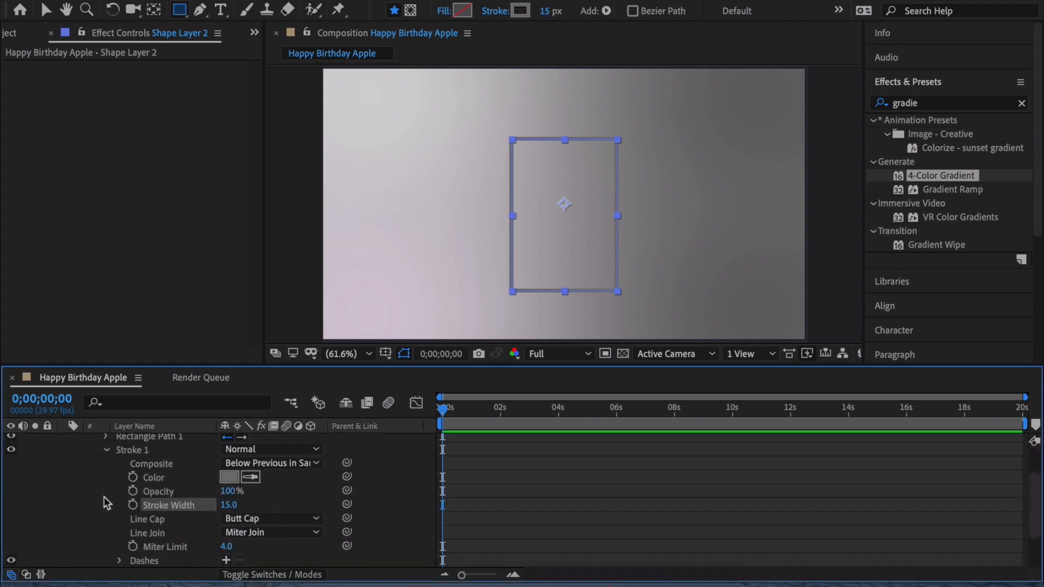
click(228, 478)
click(428, 476)
mouse_move(428, 476)
mouse_down()
mouse_move(417, 491)
mouse_move(426, 495)
mouse_up()
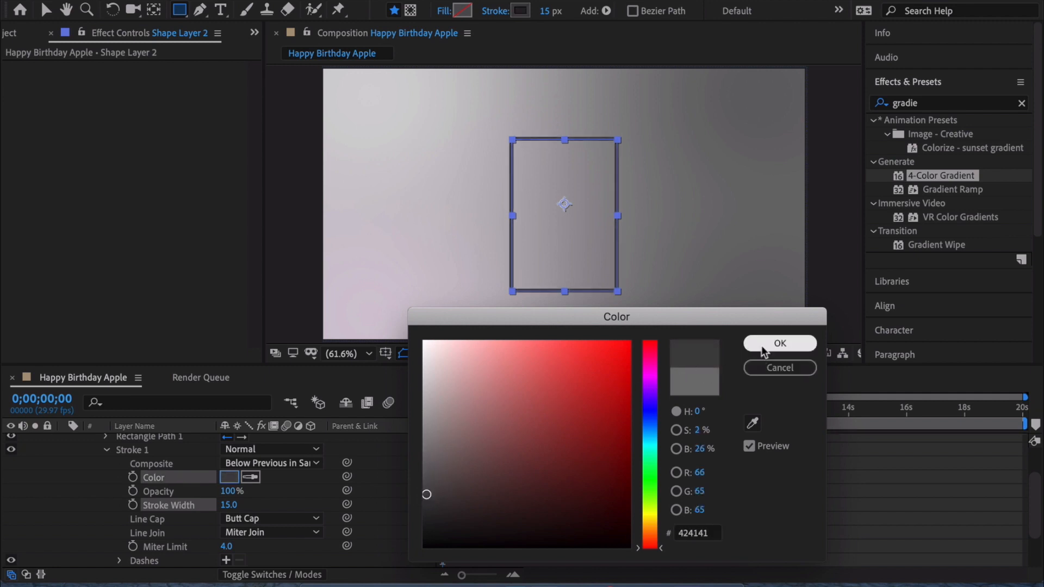
click(804, 344)
key(v)
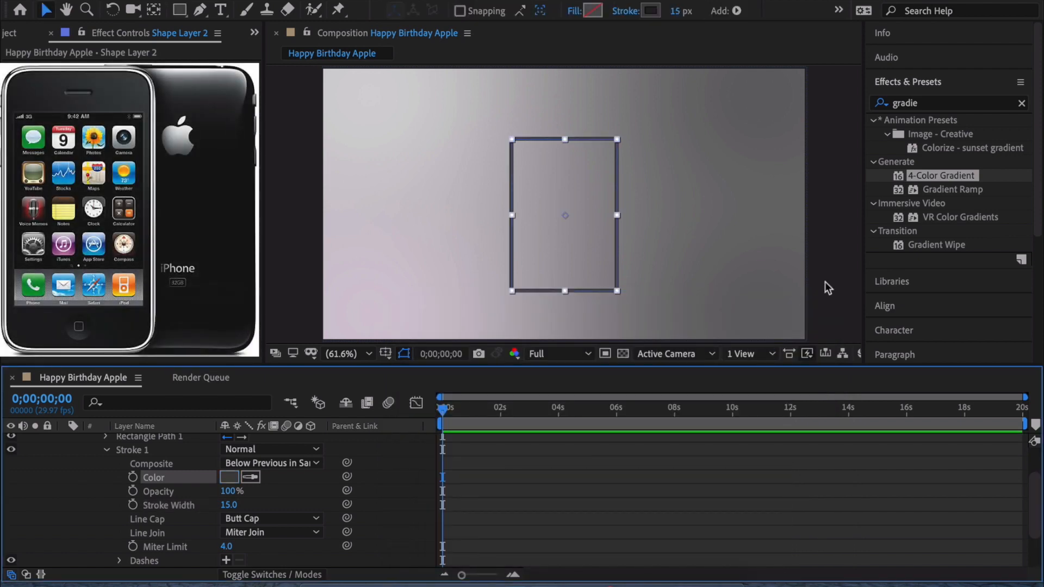
click(825, 282)
- Scale the portrait rectangle's layer, Shape Layer 2, down to 57%
click(184, 447)
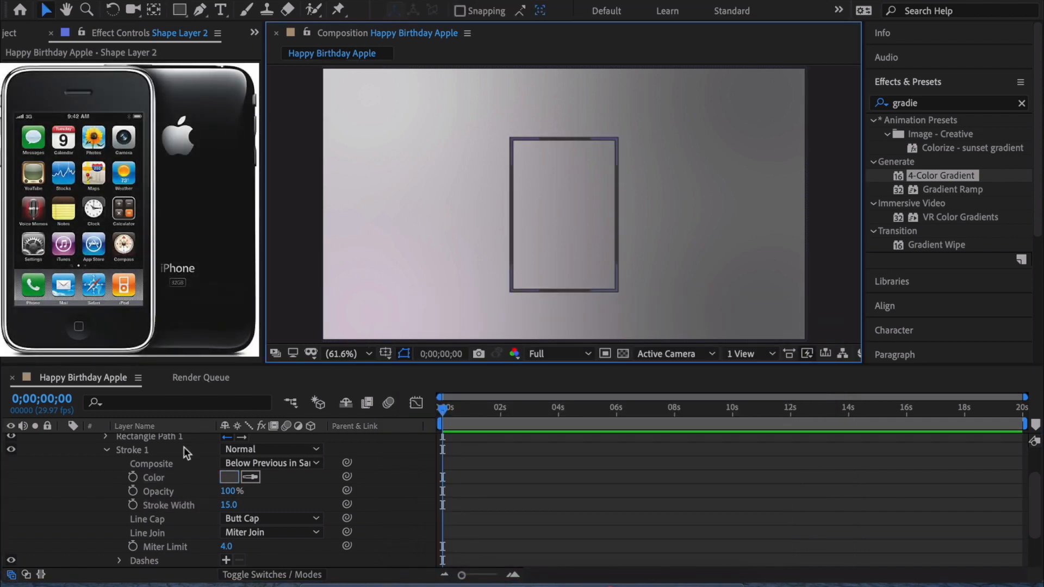
scroll(184, 448, up, 1)
click(135, 440)
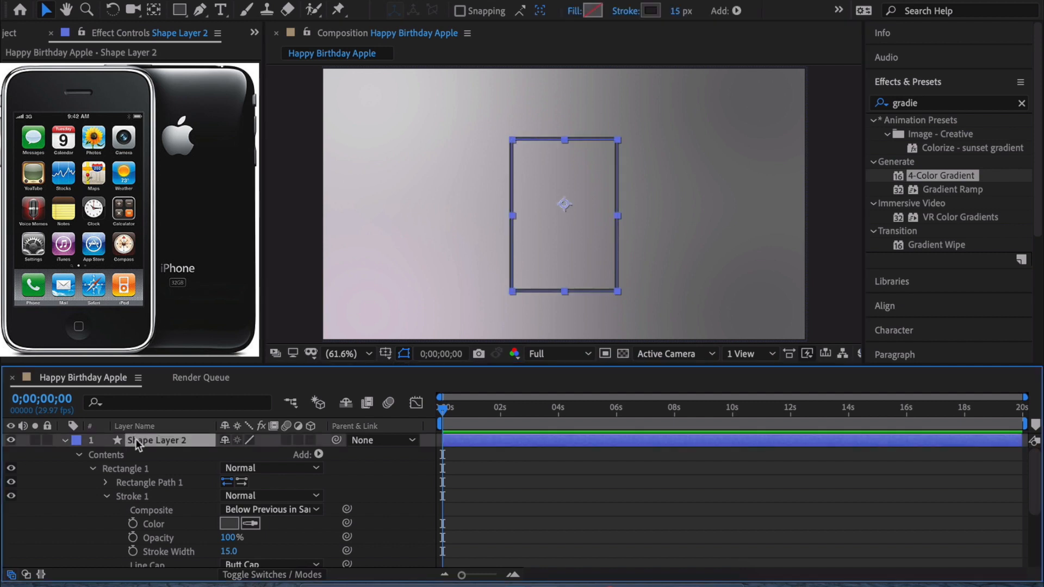
key(s)
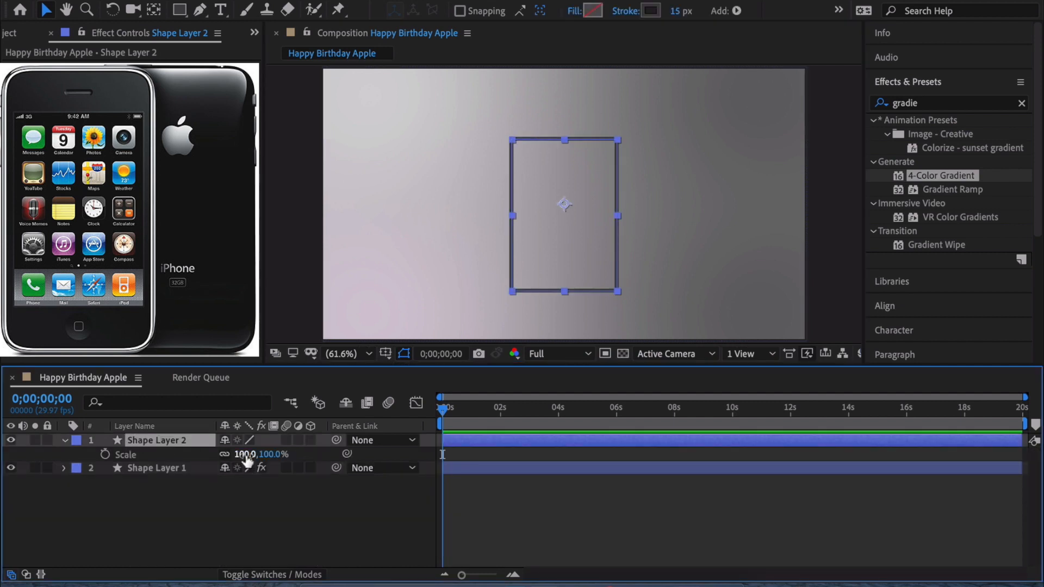
drag(247, 454, 209, 453)
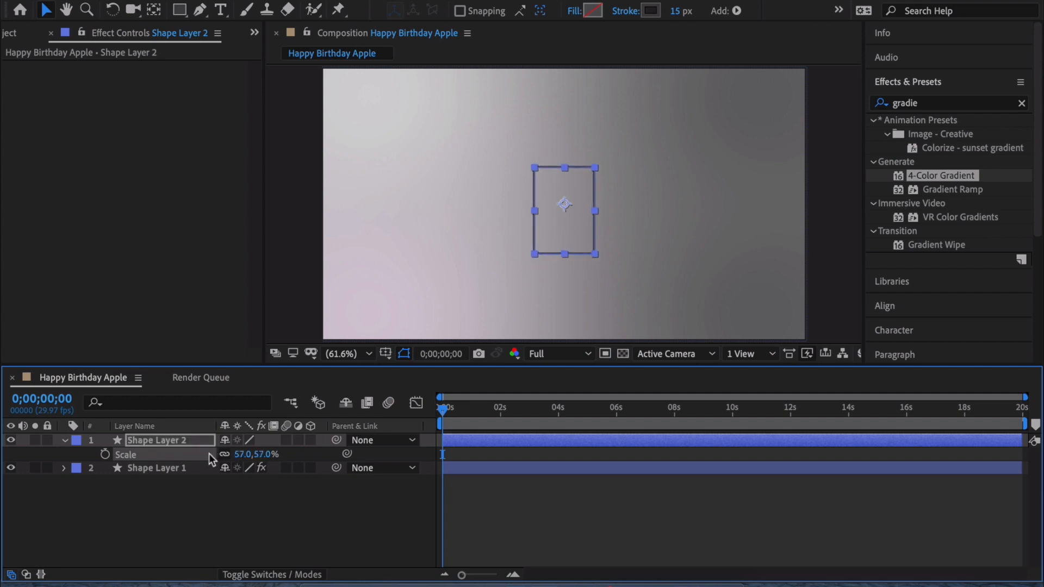
- Set the roundness of Shape Layer 2's rectangle path to 19
click(65, 440)
click(64, 440)
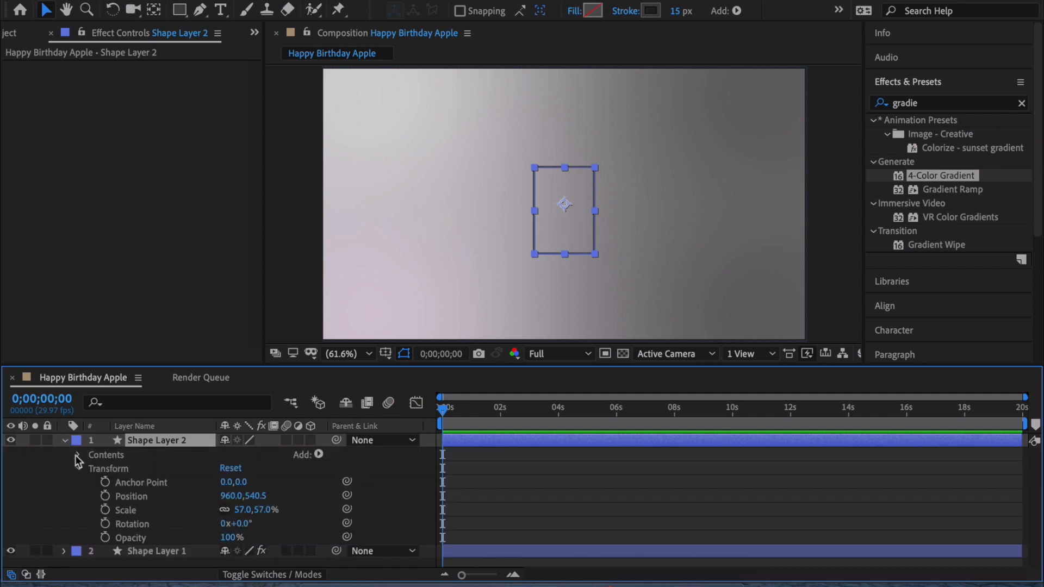
click(77, 456)
click(91, 469)
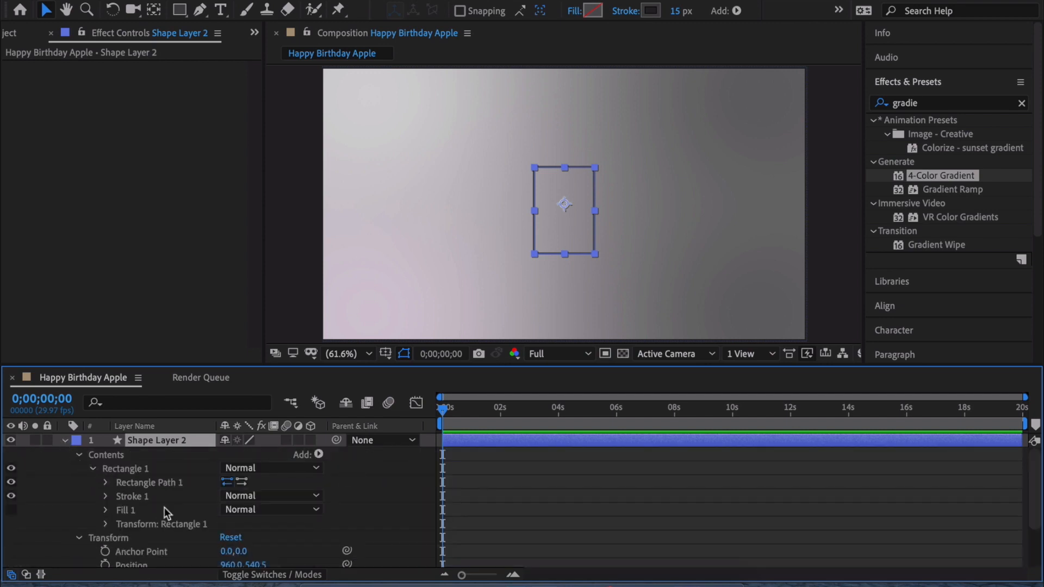
click(105, 482)
click(238, 524)
drag(239, 525, 225, 524)
click(797, 246)
click(847, 169)
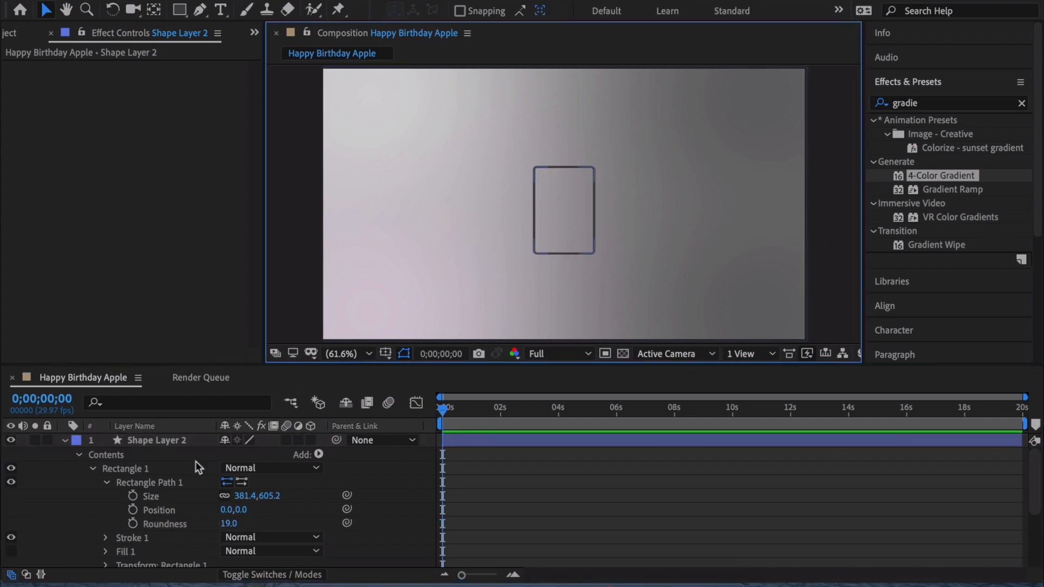
- Unlink Shape Layer 2's scale proportions and set its scale to 47% width and 56% height
click(180, 440)
key(s)
click(225, 454)
drag(277, 460, 235, 455)
click(829, 263)
click(829, 229)
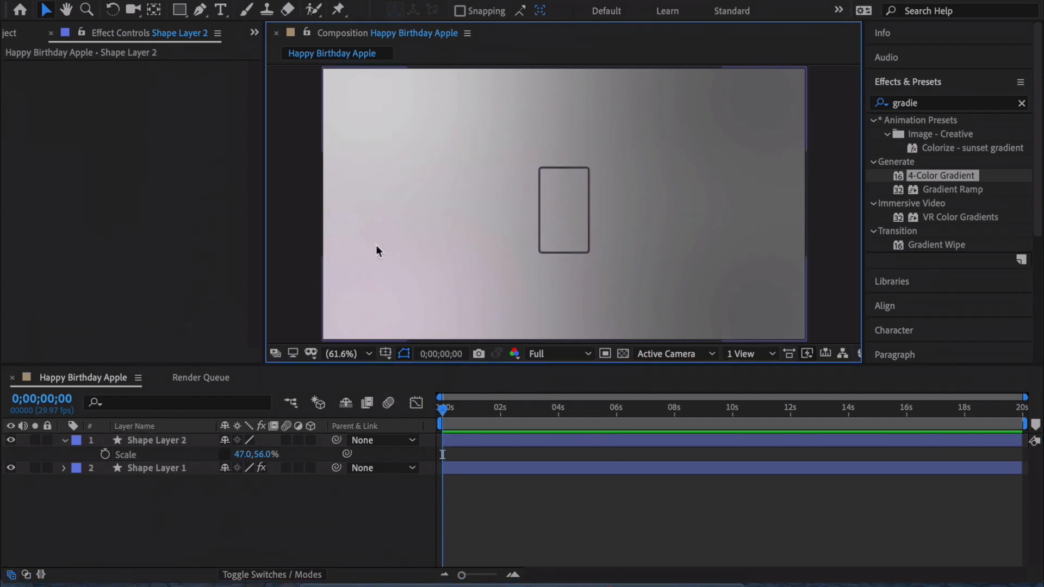
- Set the roundness of Shape Layer 2's rectangle path to 42
click(65, 439)
click(65, 440)
click(77, 454)
click(93, 468)
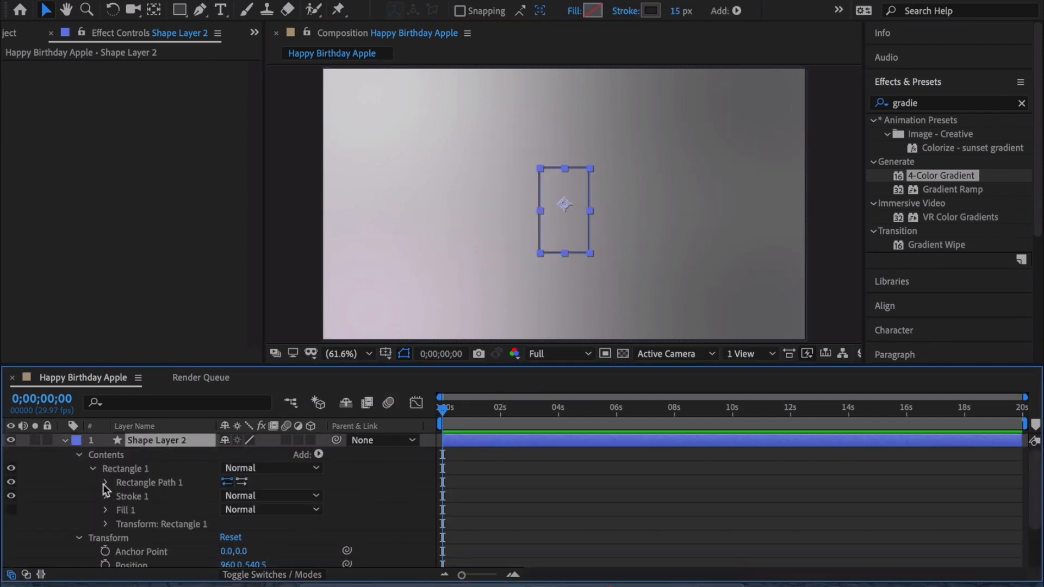
click(106, 482)
drag(227, 524, 240, 524)
click(803, 221)
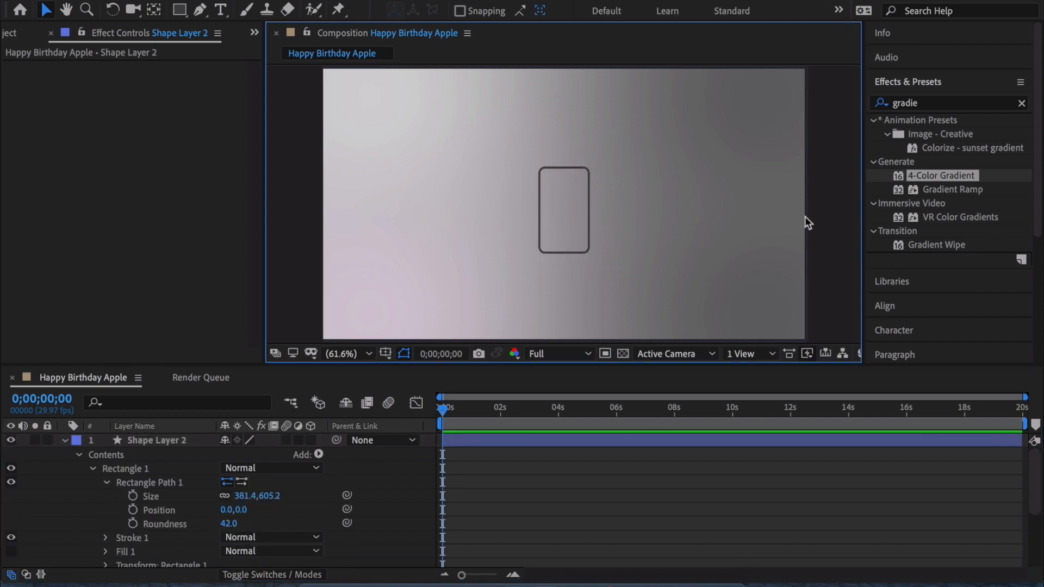
- Set Shape Layer 2's horizontal scale to 50%
click(137, 443)
key(s)
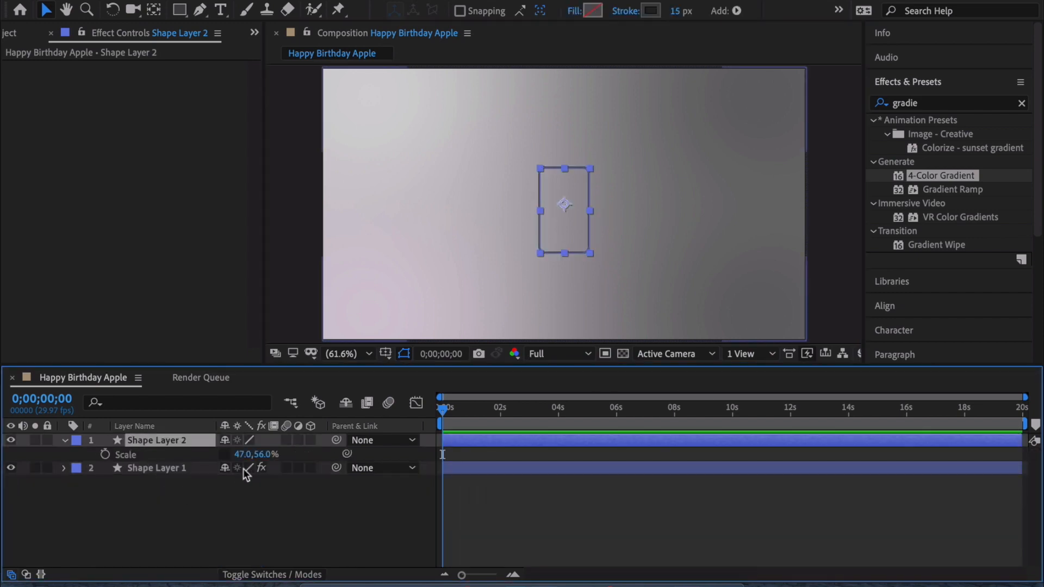
drag(248, 455, 248, 454)
click(830, 233)
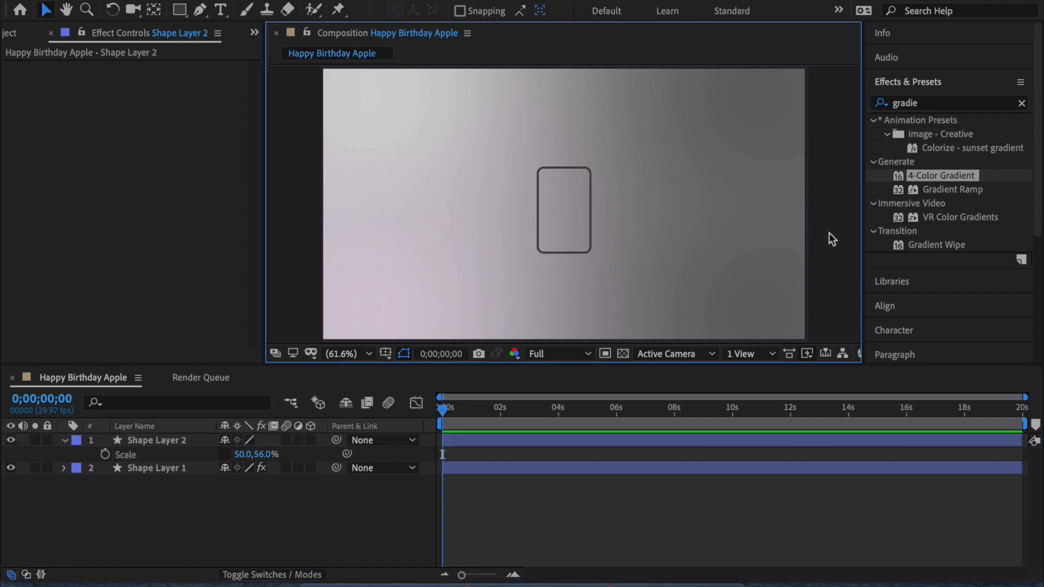
- Add Trim Paths to Shape Layer 2 and expand its properties
click(444, 409)
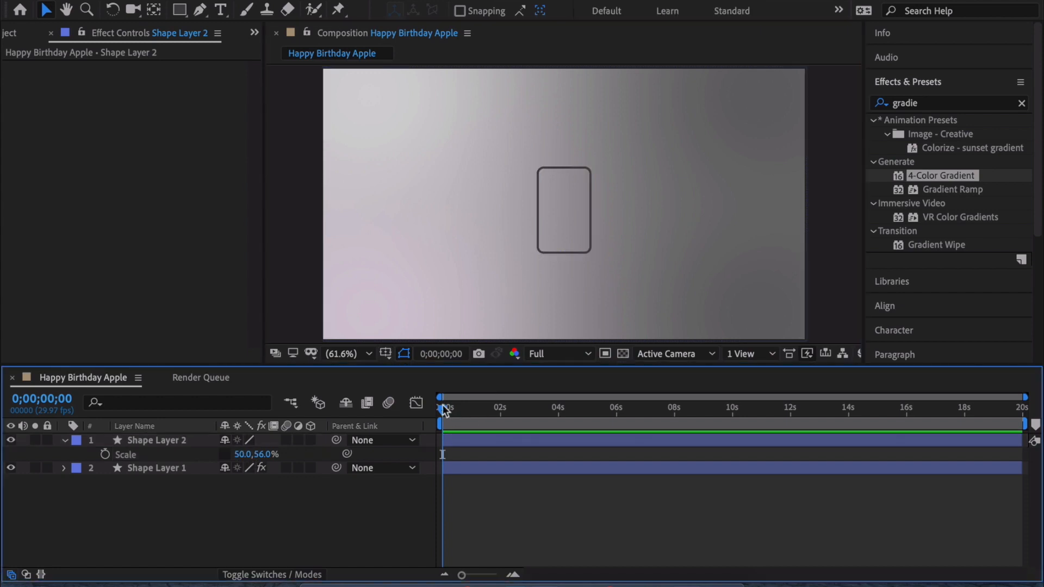
click(65, 440)
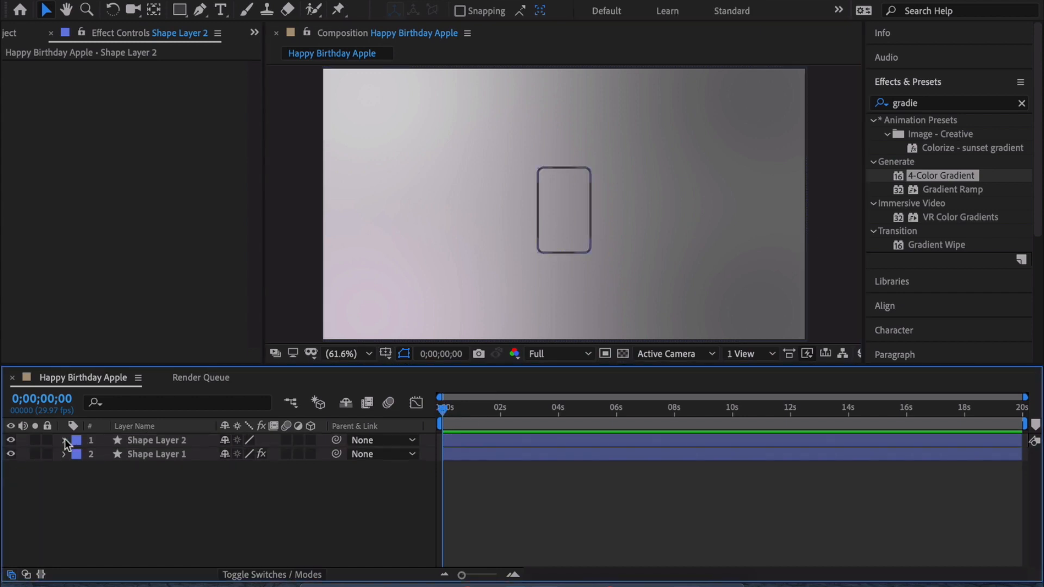
click(132, 439)
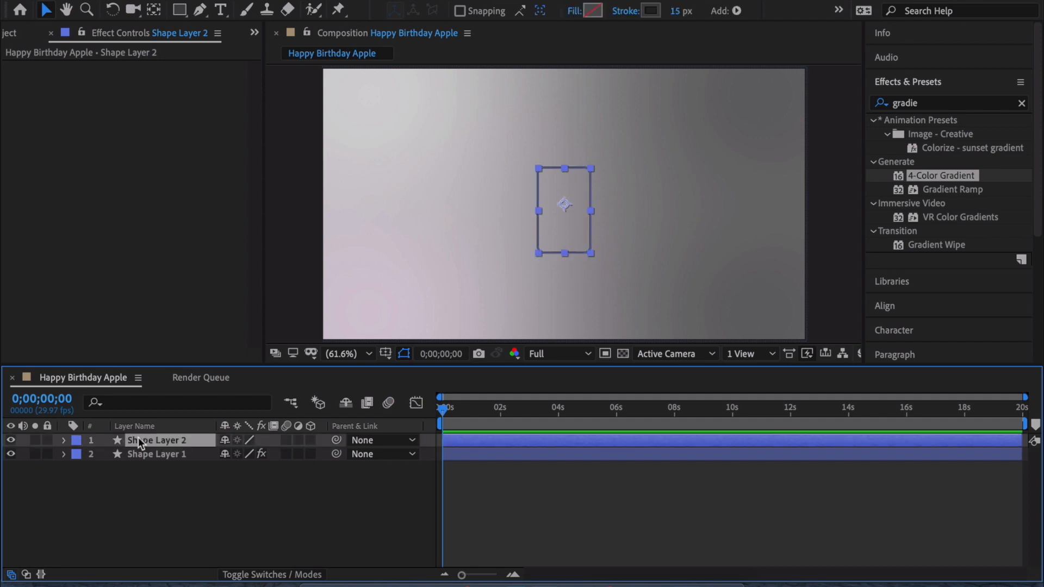
click(737, 11)
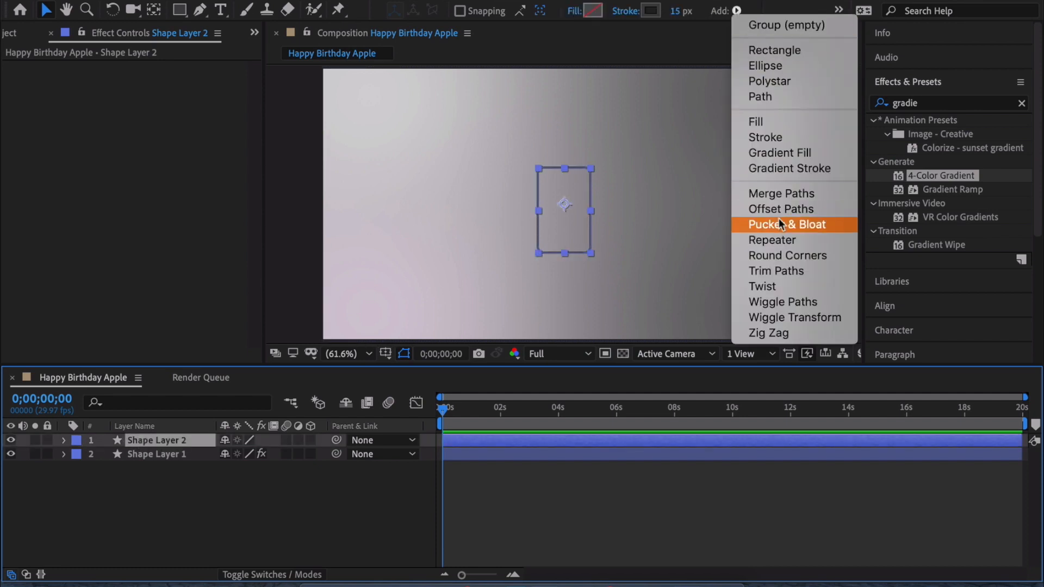
click(828, 271)
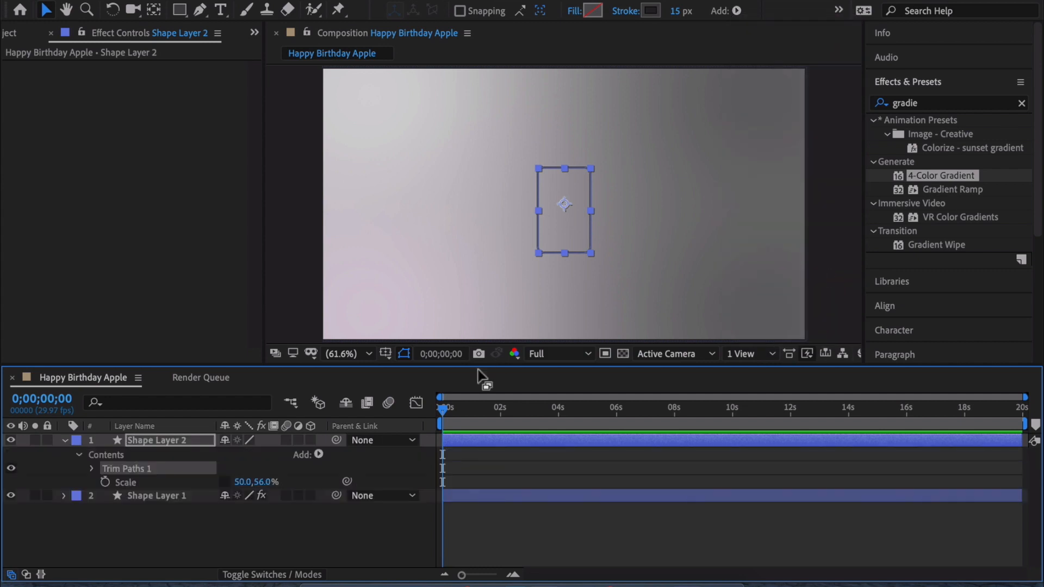
click(92, 467)
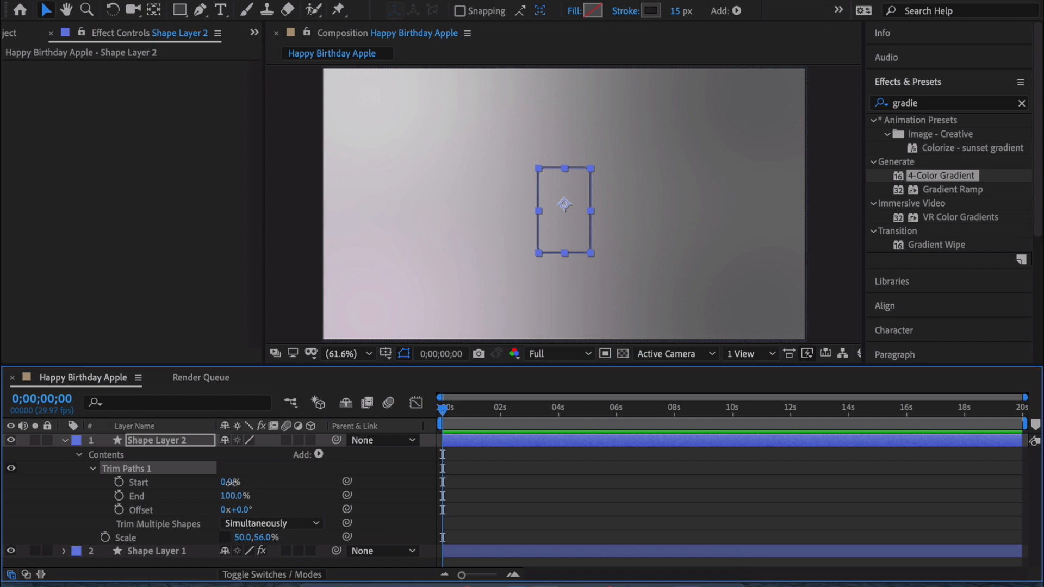
- Set both Start and End of Trim Paths to 0% and keyframe End at the beginning of the timeline
drag(231, 485, 323, 484)
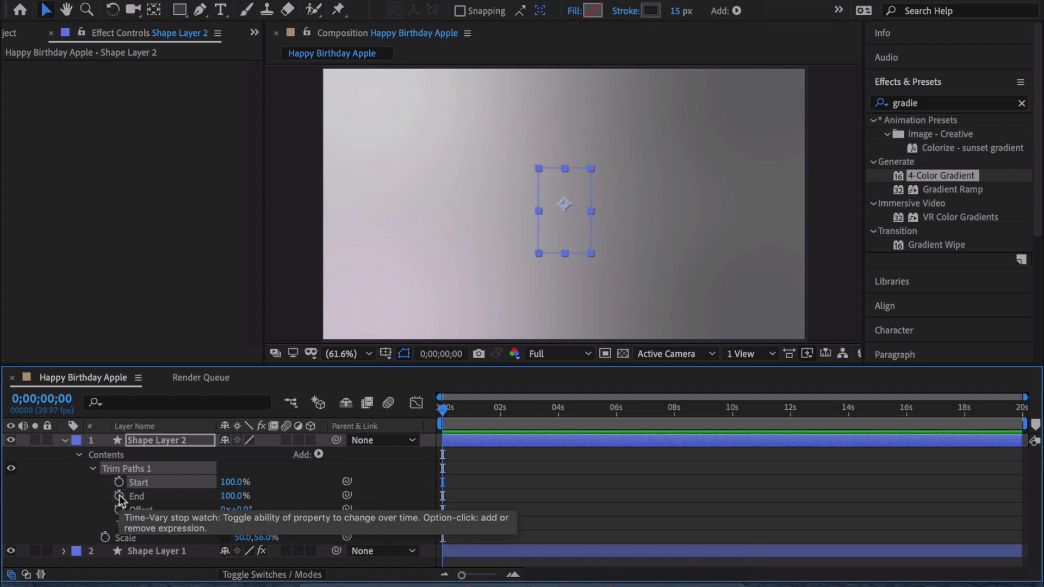
mouse_move(235, 501)
mouse_down()
mouse_move(196, 498)
mouse_move(237, 483)
mouse_move(215, 483)
mouse_move(269, 476)
mouse_move(136, 486)
mouse_up()
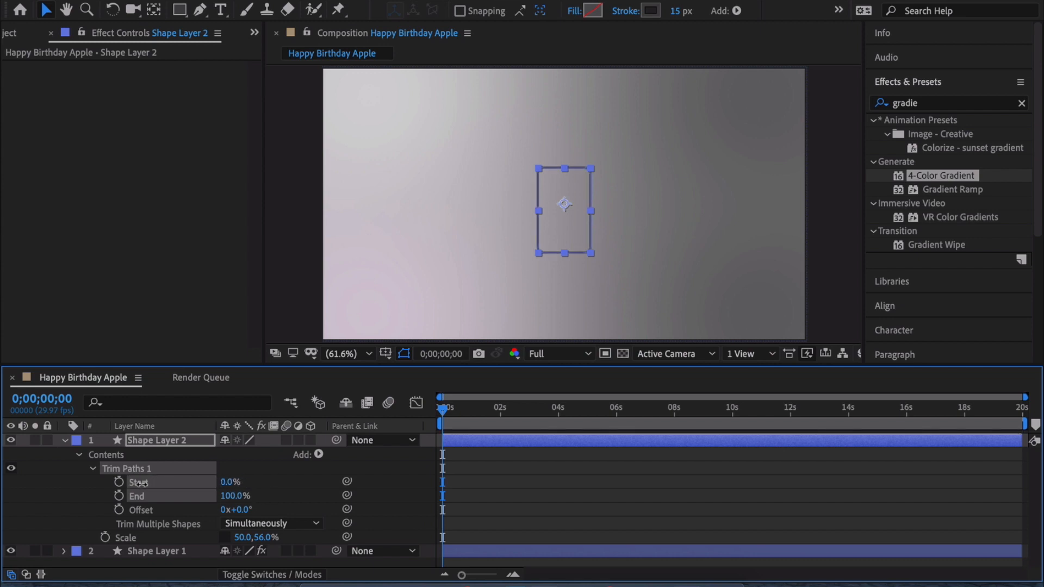
drag(233, 496, 113, 504)
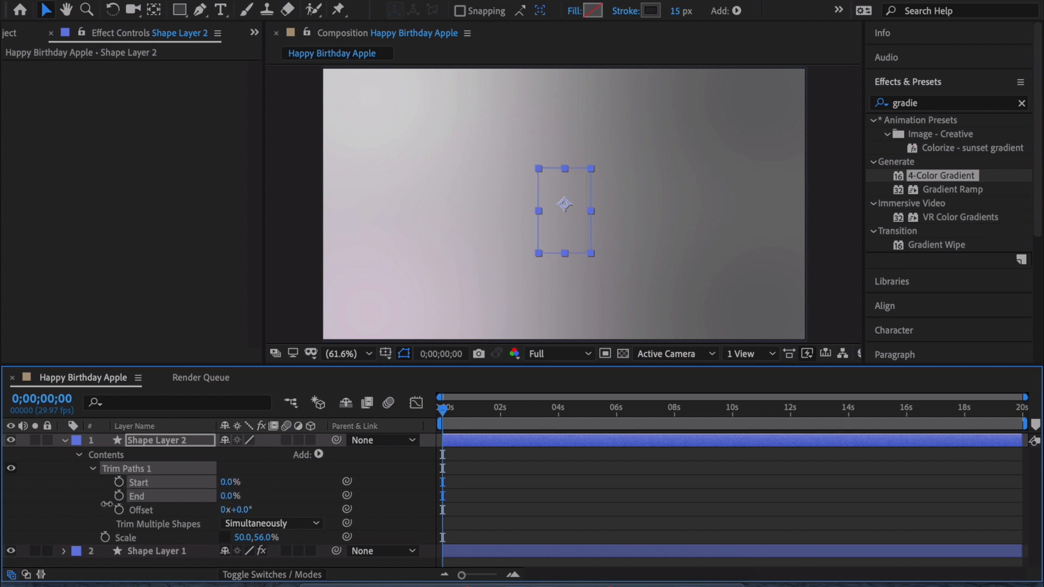
mouse_move(227, 499)
mouse_down()
mouse_move(248, 496)
mouse_move(177, 498)
mouse_up()
click(120, 495)
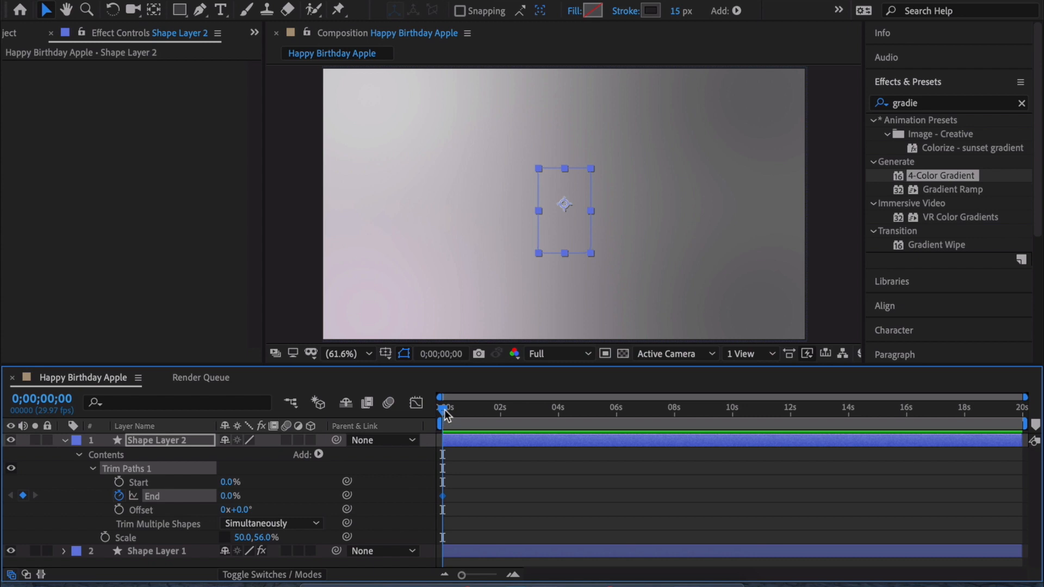
- Add a 100% keyframe for the Trim Paths End at 0;00;01;06
drag(444, 415, 478, 412)
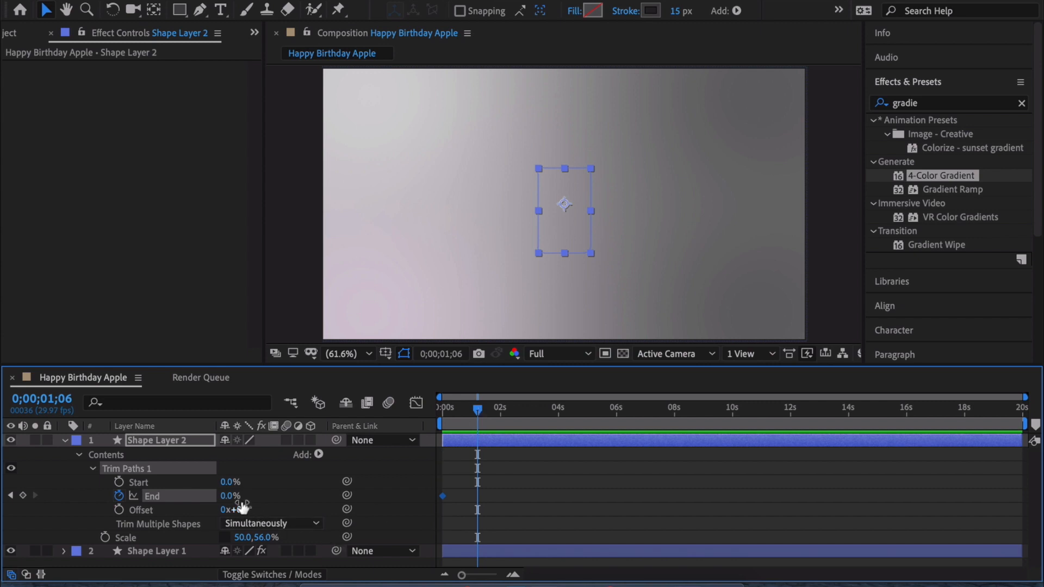
drag(226, 495, 239, 496)
drag(278, 495, 338, 495)
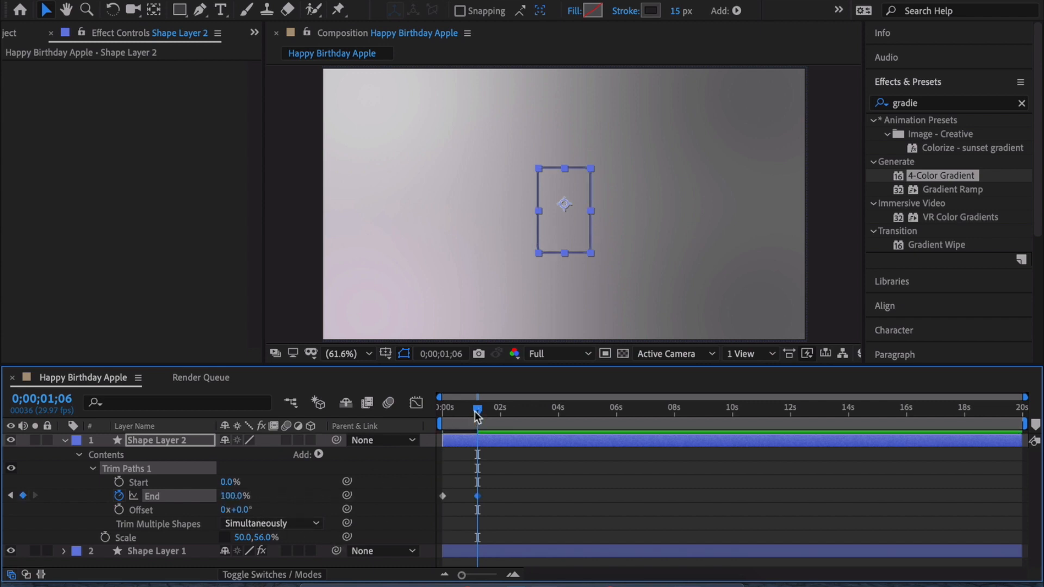
- Speed up the outline drawing by moving the 100% End keyframe to about 0;00;00;21 and preview the animation
drag(477, 411, 388, 405)
key(space)
drag(477, 496, 462, 495)
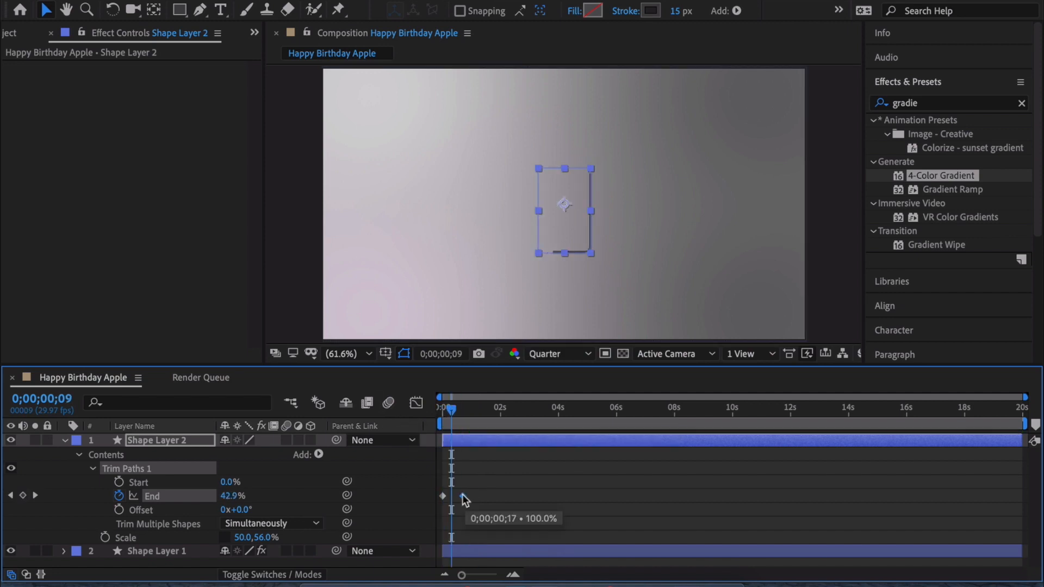
mouse_move(453, 409)
mouse_down()
mouse_move(442, 409)
mouse_move(471, 410)
mouse_move(416, 412)
mouse_up()
key(space)
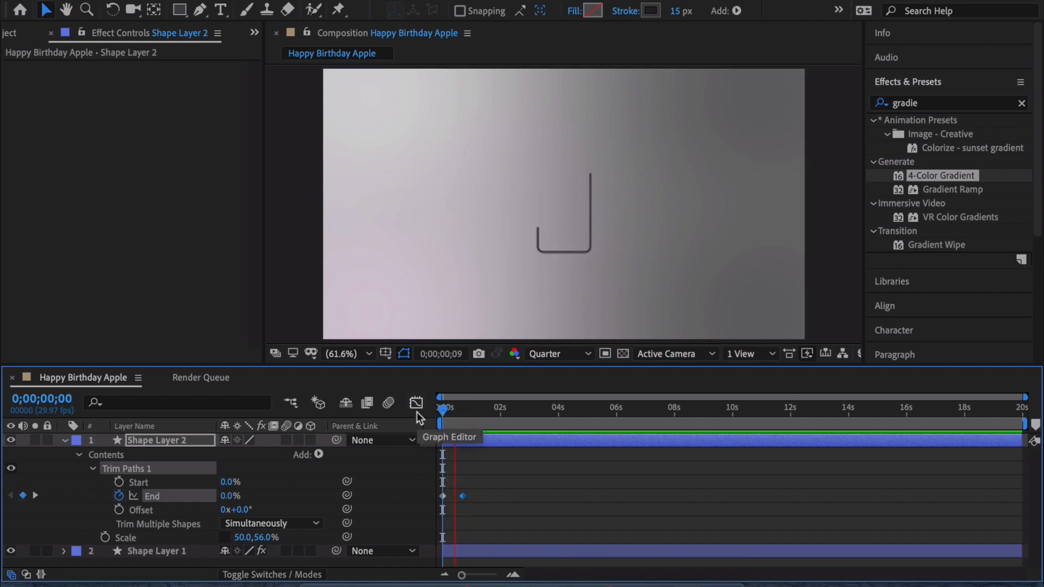
key(space)
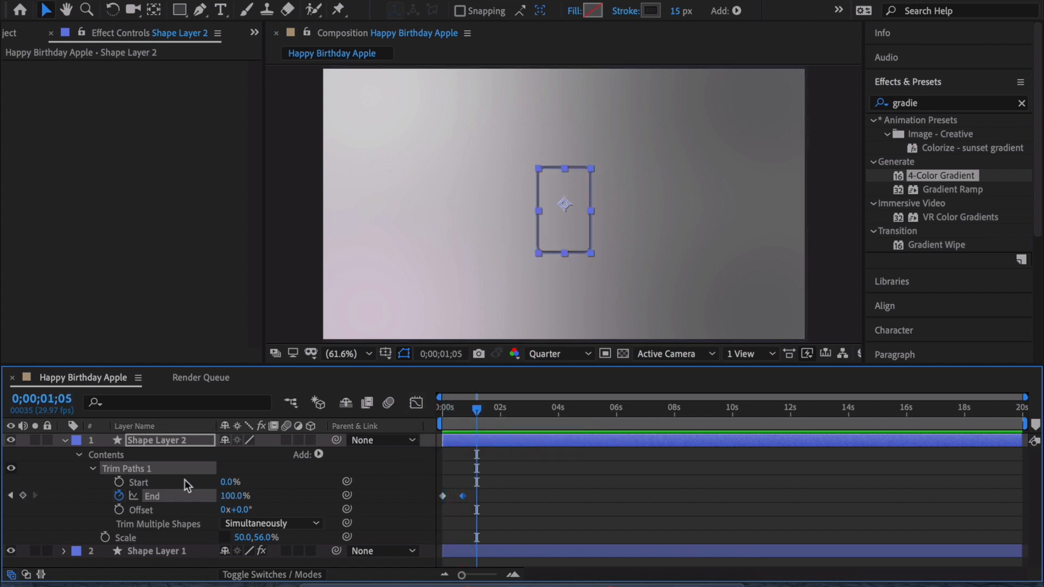
- Ease the End animation in its speed graph, slowing to near 0 %/sec at the last keyframe and lengthening the first keyframe's outgoing influence, and preview it
click(416, 403)
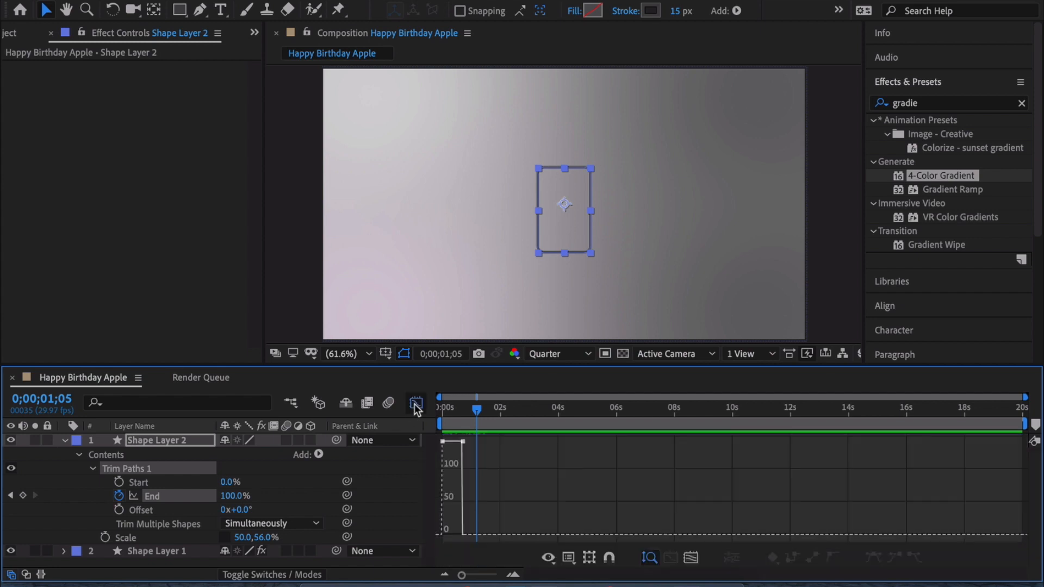
drag(462, 576, 485, 576)
click(498, 442)
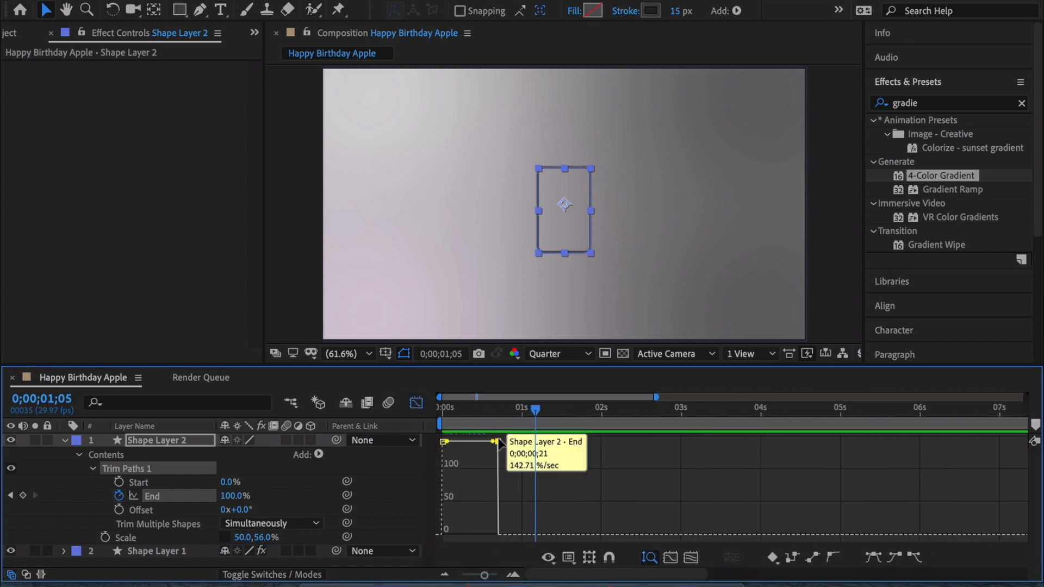
drag(498, 442, 474, 534)
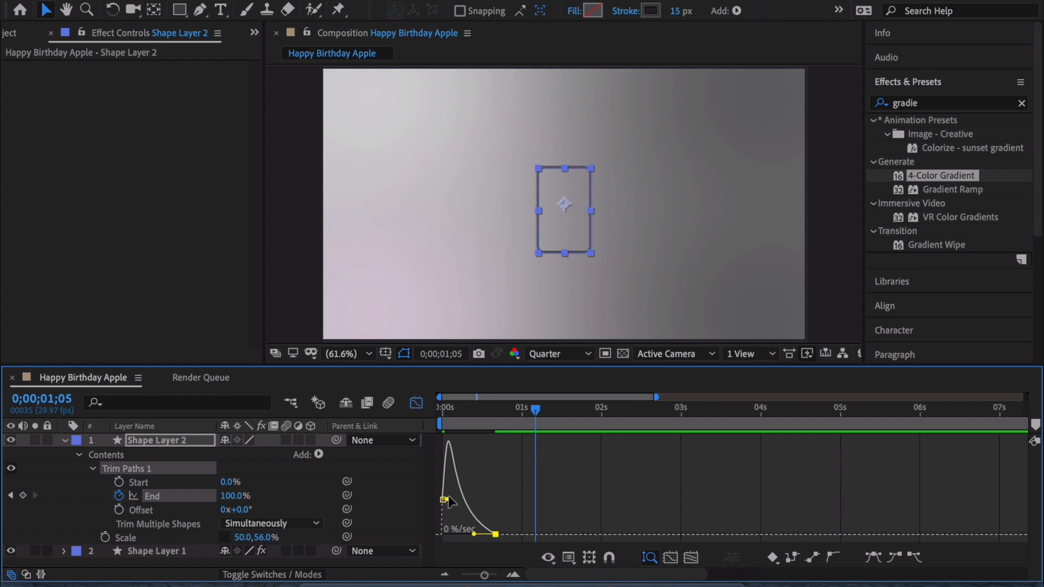
drag(447, 499, 456, 499)
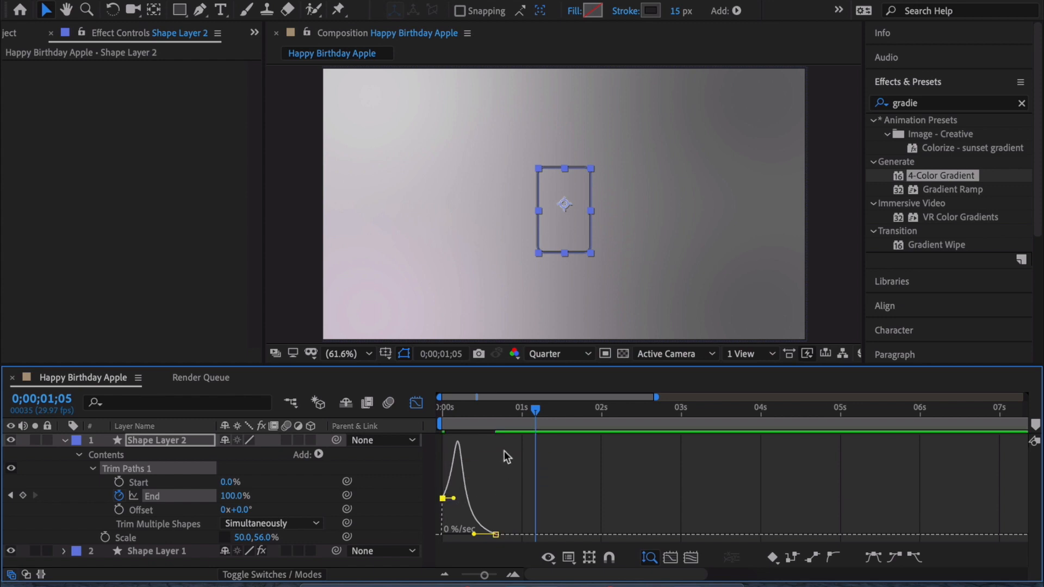
drag(533, 411, 400, 428)
key(space)
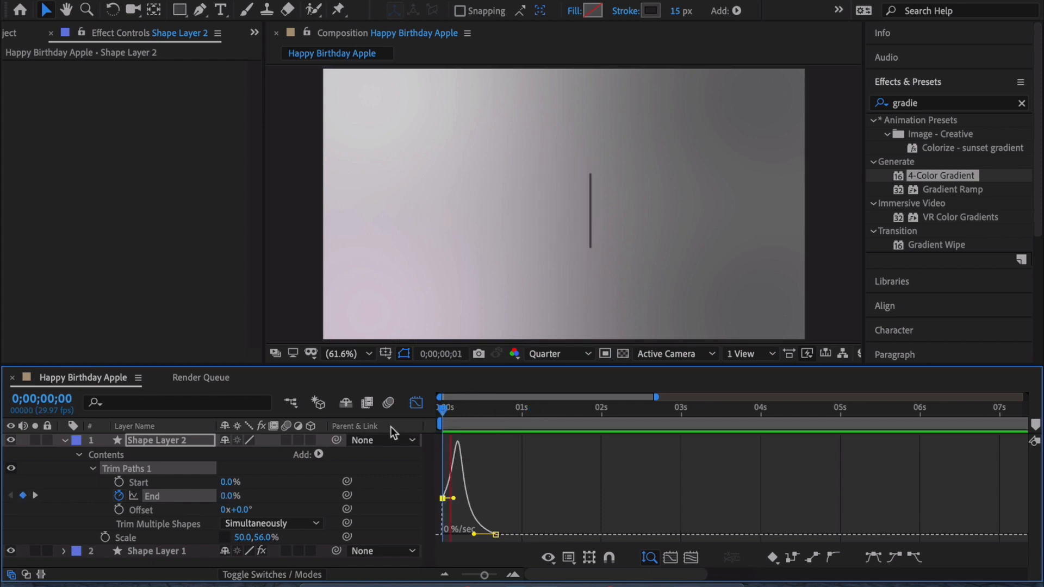
key(space)
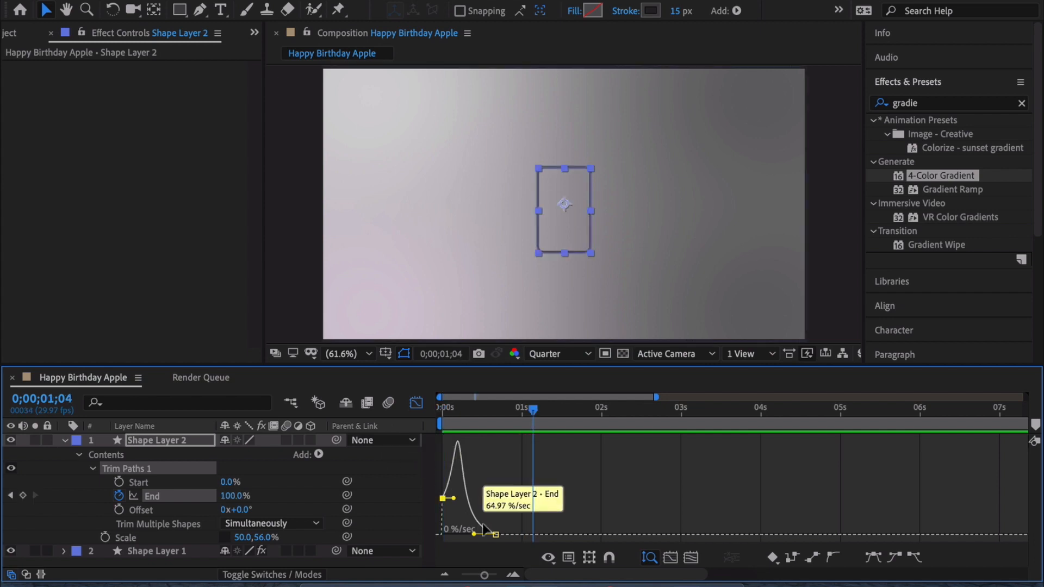
- Move the last End keyframe in the speed graph to about 0;00;00;24 and preview the animation
drag(496, 535, 508, 534)
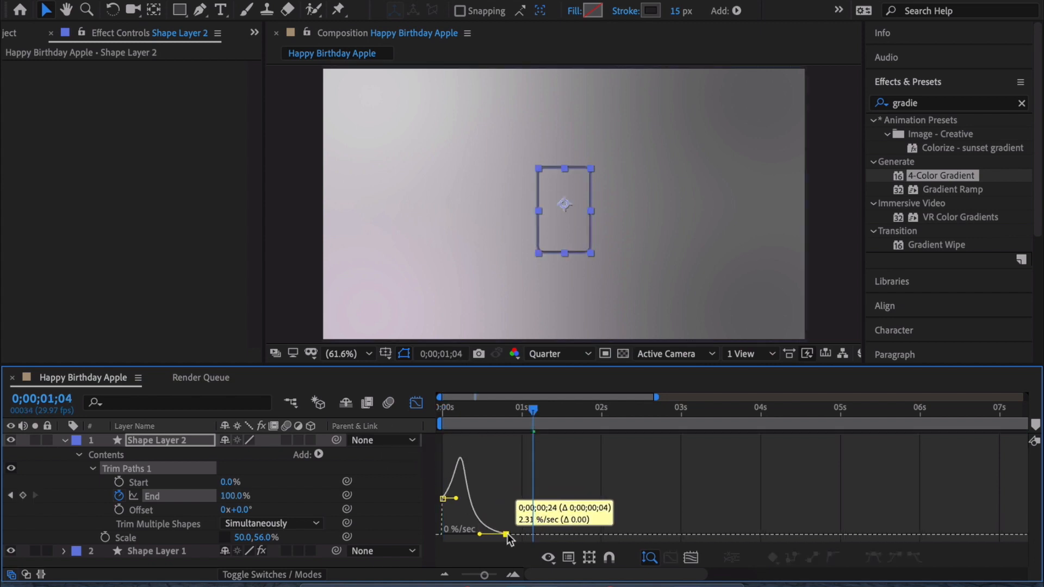
drag(532, 408, 425, 413)
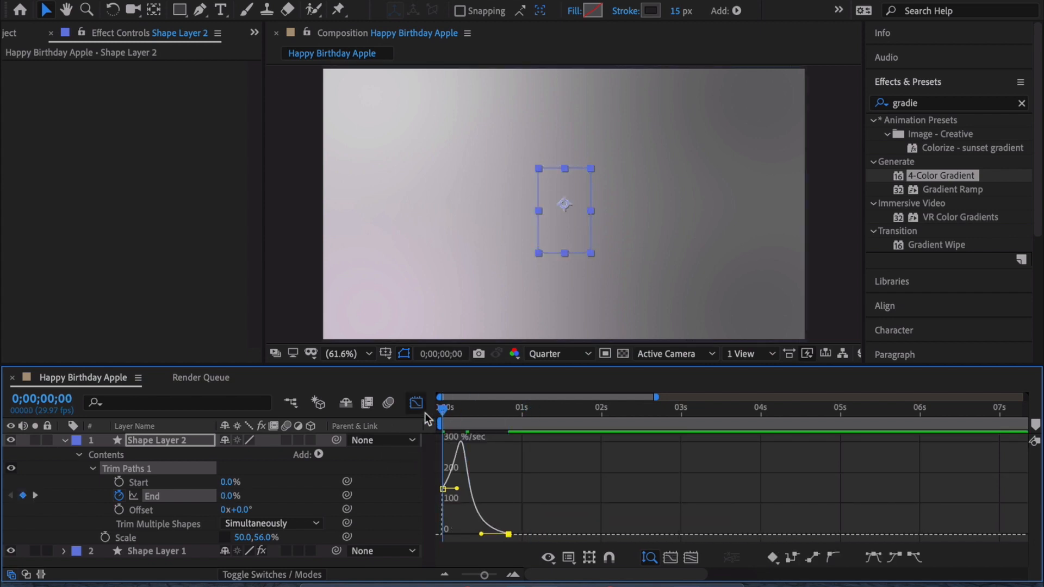
key(space)
key(space)
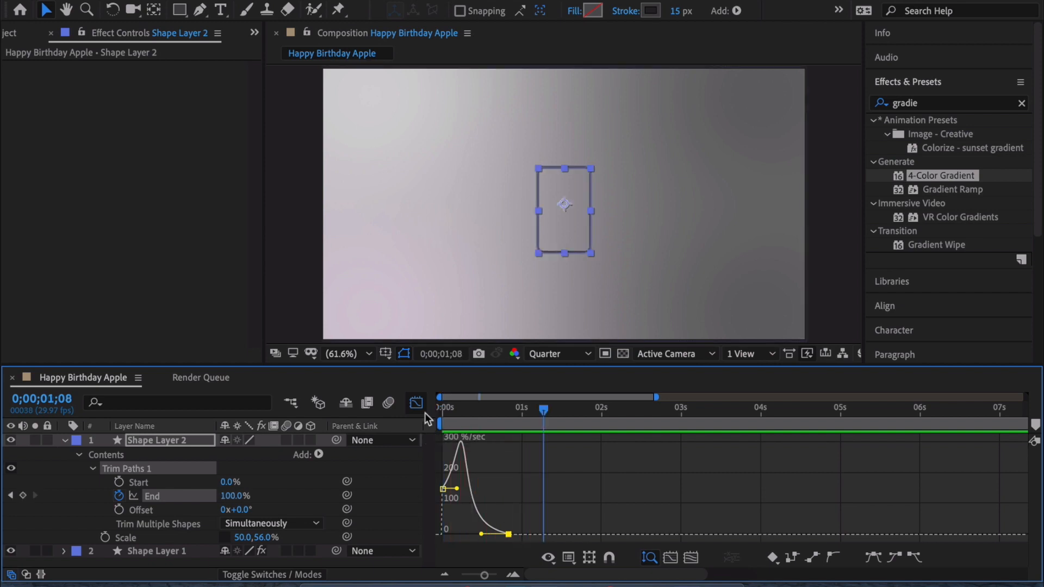
- Collapse Shape Layer 2's properties, show layers by source name, and clear the layer selection
click(64, 440)
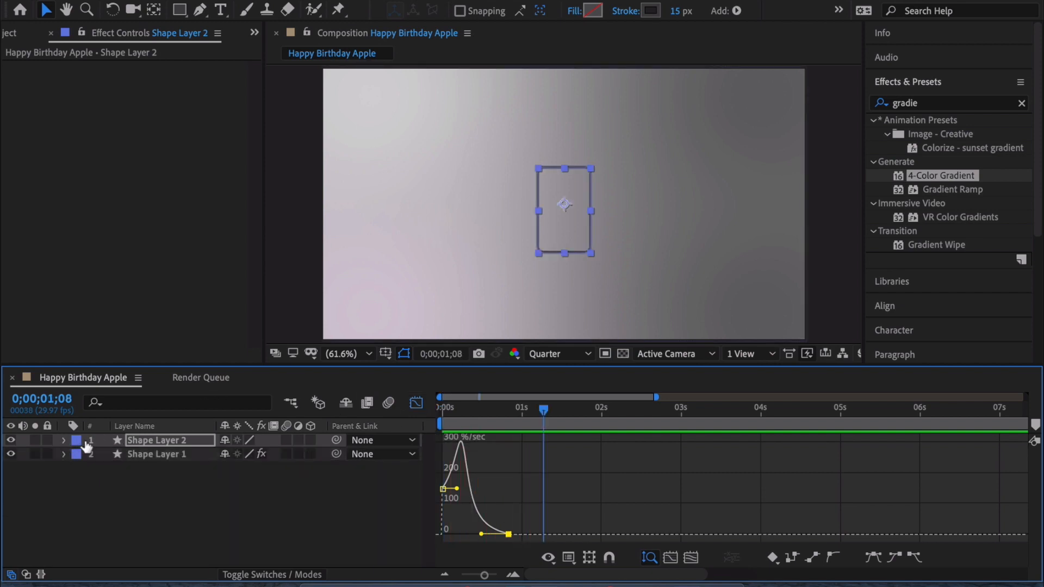
click(146, 429)
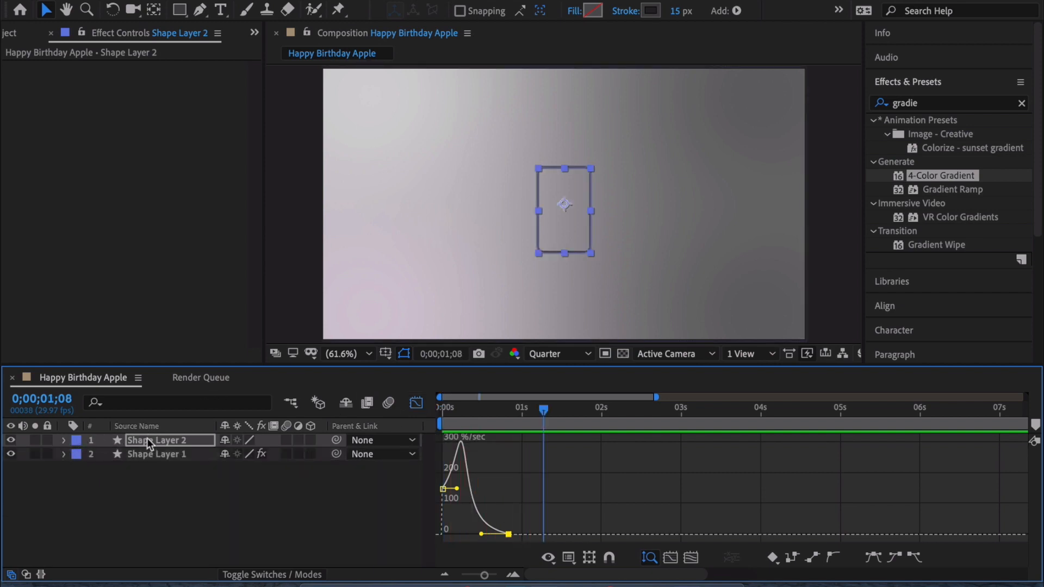
click(855, 237)
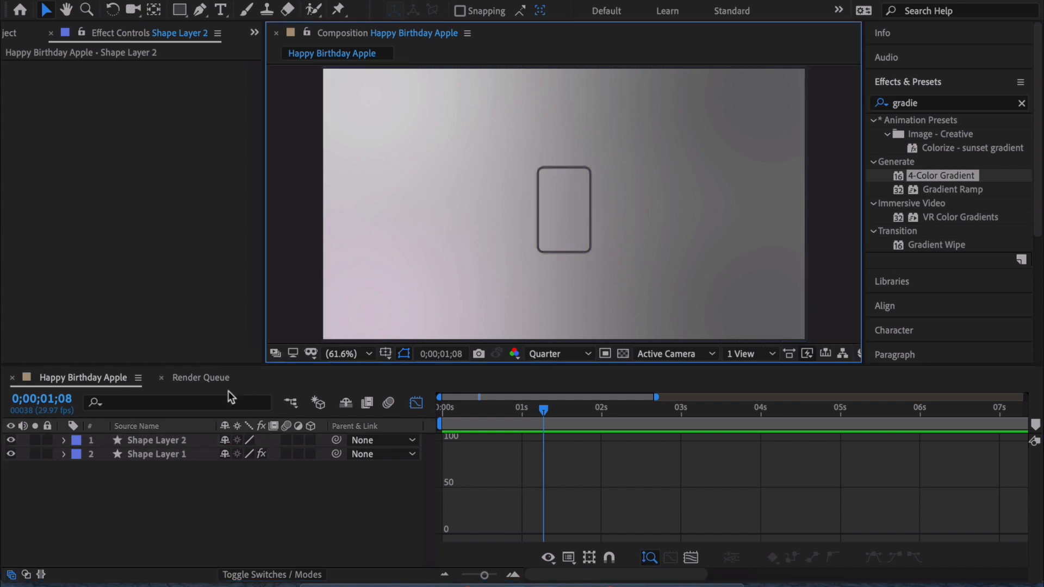
- Rename Shape Layer 2 as iPhone's Body
click(172, 440)
key(Return)
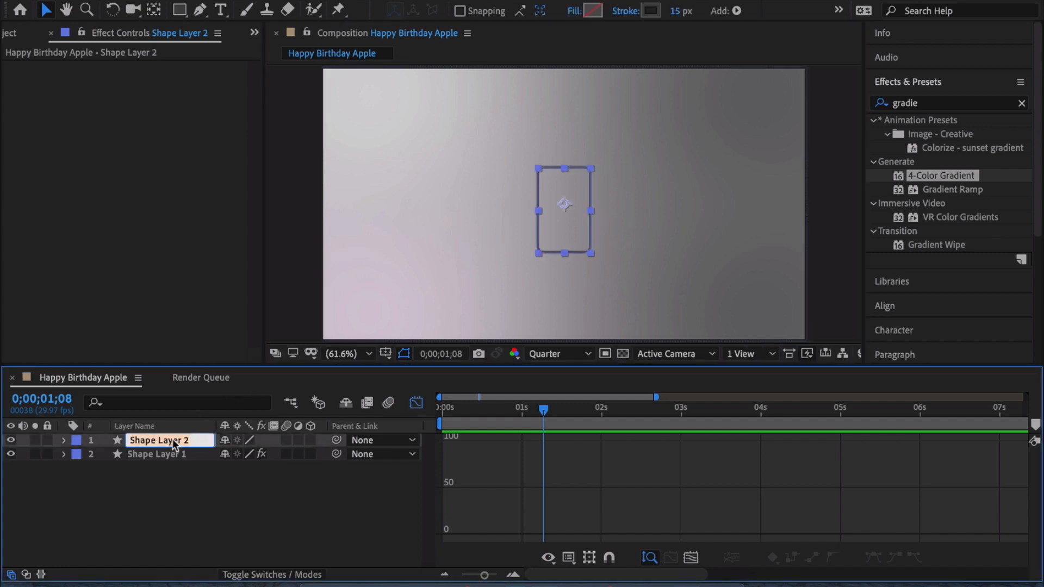
text(iPhone's Bo)
text(dy)
key(Return)
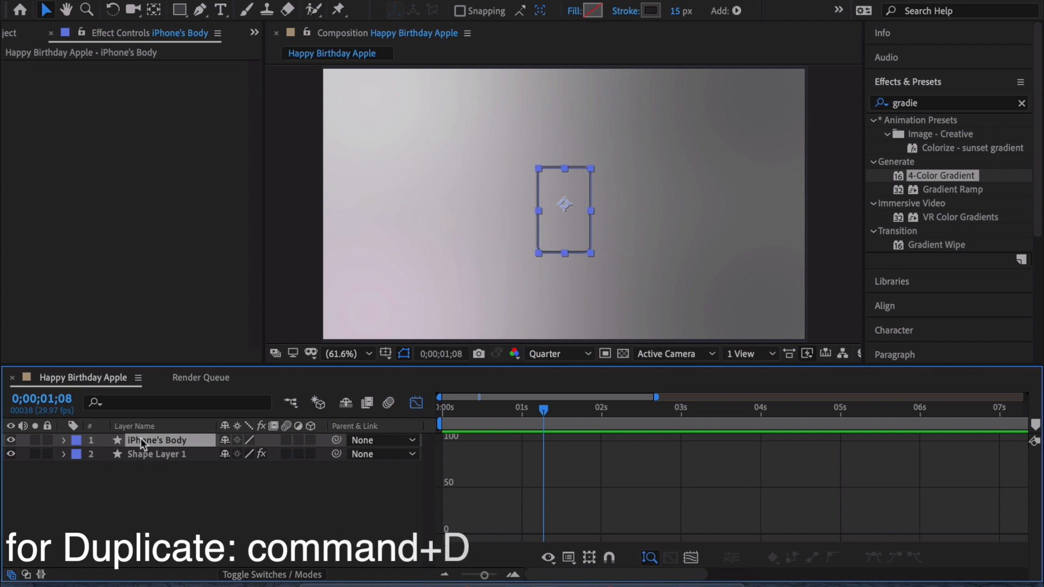
- Duplicate the iPhone's Body layer and rename the copy as iPhone's Display
key(super+d)
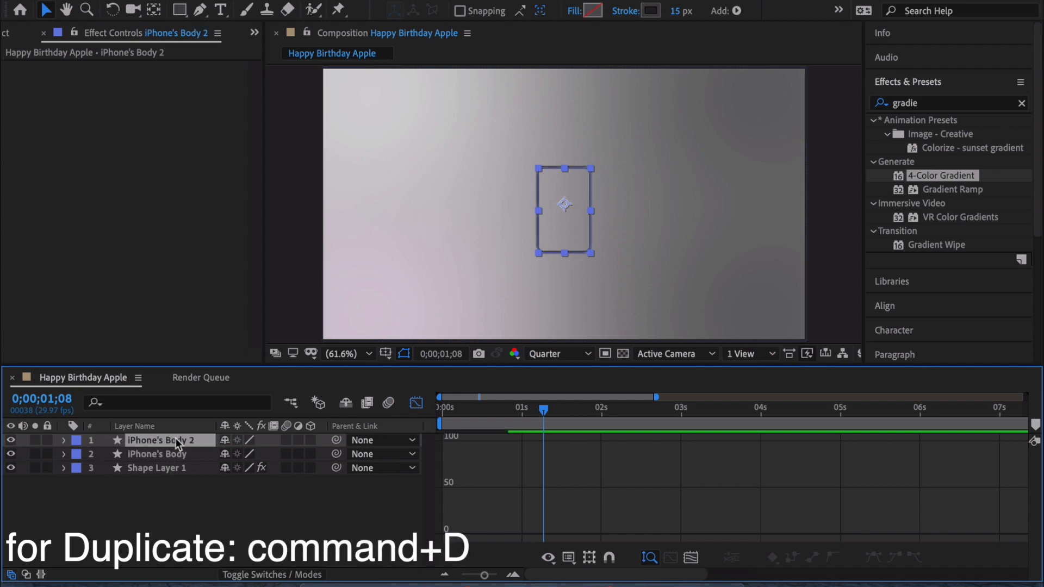
key(Return)
click(202, 435)
key(BackSpace)
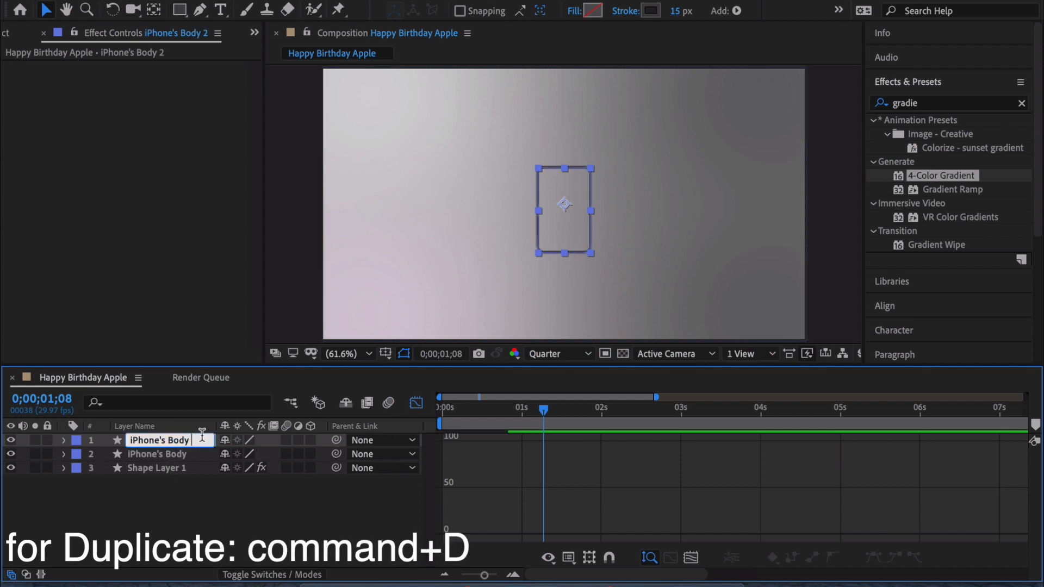
key(BackSpace)
key(BackSpace)
key(BackSpace)
key(BackSpace)
text(Dis)
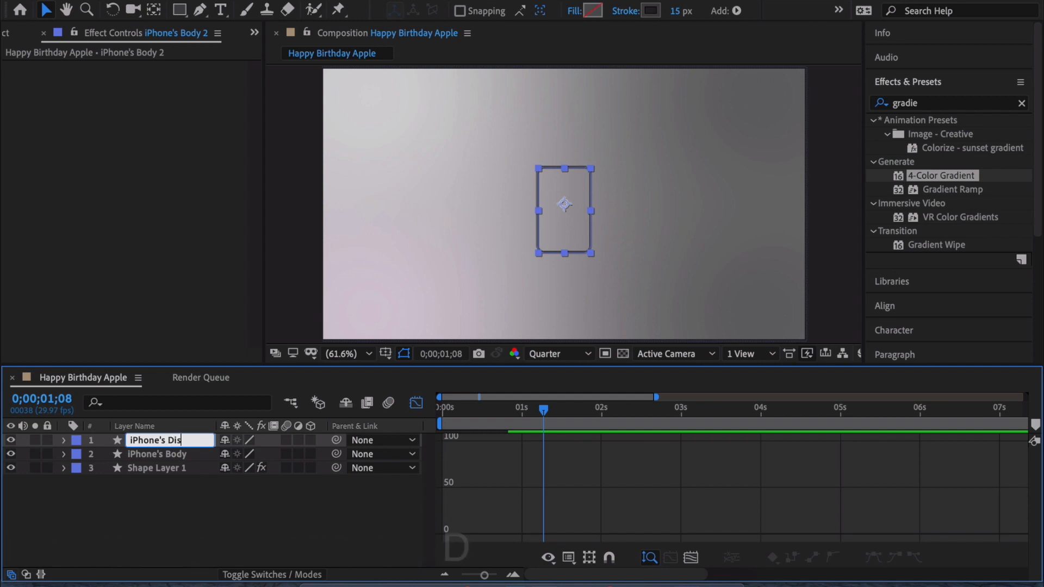
text(play)
key(Return)
- Scale the iPhone's Display layer down proportionally to 41.0, 45.9%, so that its outline sits inside the phone body
key(s)
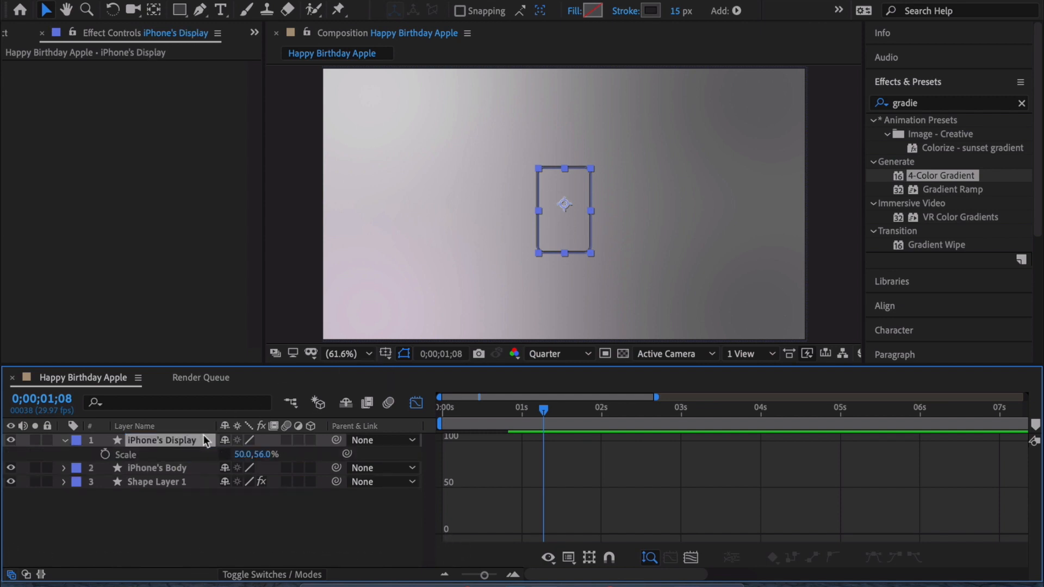
drag(235, 454, 240, 456)
key(super+z)
drag(240, 456, 225, 455)
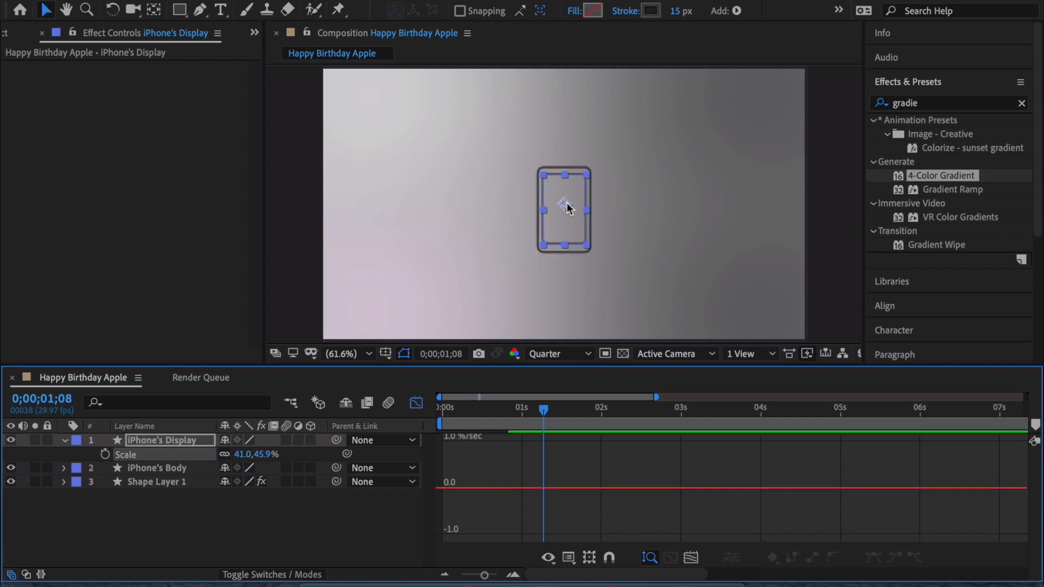
- Set the preview resolution to Half and adjust the iPhone's Display layer's scale to 42.9, 42.9% with its proportions unlinked
scroll(566, 202, up, 2)
key(space)
drag(595, 212, 595, 197)
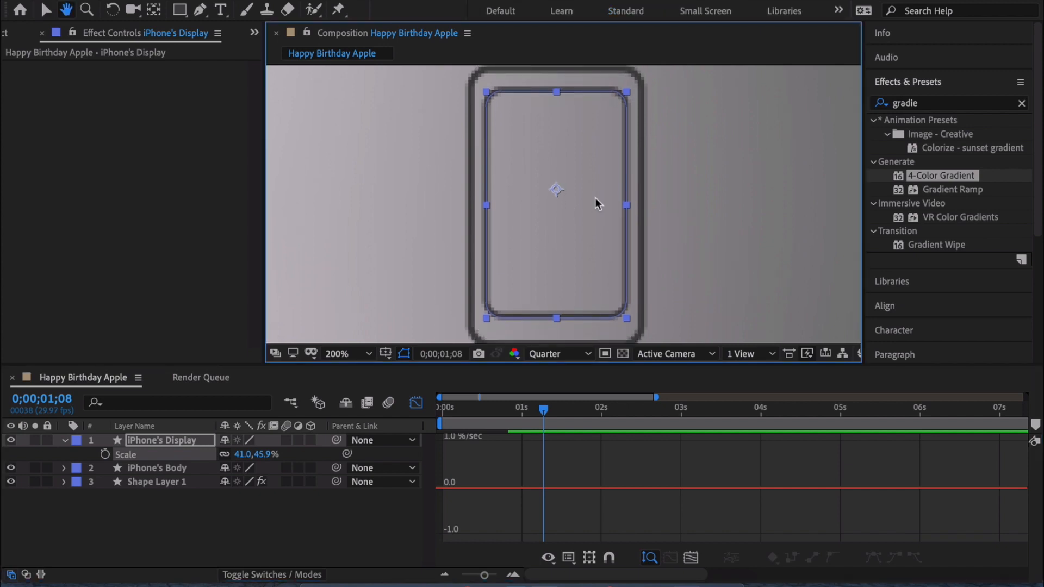
click(560, 354)
click(560, 408)
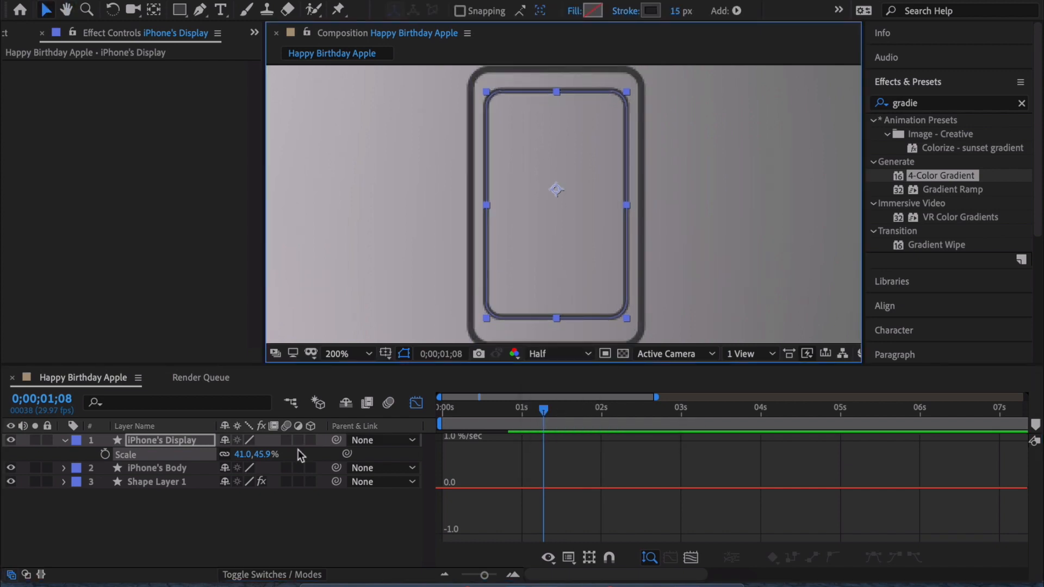
click(224, 454)
mouse_move(256, 455)
mouse_down()
mouse_move(274, 454)
mouse_move(241, 455)
mouse_up()
key(super+z)
click(225, 454)
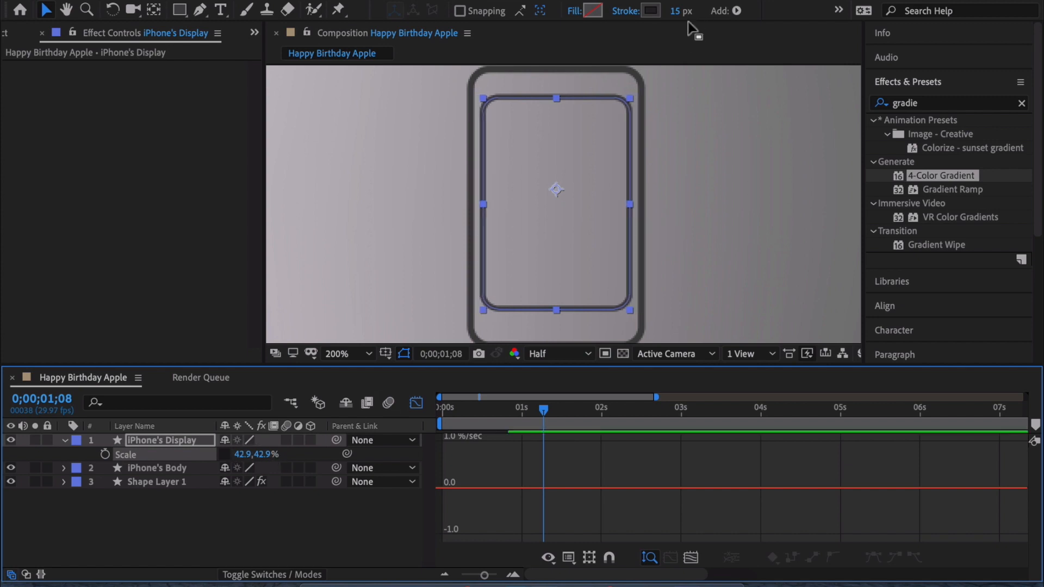
- Set the iPhone's Display outline's stroke width to 4 px and the preview resolution to Full
drag(675, 12, 670, 16)
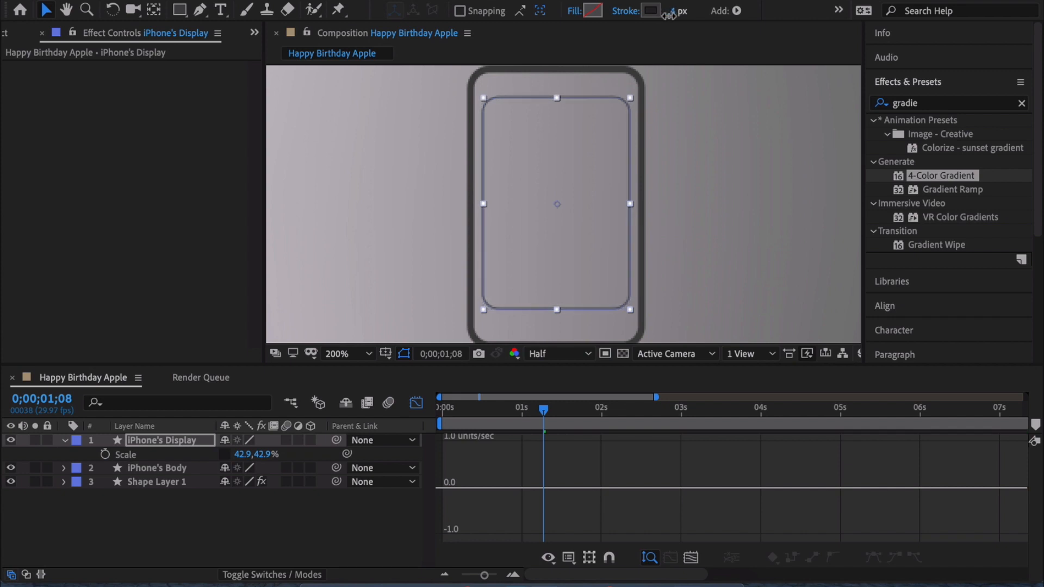
click(551, 360)
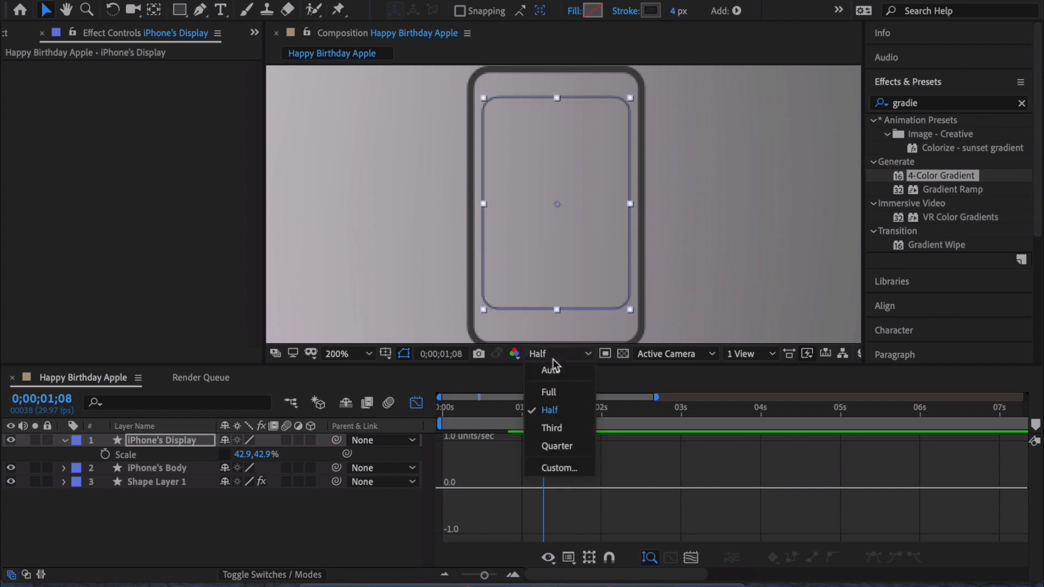
click(550, 390)
- Return the timeline to layer bars and set the iPhone's Display rectangle path's roundness to 0
click(420, 405)
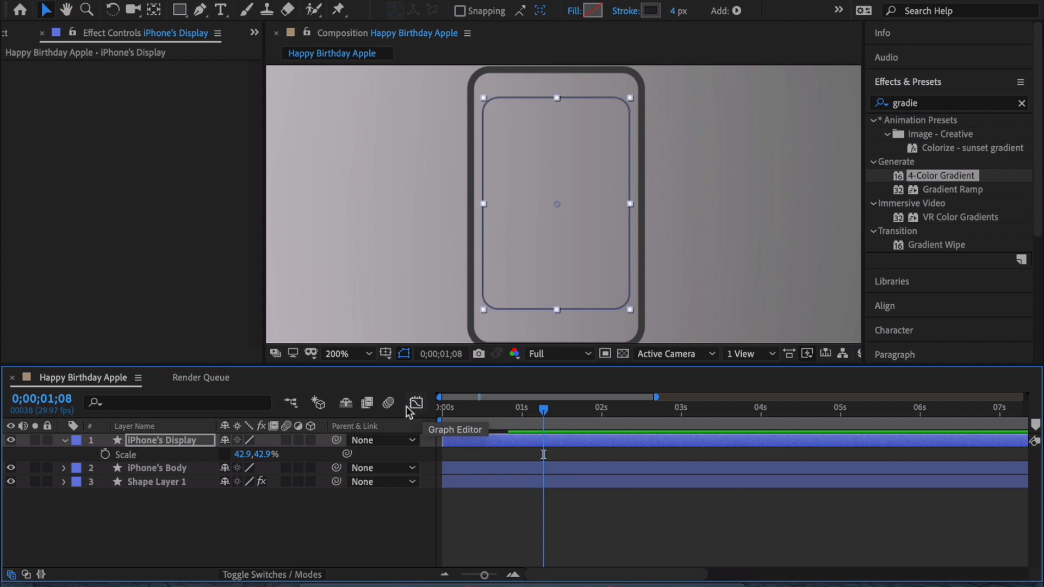
click(197, 440)
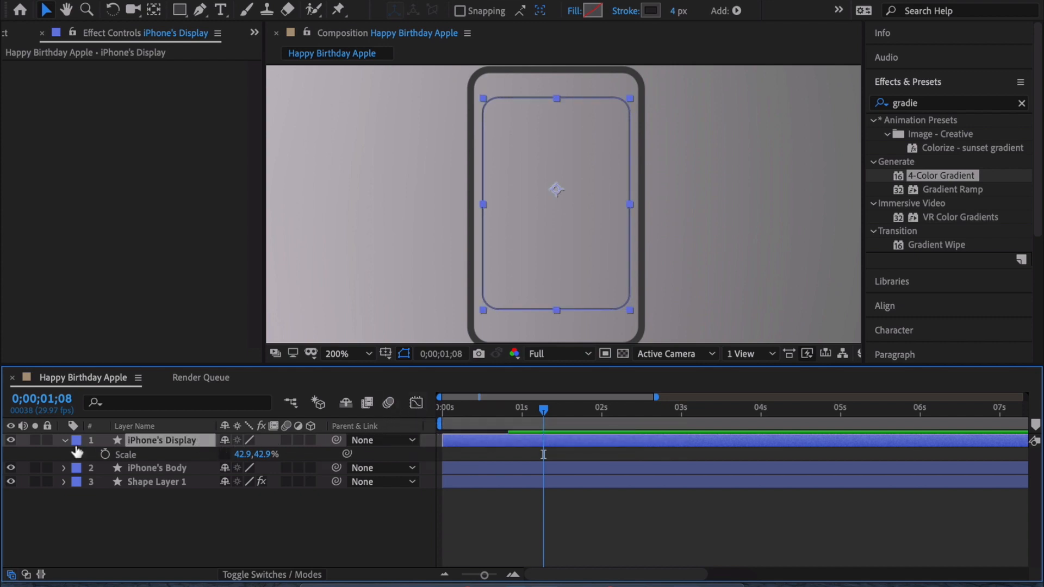
click(64, 441)
click(64, 441)
click(79, 467)
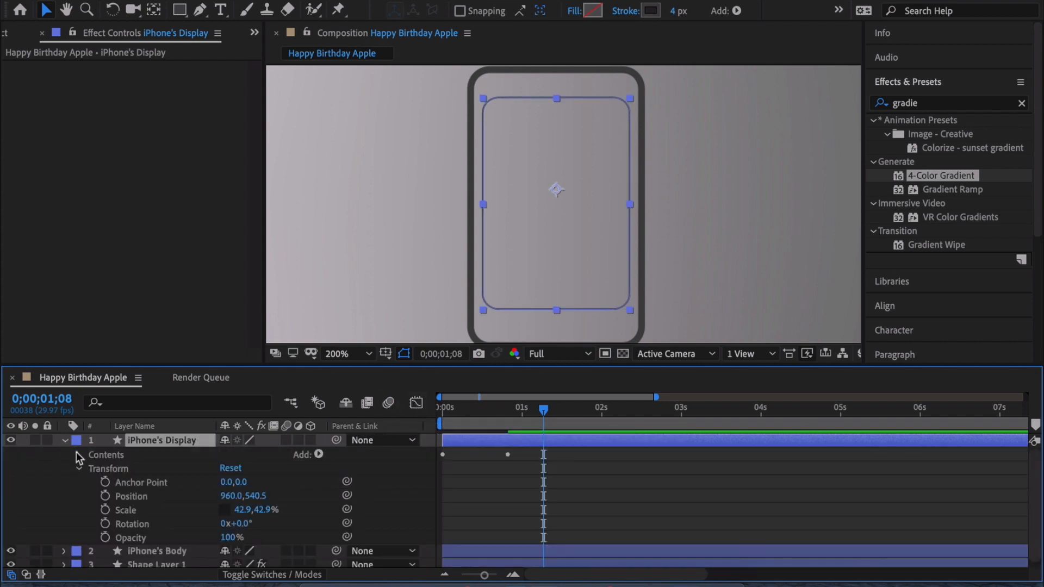
click(78, 454)
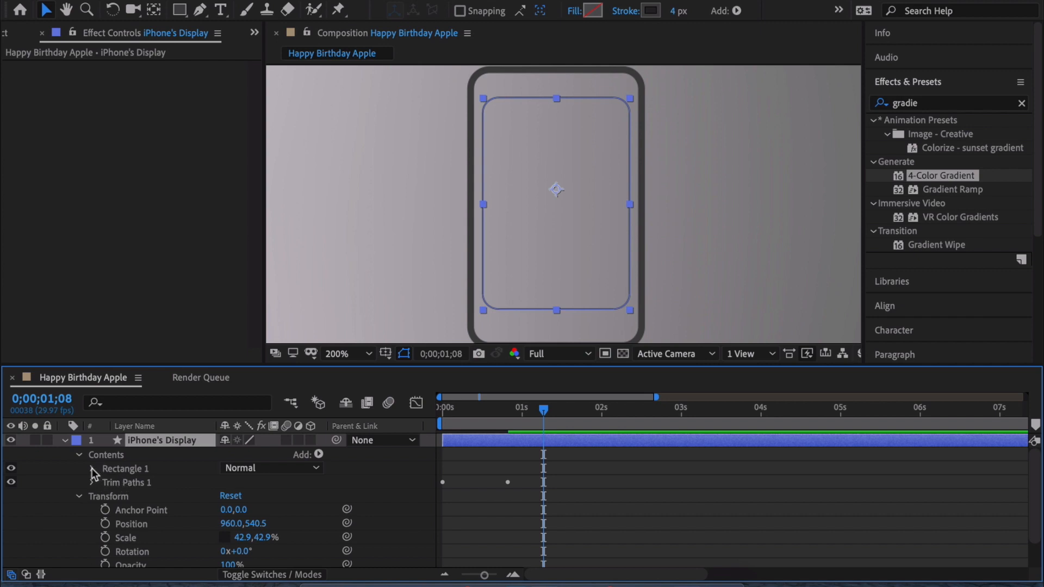
click(93, 469)
click(106, 482)
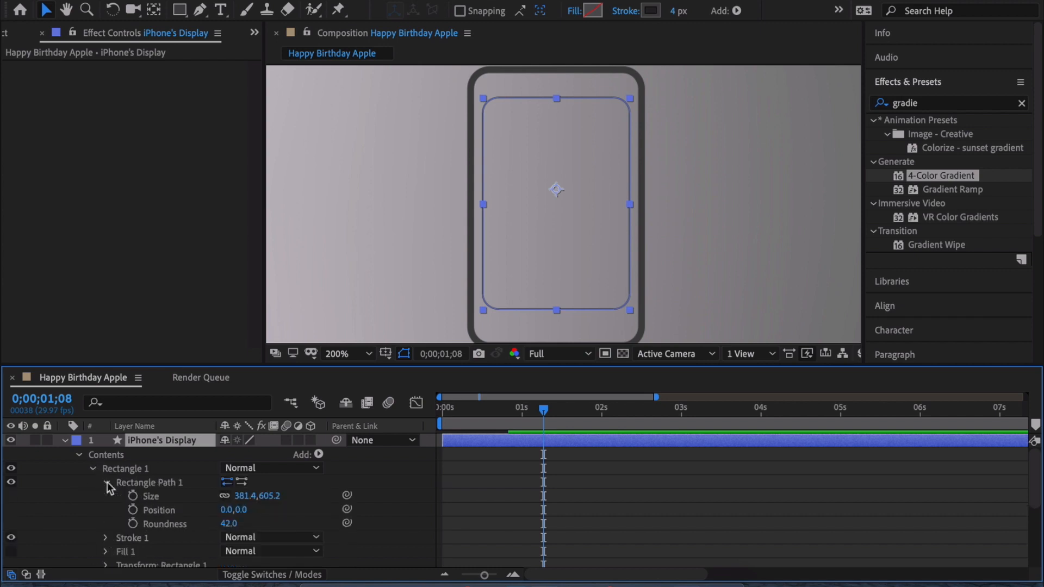
click(232, 523)
text(0)
key(Return)
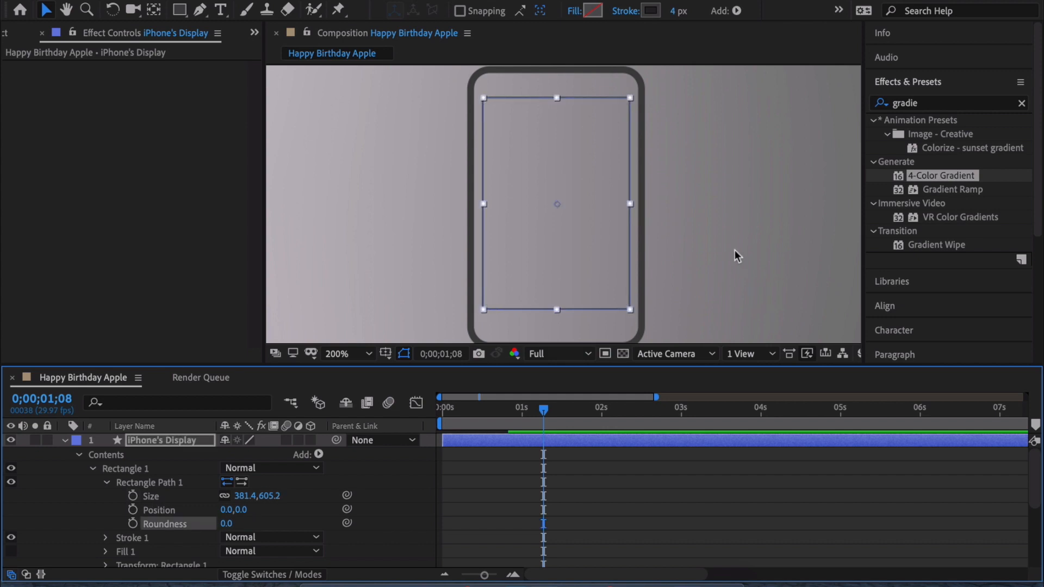
- Collapse the iPhone's Display properties and align that layer with iPhone's Body by horizontal and vertical centers, relative to the selection
click(199, 441)
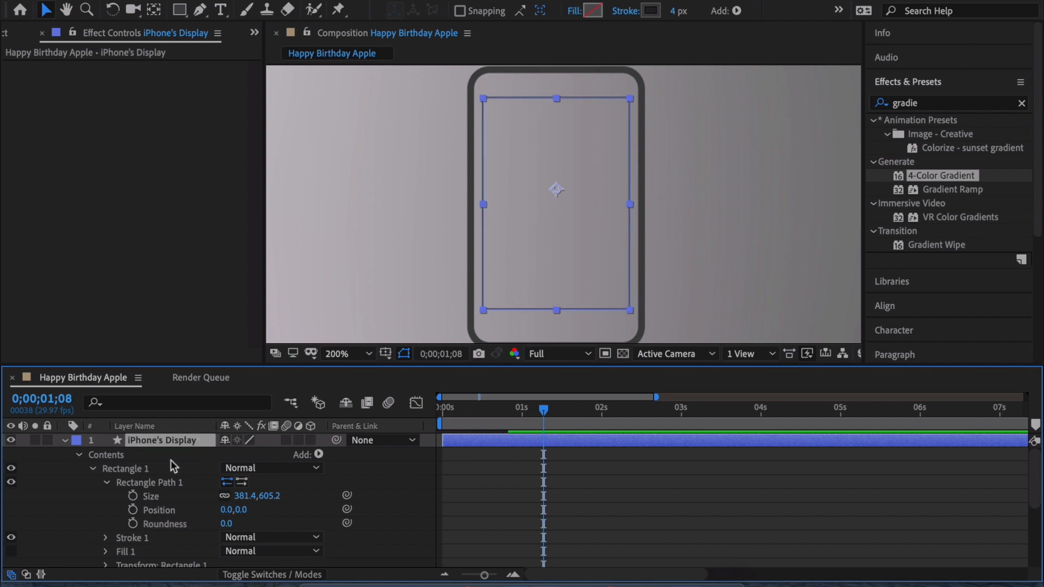
click(64, 440)
shift+click(155, 455)
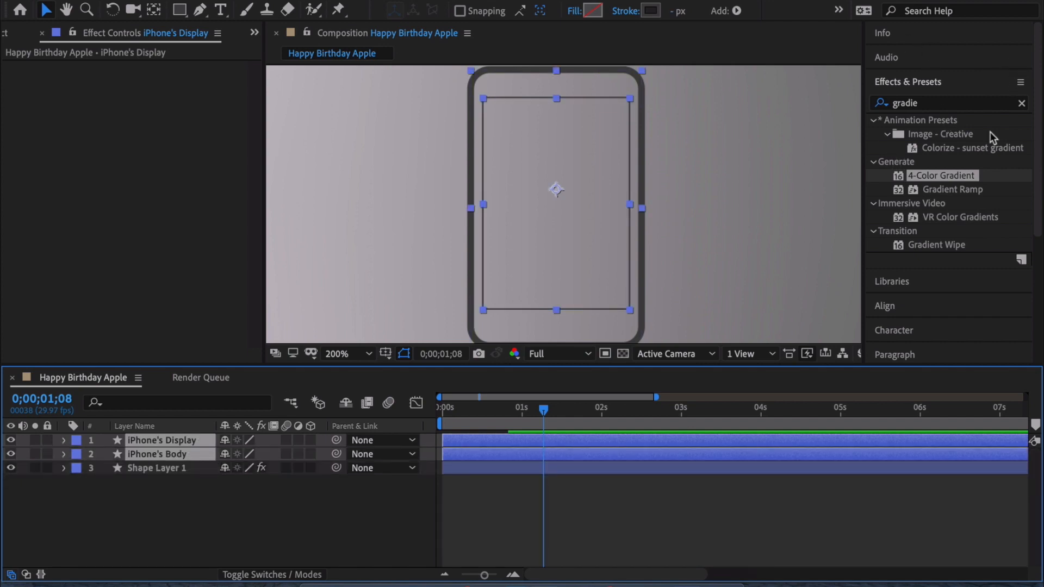
click(944, 304)
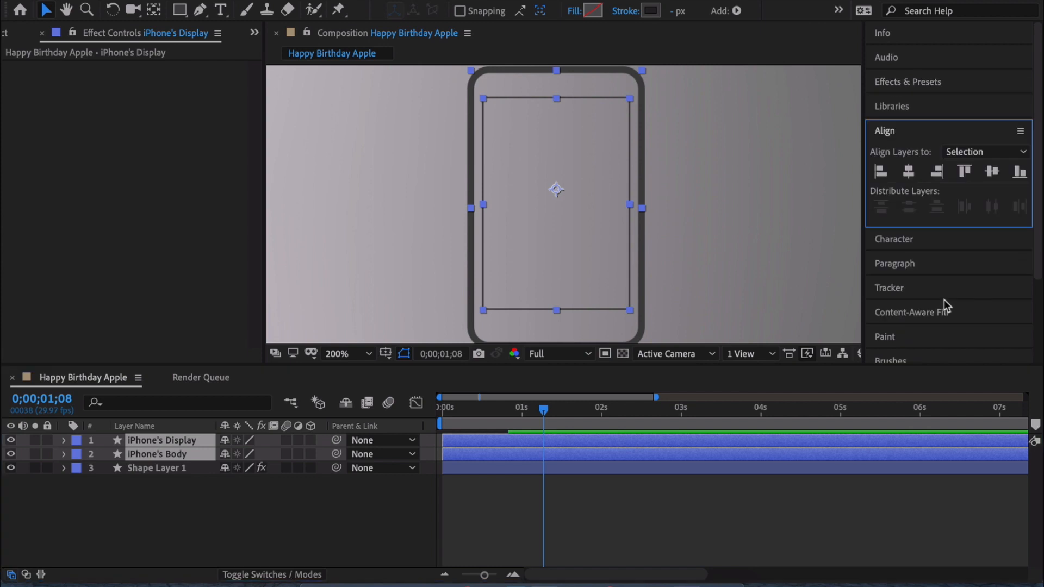
click(910, 174)
click(990, 173)
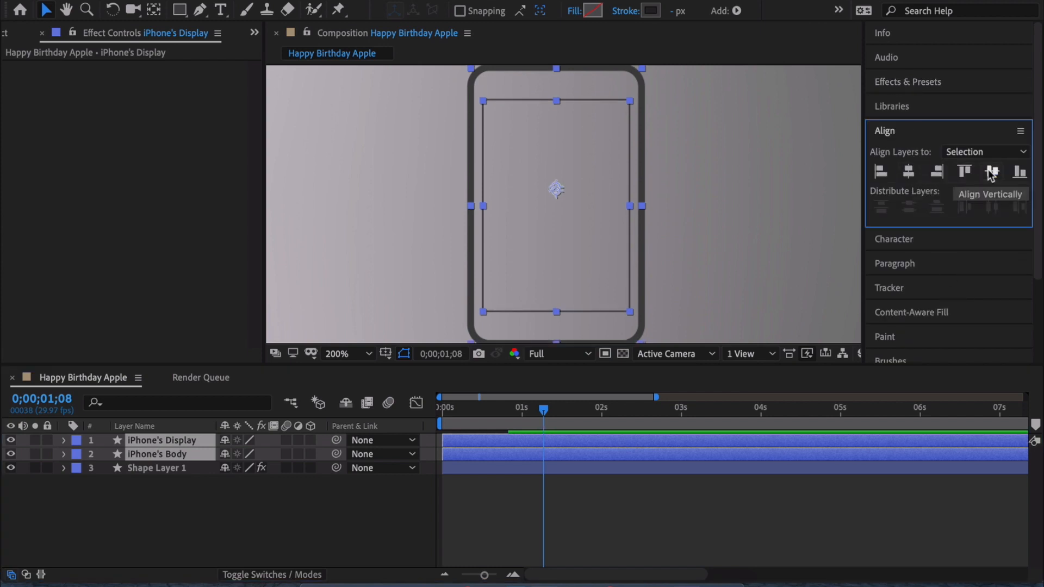
click(836, 192)
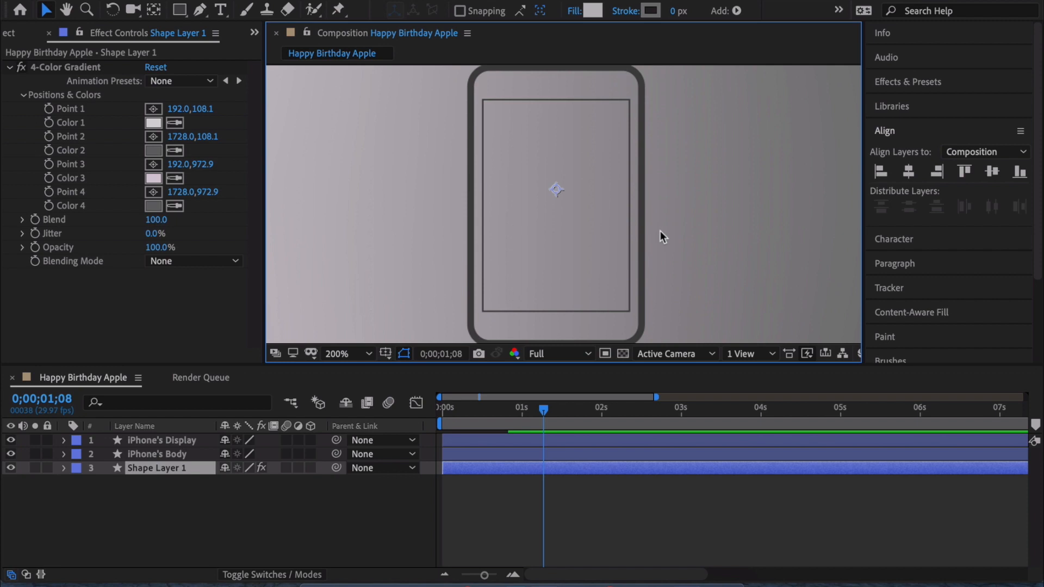
- Reduce the iPhone's Display layer's vertical scale to 38.9% and nudge the layer slightly downward inside the phone body
click(166, 439)
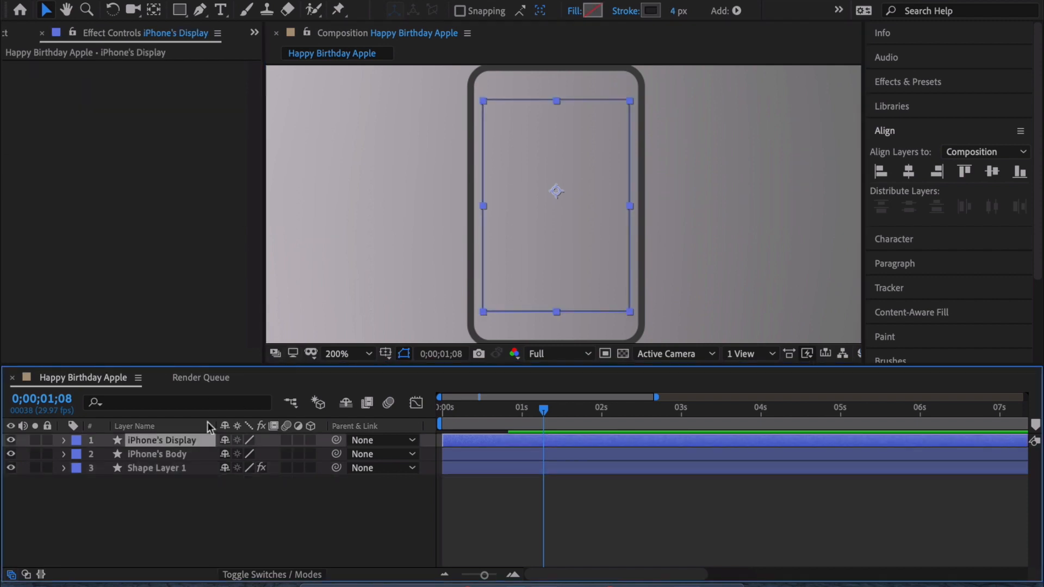
key(s)
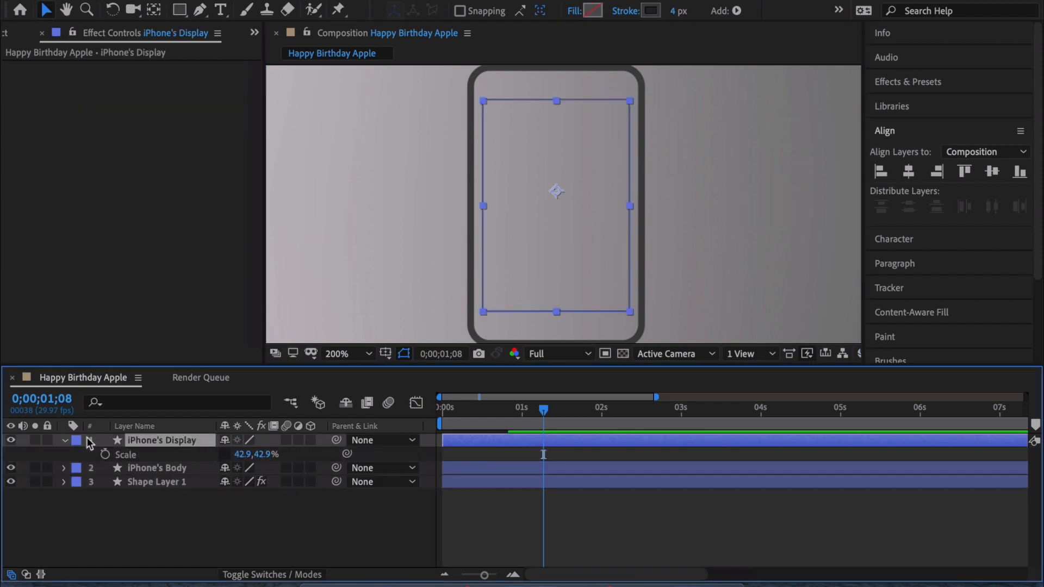
drag(260, 454, 258, 454)
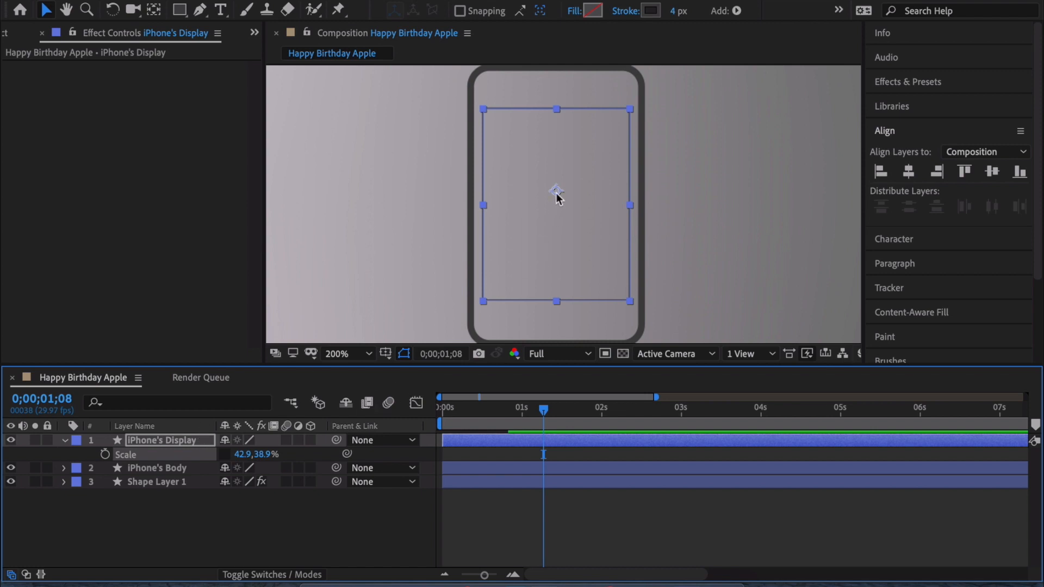
key(Down)
key(Down)
key(Down)
key(Down)
key(Down)
key(Down)
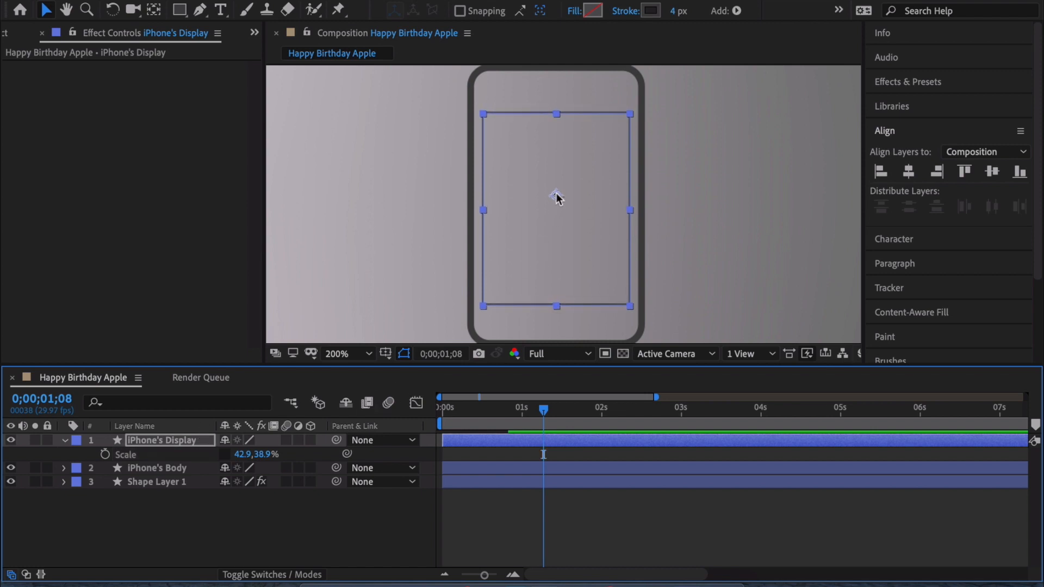
key(Down)
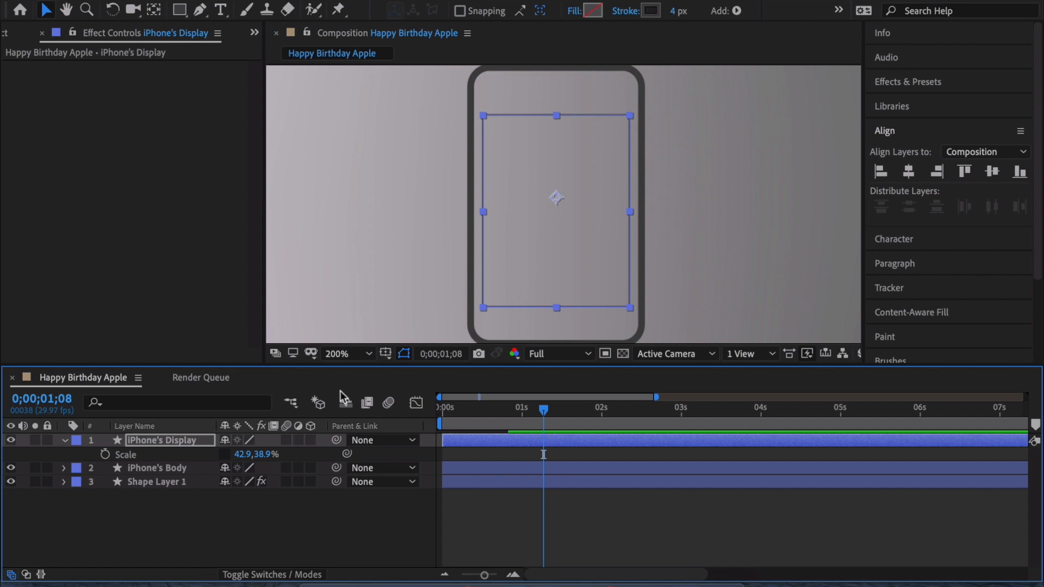
- Widen the iPhone's Display layer to a horizontal scale of 44.9% and fit the whole composition in the viewer with nothing selected
drag(242, 454, 244, 454)
click(699, 284)
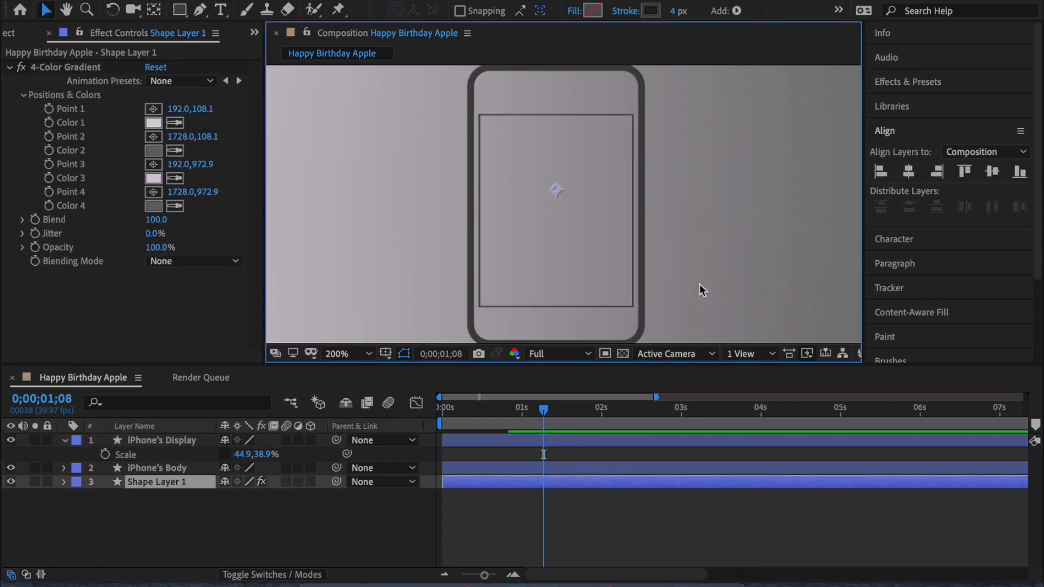
click(364, 354)
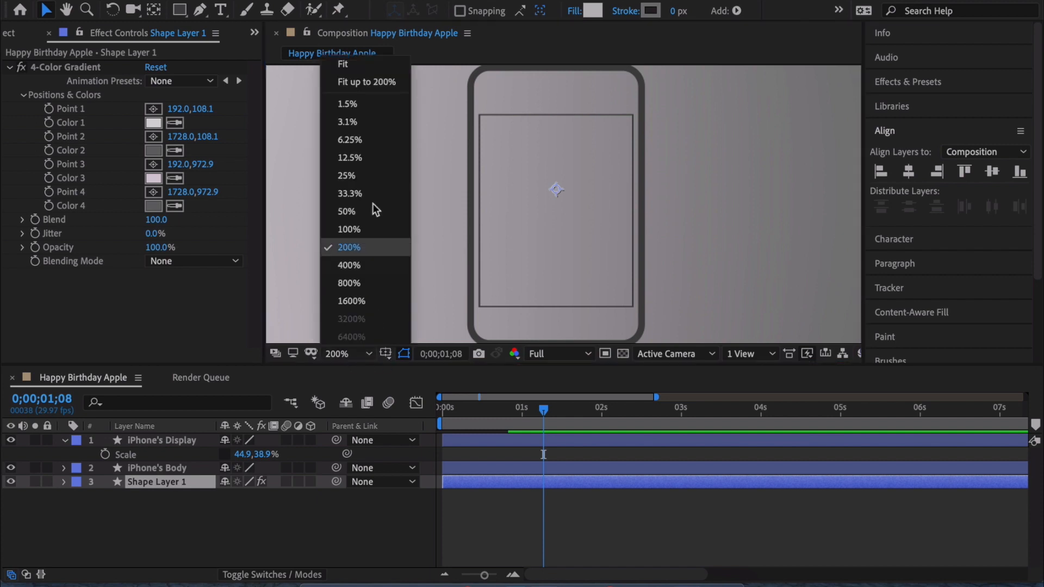
click(361, 65)
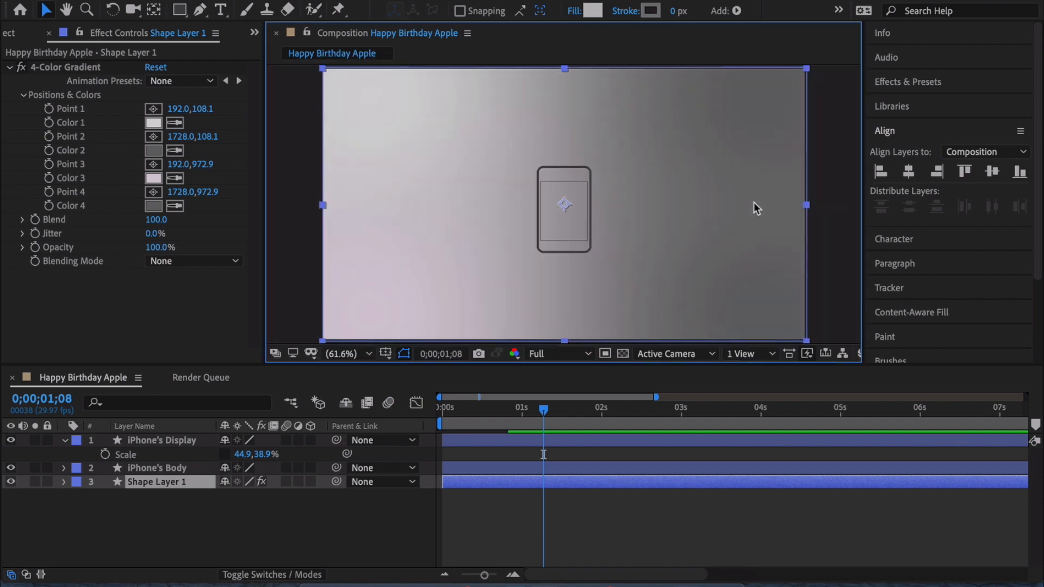
click(844, 181)
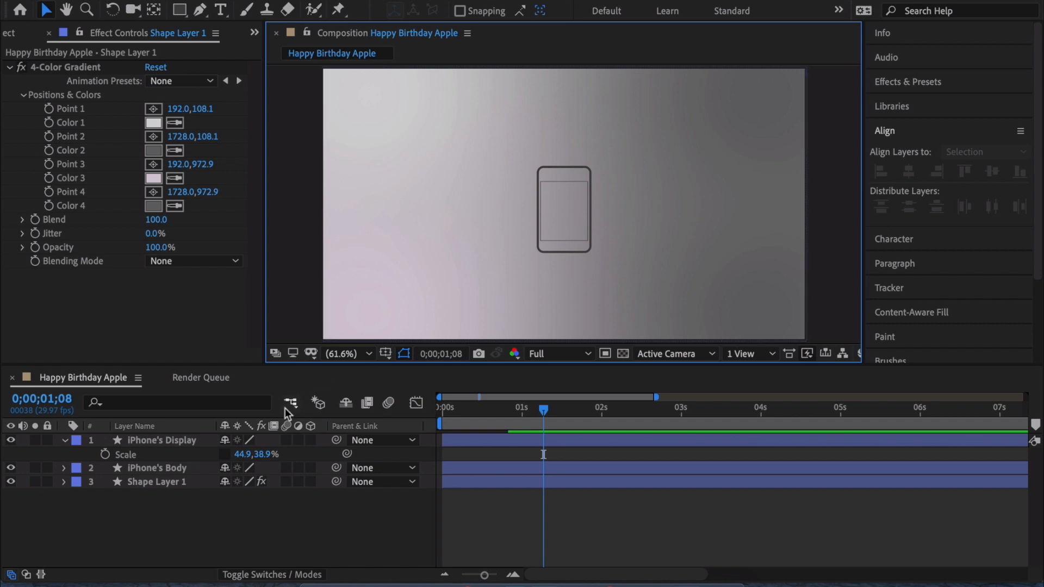
- Align the iPhone's Display and iPhone's Body layers by their vertical centers, clear the selection, and collapse the display layer's properties
click(214, 442)
shift+click(192, 469)
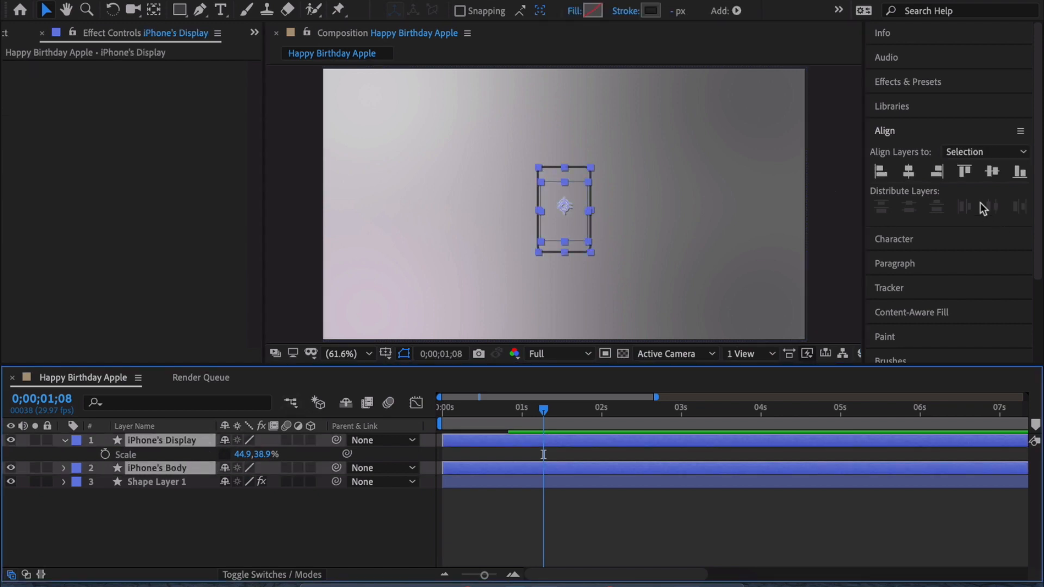
click(991, 171)
click(836, 216)
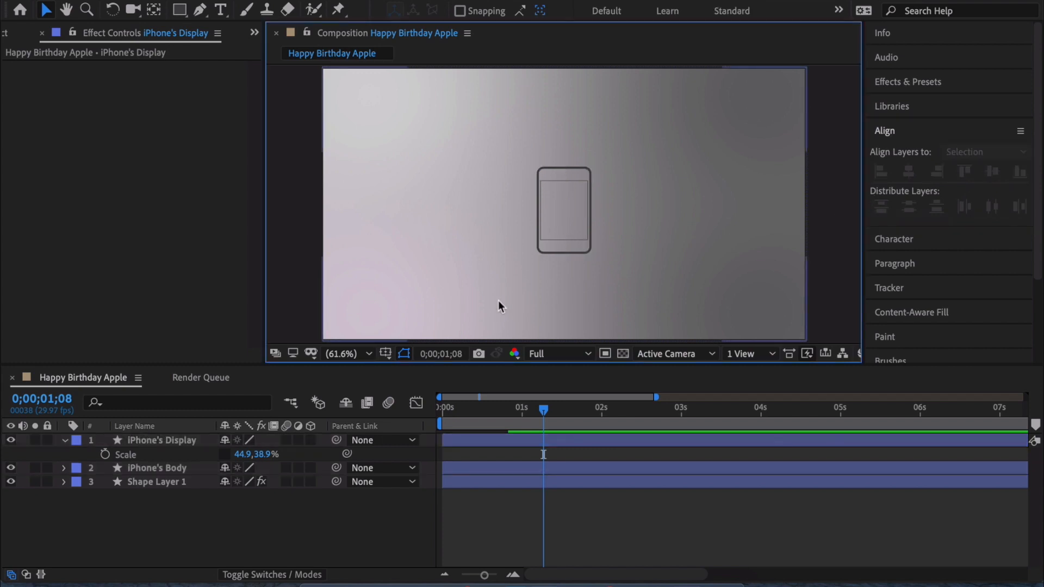
click(64, 441)
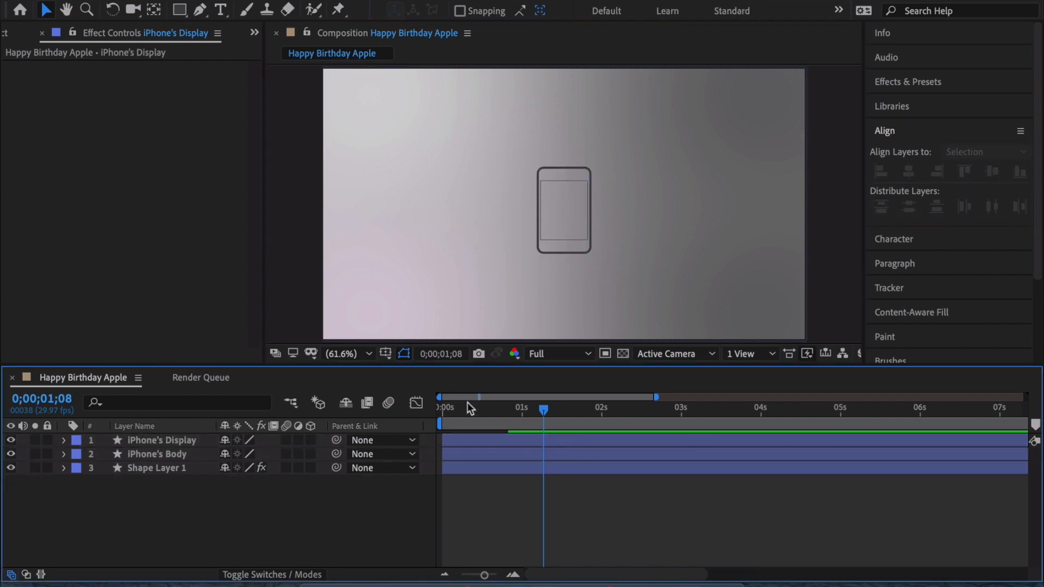
- Preview the iPhone outline animation from the start of the composition
drag(534, 410, 427, 409)
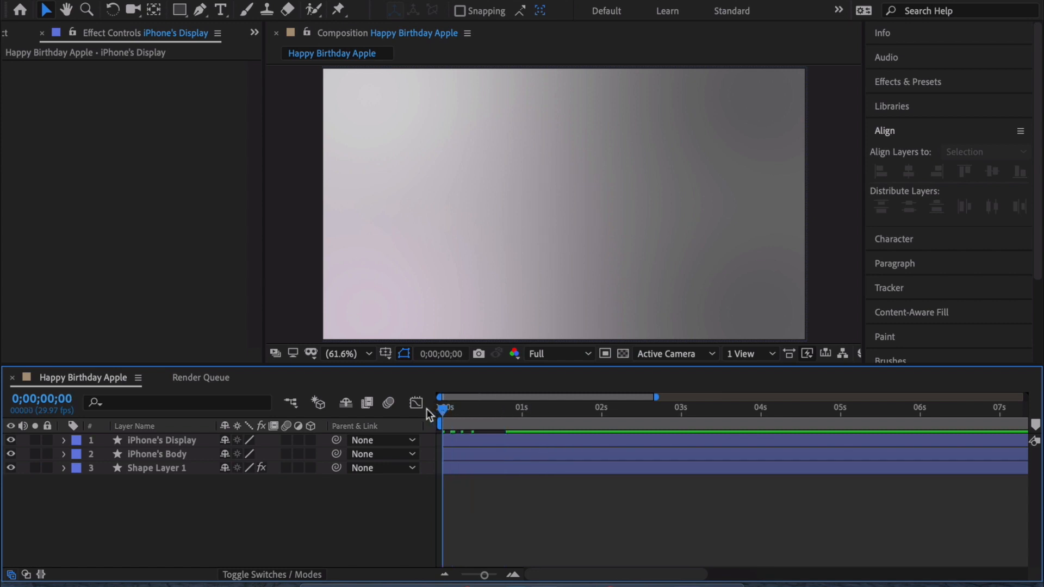
key(space)
key(space)
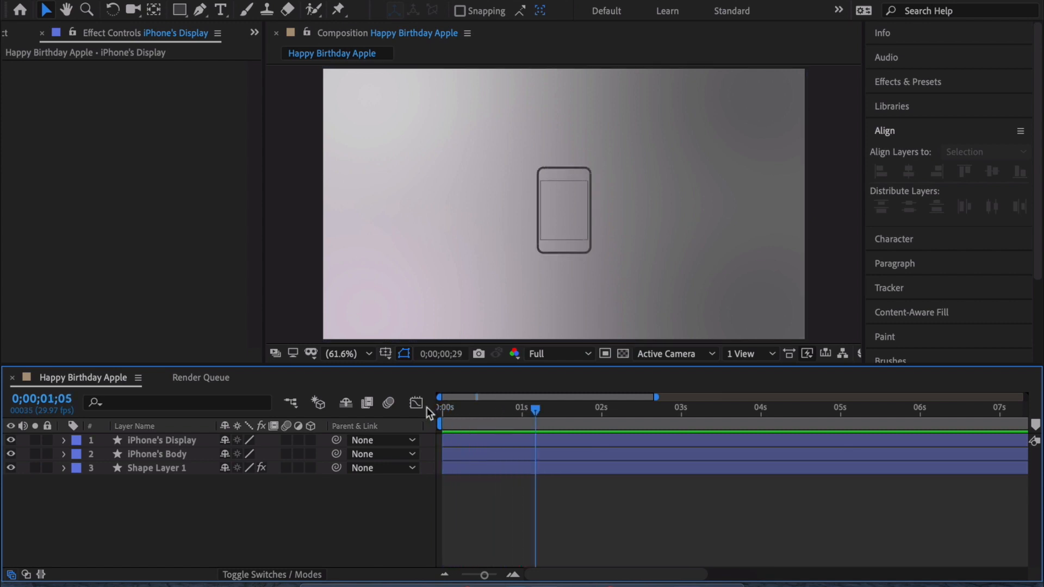
- Delay the iPhone's Display layer by about 10 frames, preview the animation from the start, and clear the selection
click(478, 440)
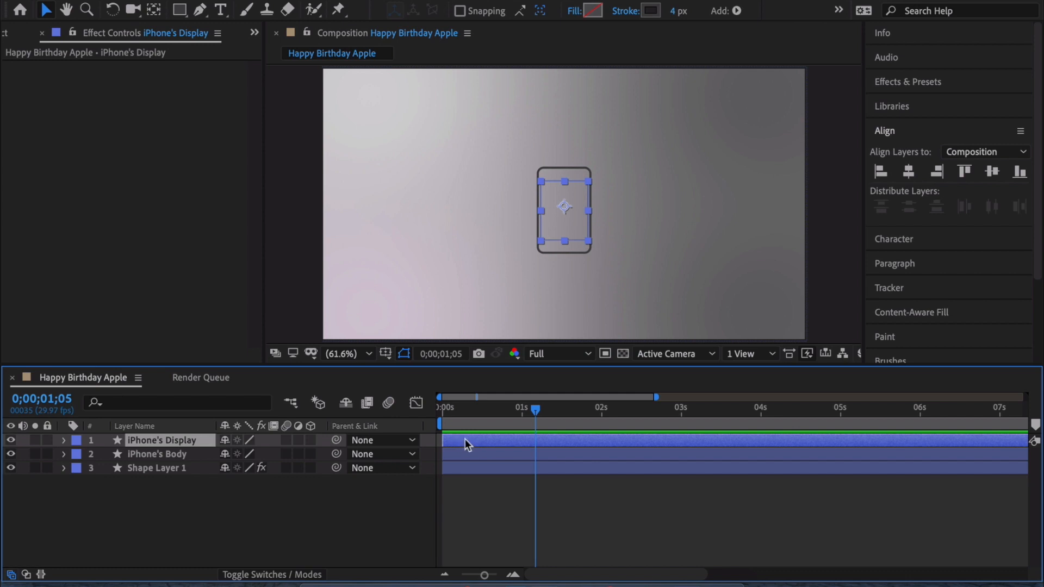
drag(465, 440, 491, 441)
drag(542, 409, 417, 413)
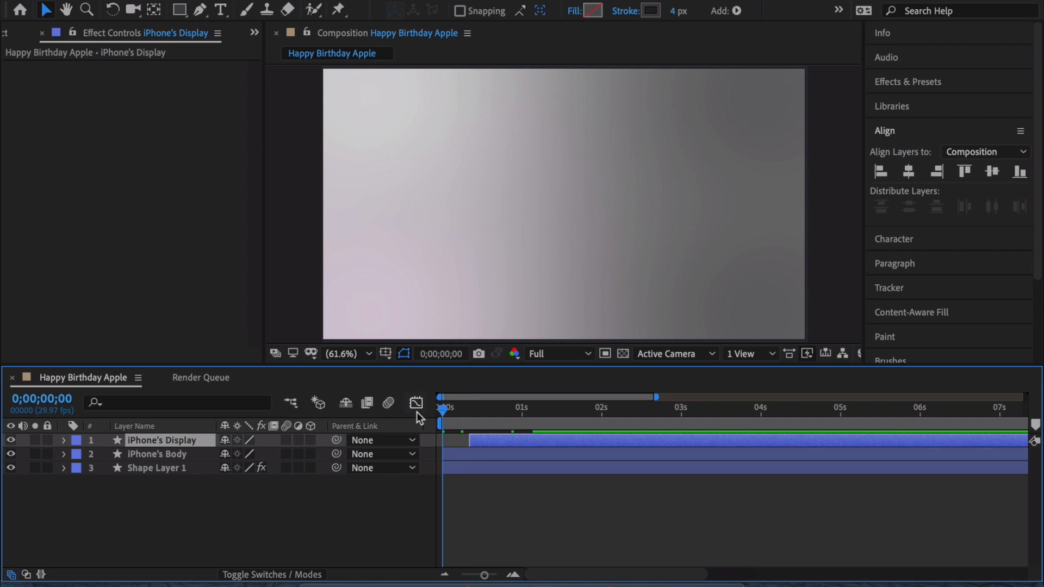
key(space)
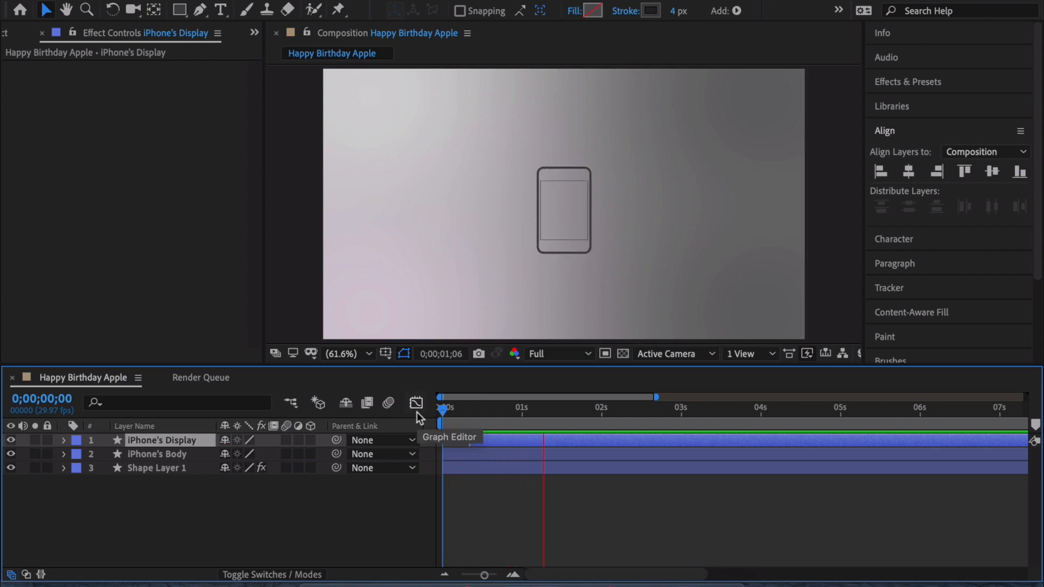
key(space)
click(840, 218)
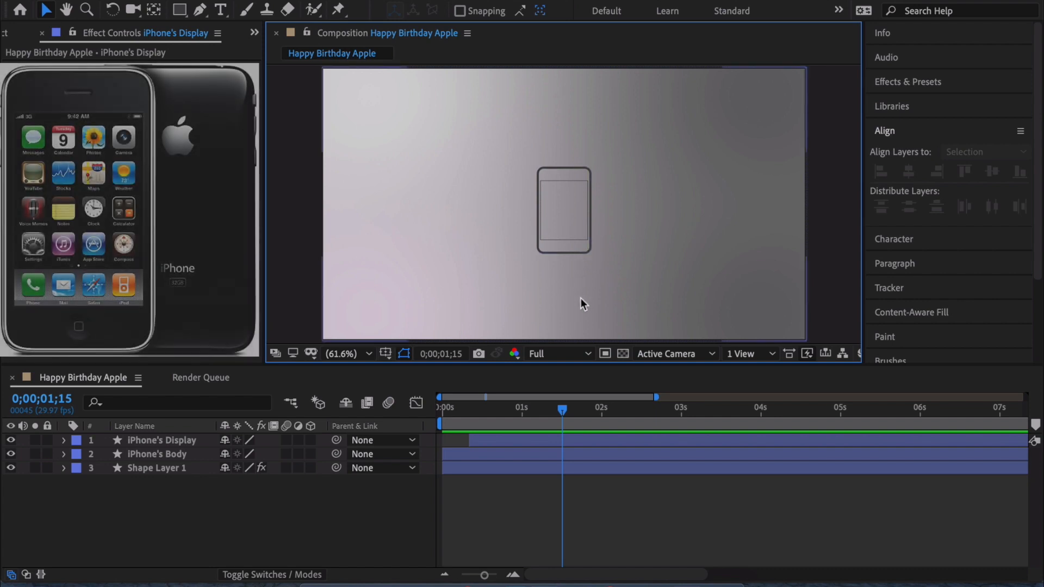
- Draw a small circle with the Ellipse tool as the home button, centred between the display and the phone's lower edge
click(179, 11)
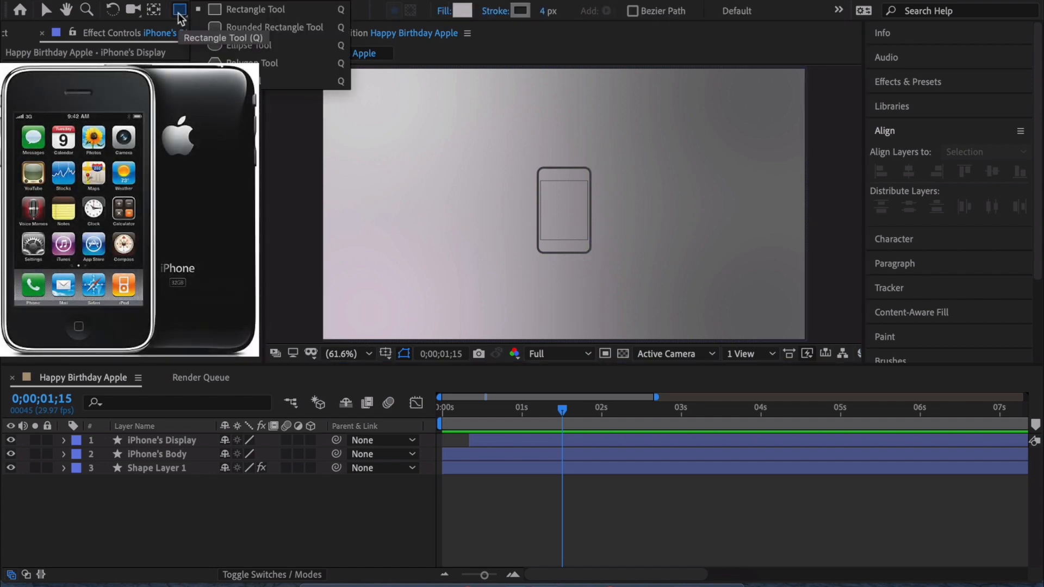
click(220, 45)
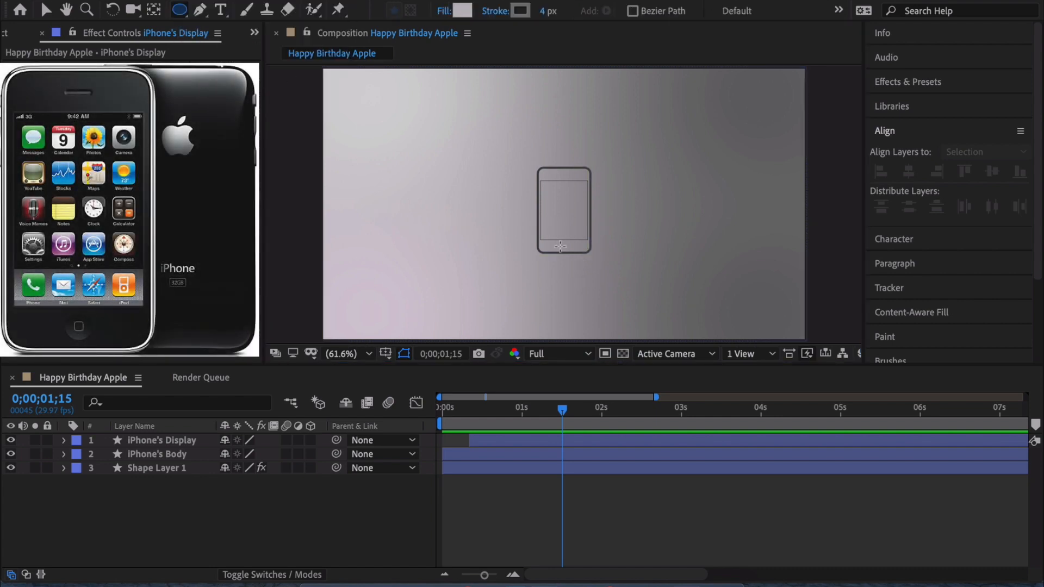
scroll(564, 243, up, 4)
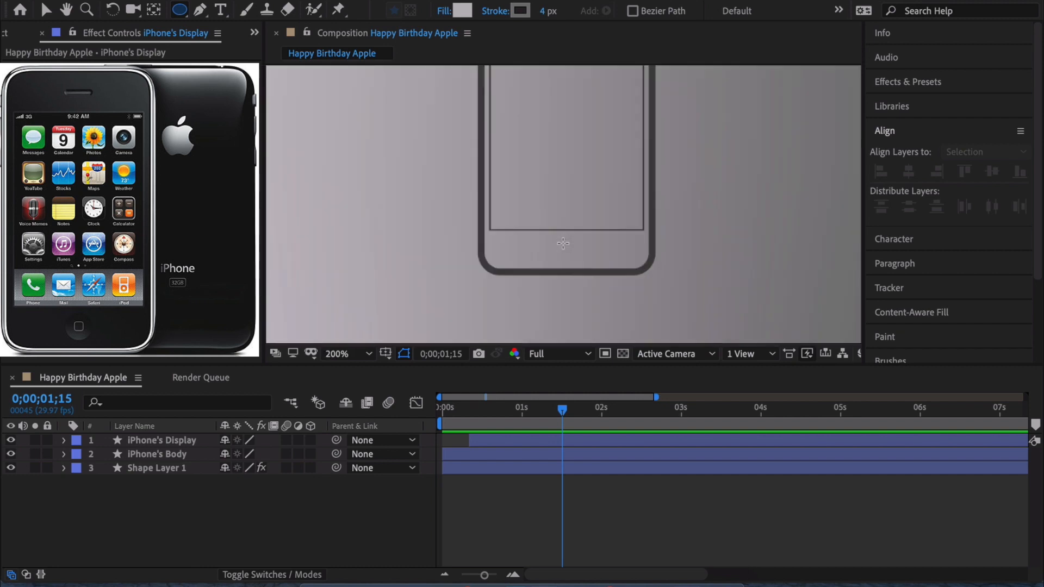
drag(553, 239, 581, 266)
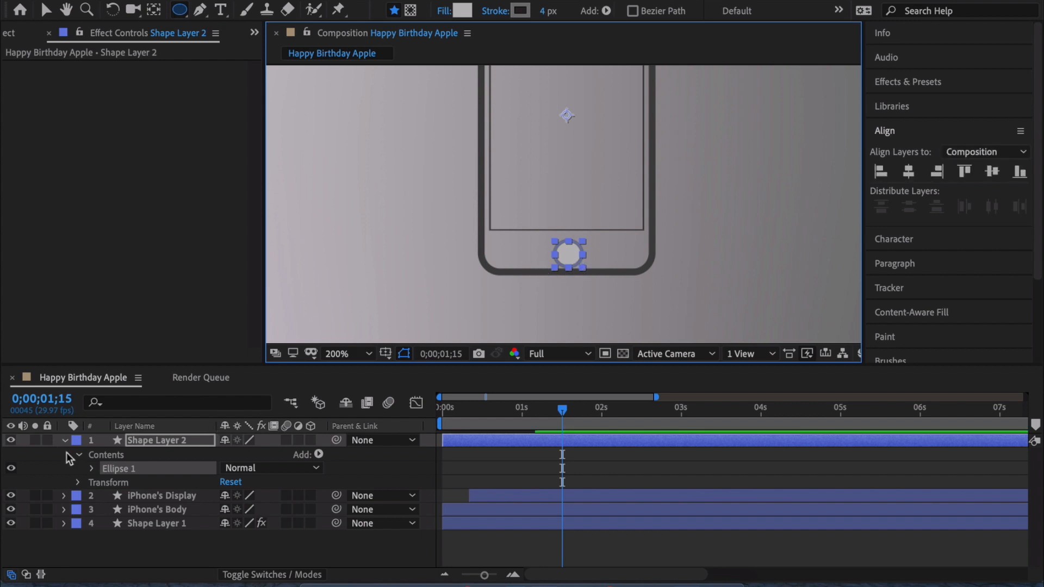
key(v)
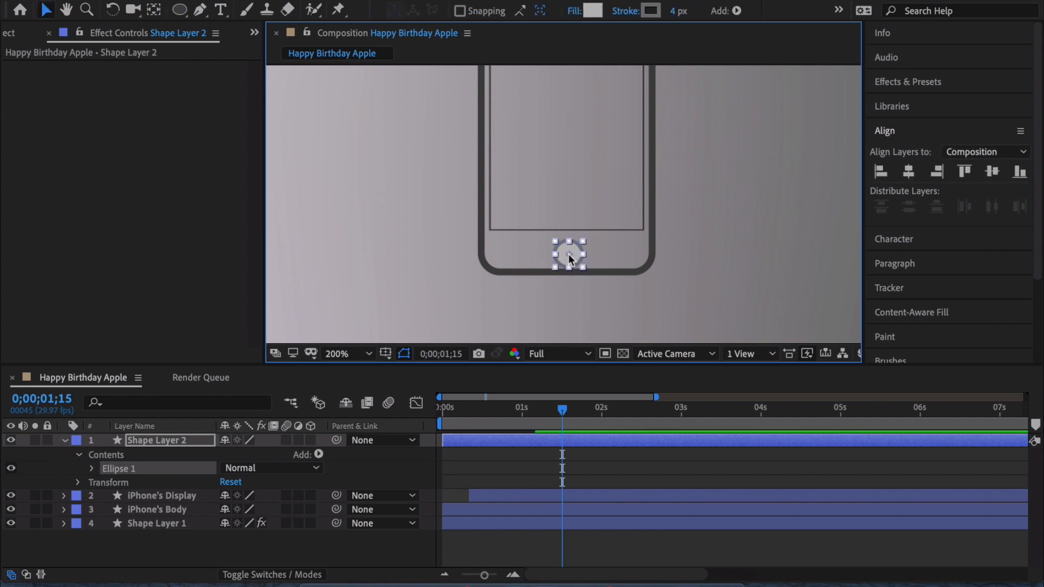
click(569, 258)
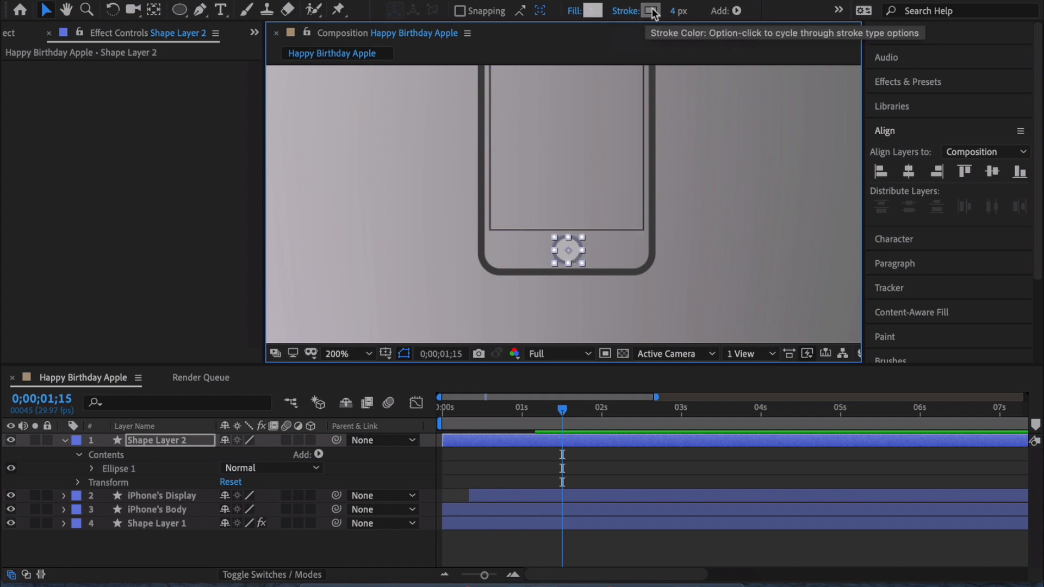
- Set the home button circle's stroke width to 0 px and fill color to 5E5E5E, and collapse its layer properties
drag(673, 10, 627, 22)
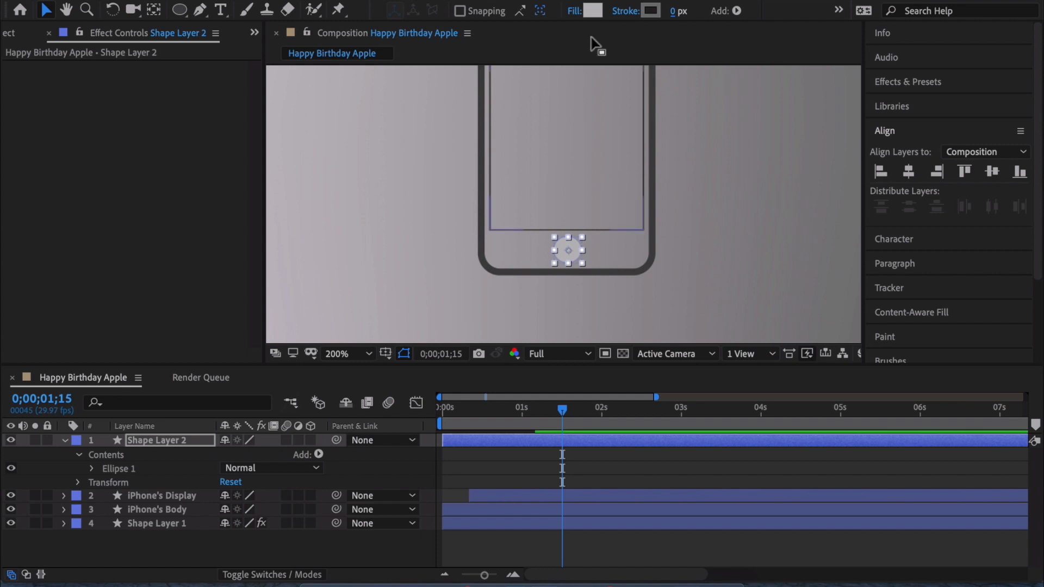
click(594, 11)
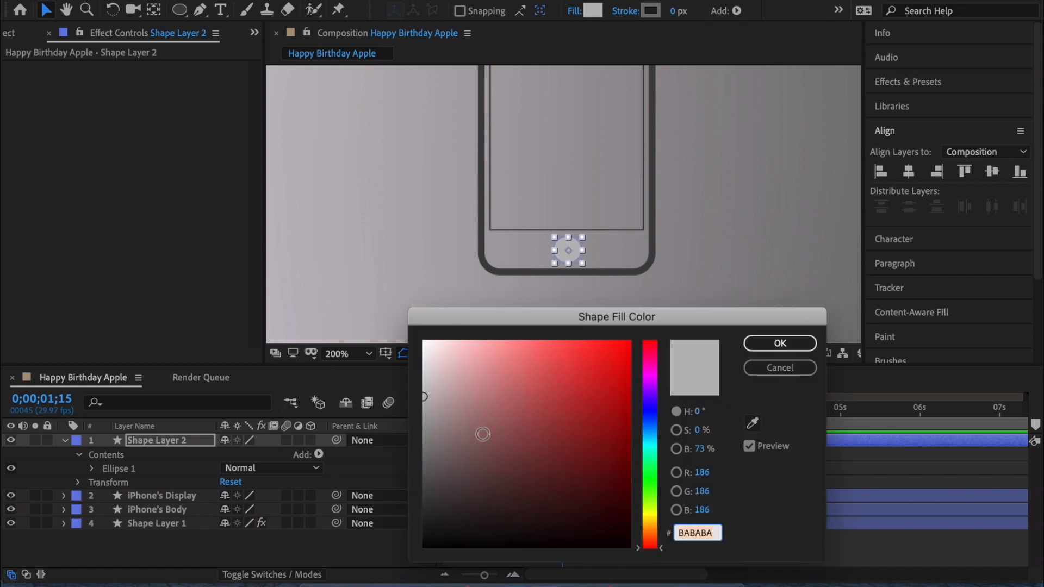
mouse_move(435, 457)
mouse_down()
mouse_move(424, 492)
mouse_move(398, 494)
mouse_move(387, 460)
mouse_move(385, 470)
mouse_up()
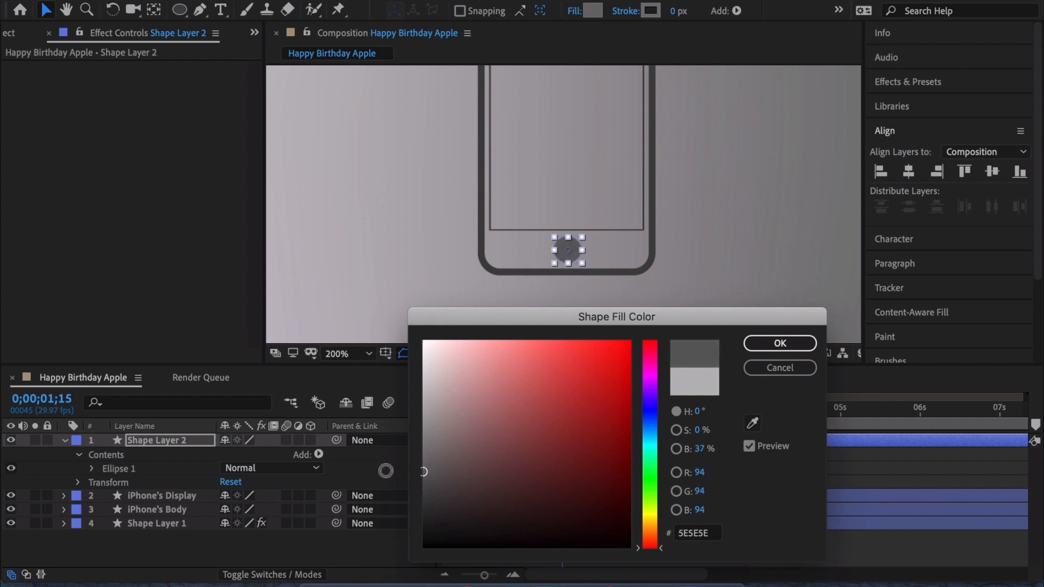
click(763, 343)
click(65, 440)
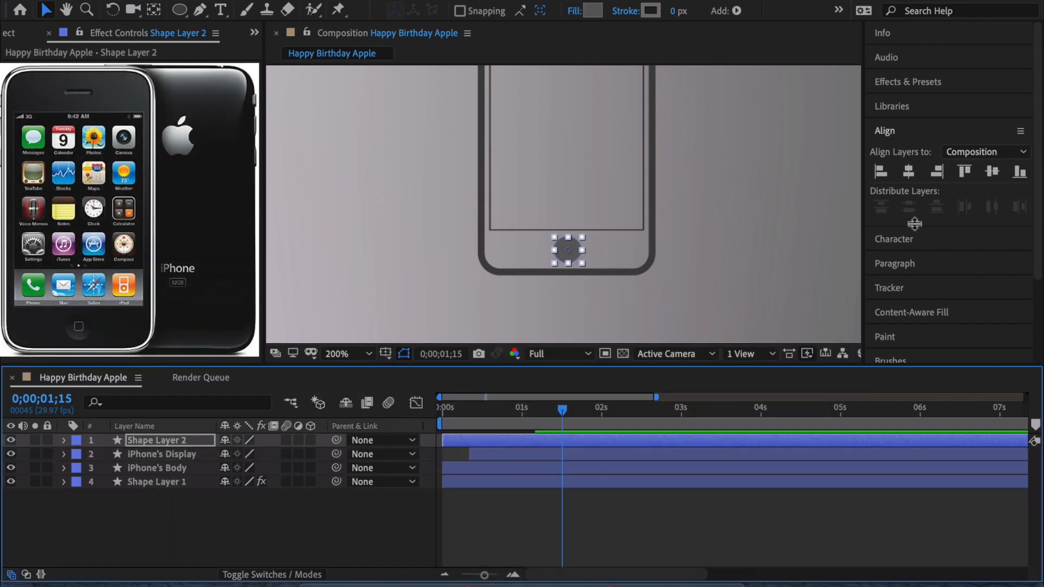
- Apply the Gradient Ramp effect to the home button circle
click(915, 82)
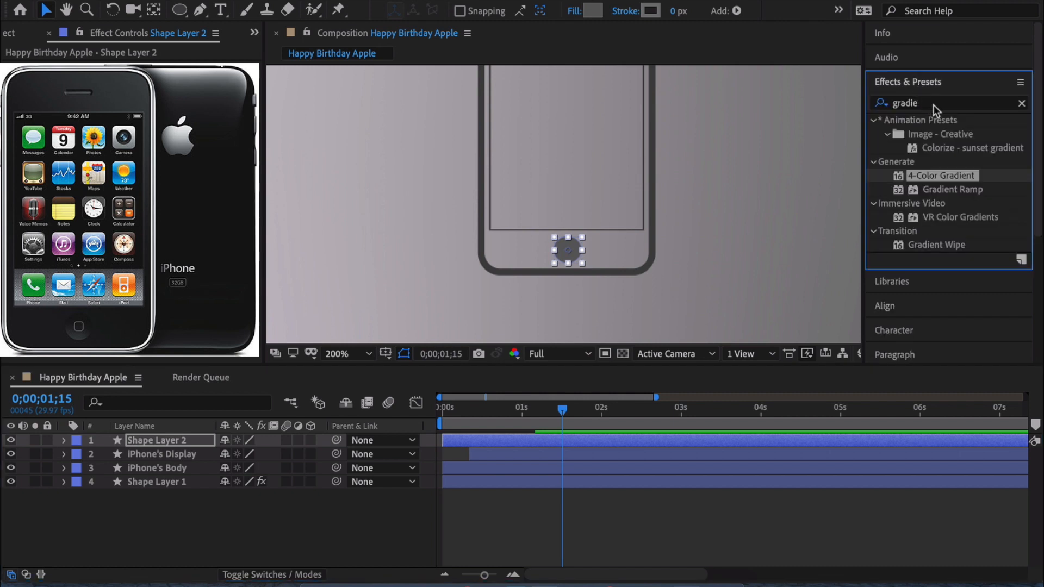
click(960, 188)
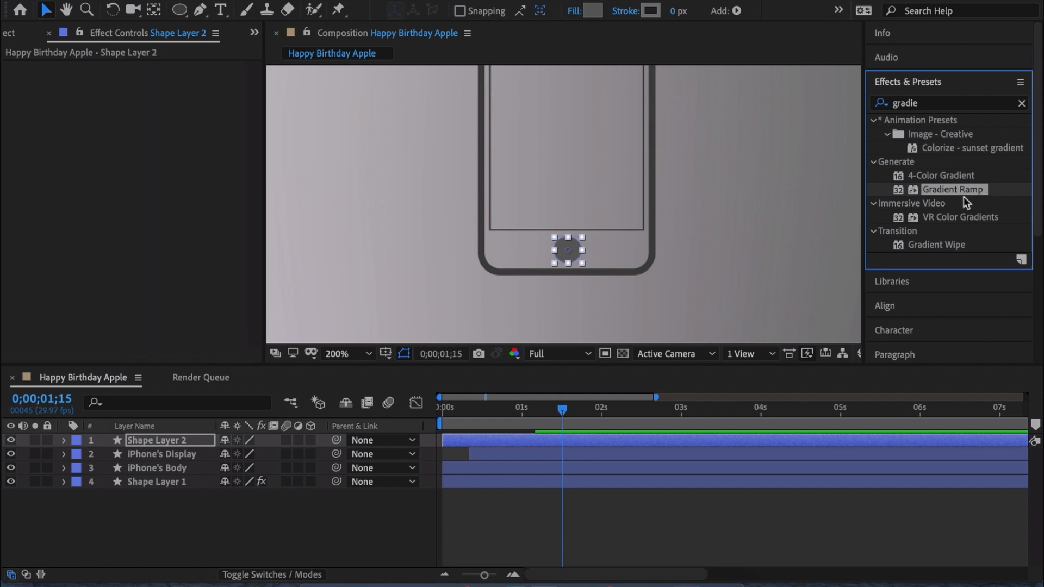
drag(807, 210, 573, 246)
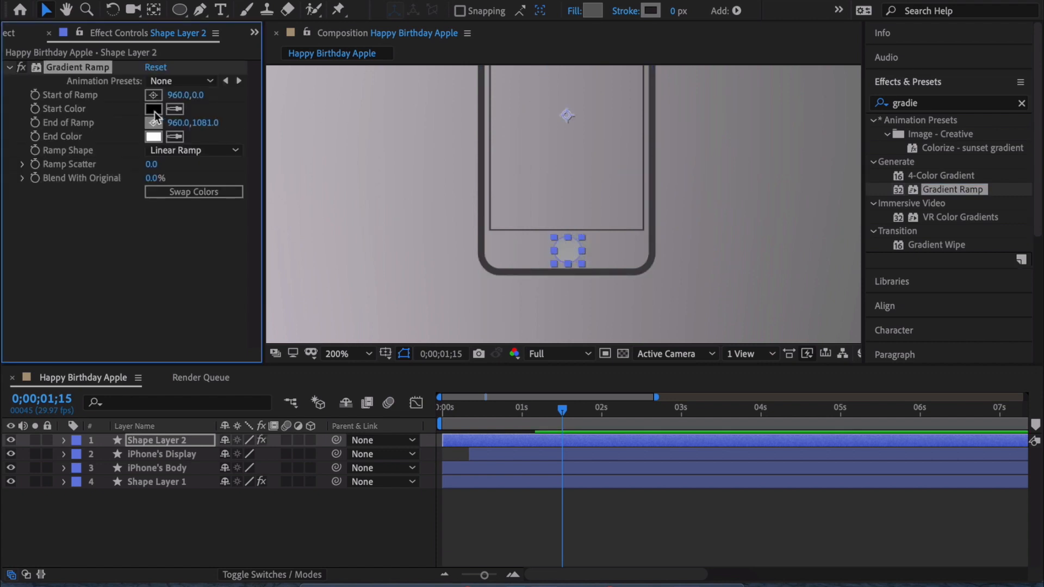
- Place the Gradient Ramp's start at 963.0, 704.4 and its end at 958.0, 713.4 within the home button circle
scroll(574, 249, up, 3)
key(space)
drag(588, 240, 586, 185)
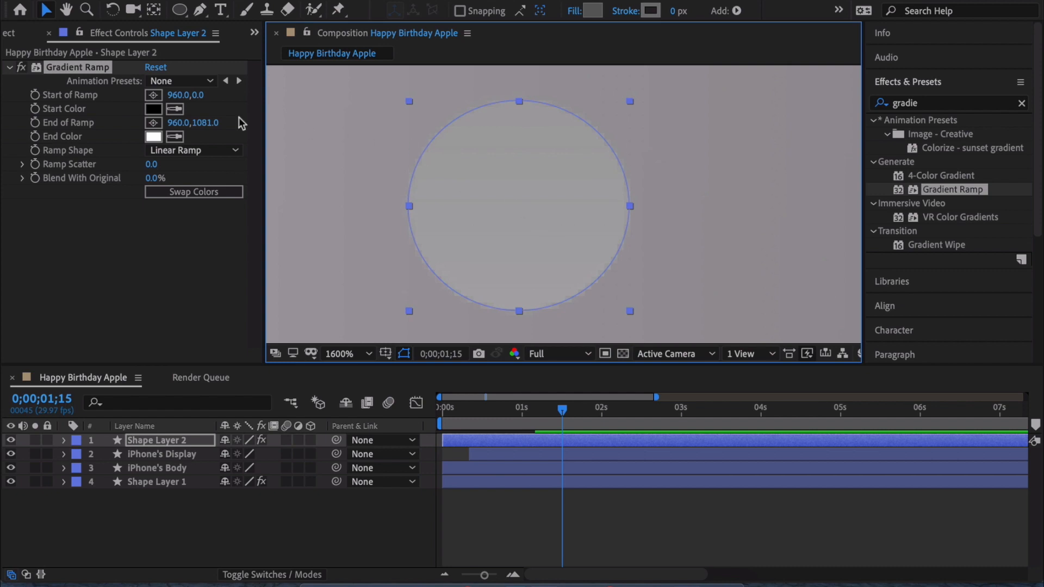
click(153, 95)
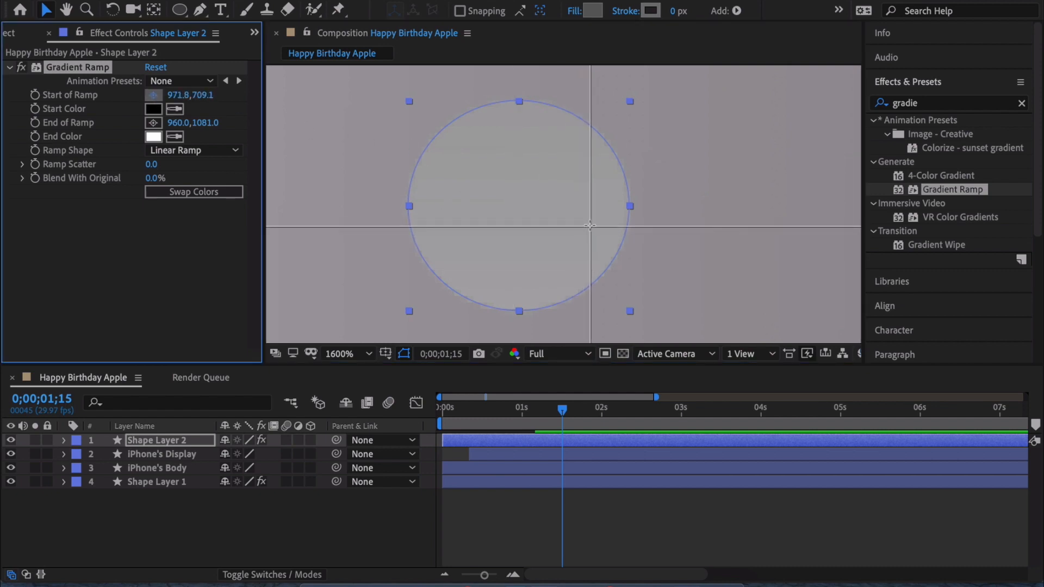
click(590, 225)
click(153, 122)
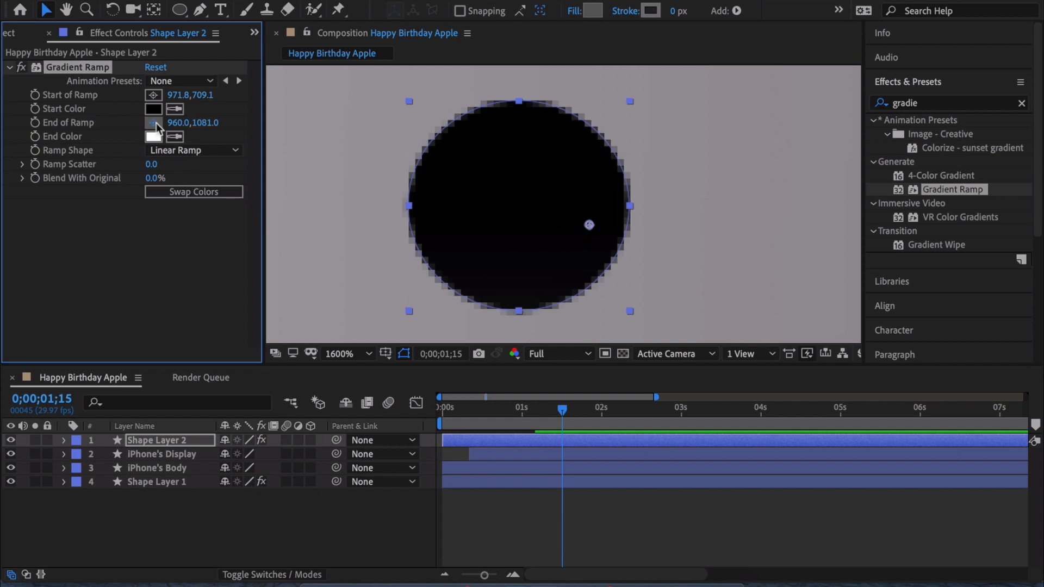
click(449, 195)
drag(449, 194, 500, 255)
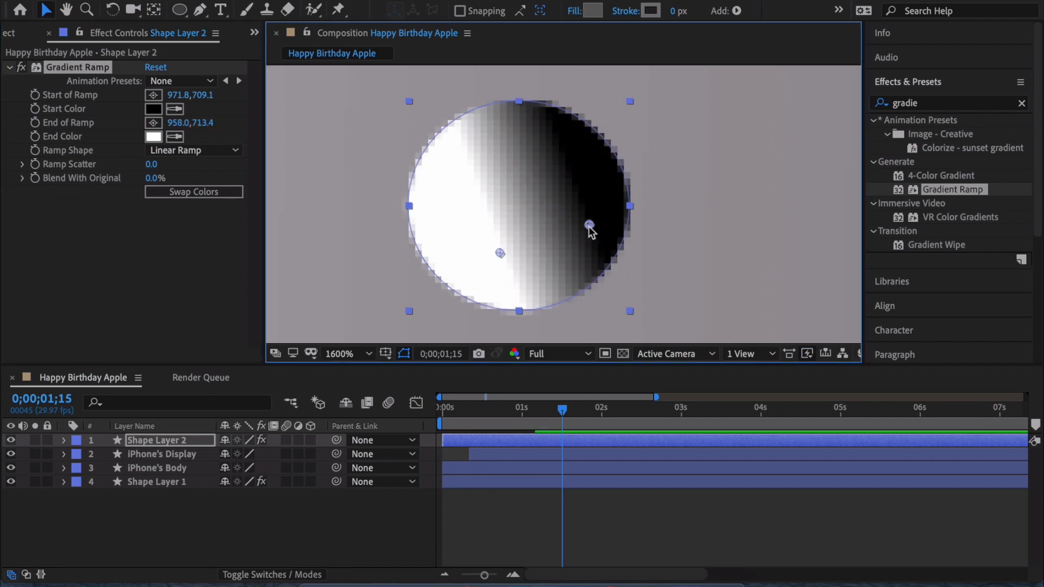
drag(589, 225, 532, 194)
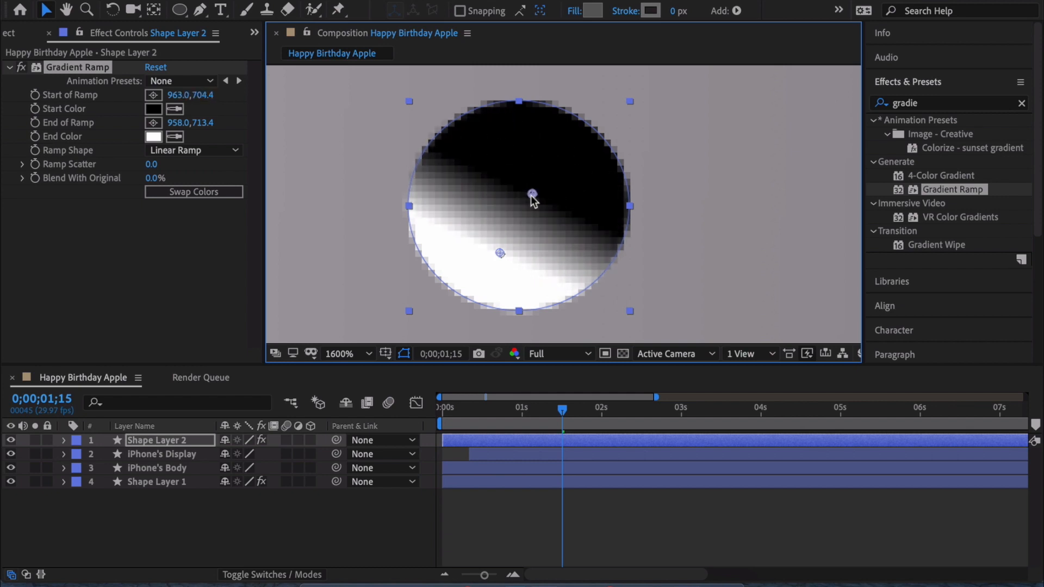
- Set the Gradient Ramp's start color to 525252 and move the ramp's end to about 954.4, 716.6
click(154, 109)
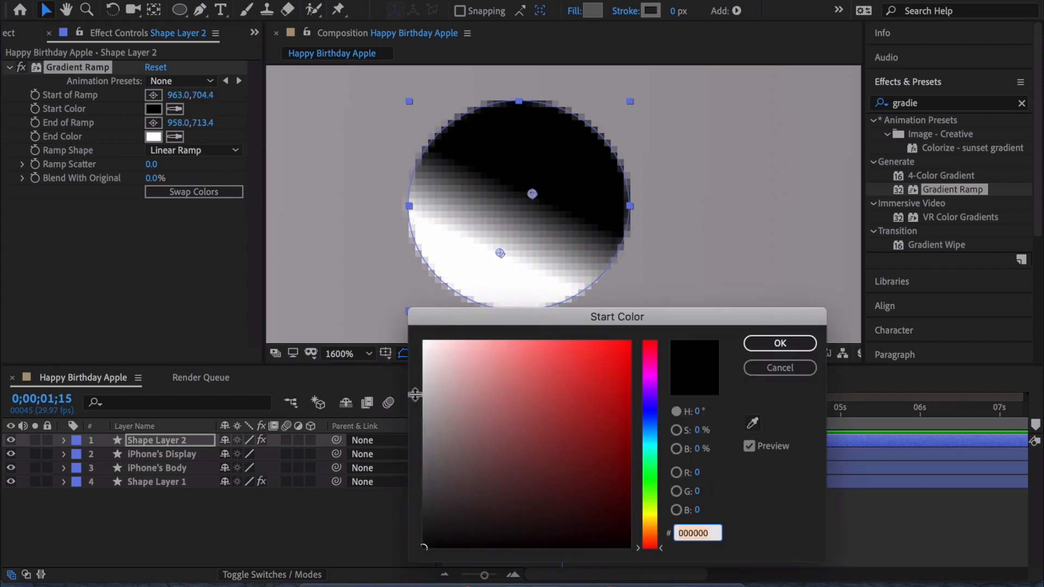
drag(442, 424, 408, 482)
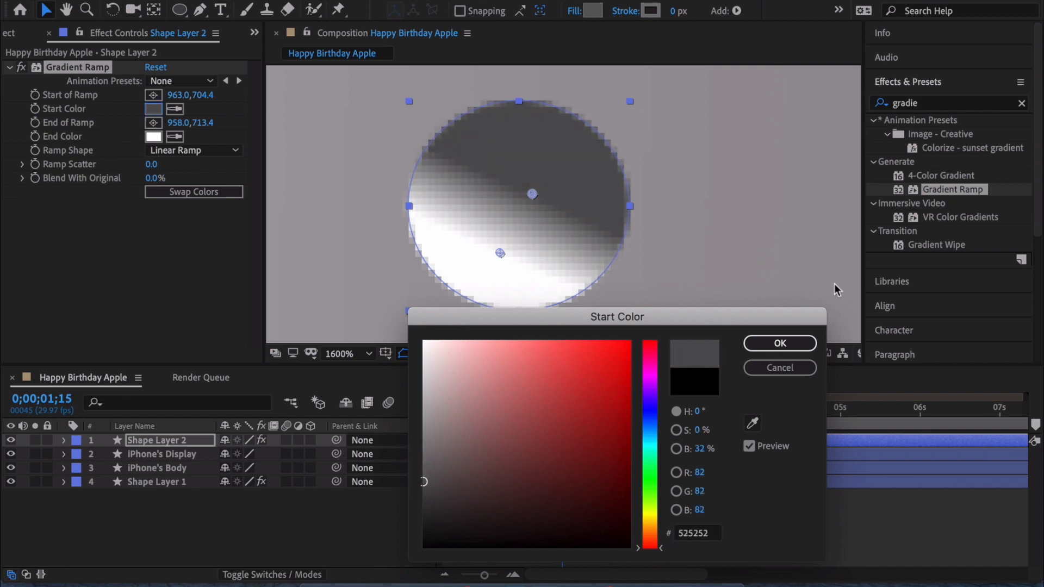
click(779, 343)
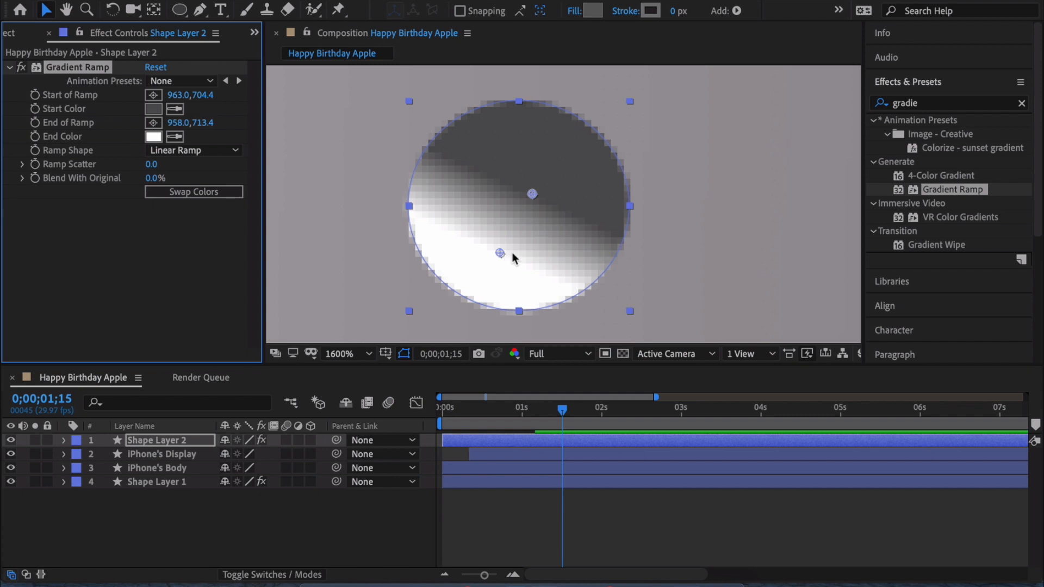
drag(500, 253, 475, 275)
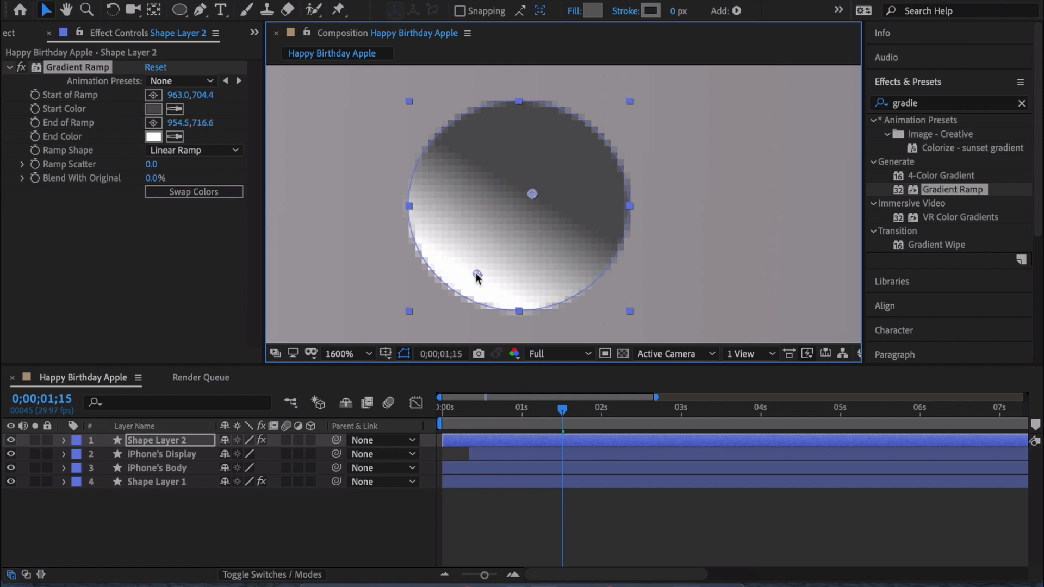
scroll(520, 265, down, 3)
click(662, 244)
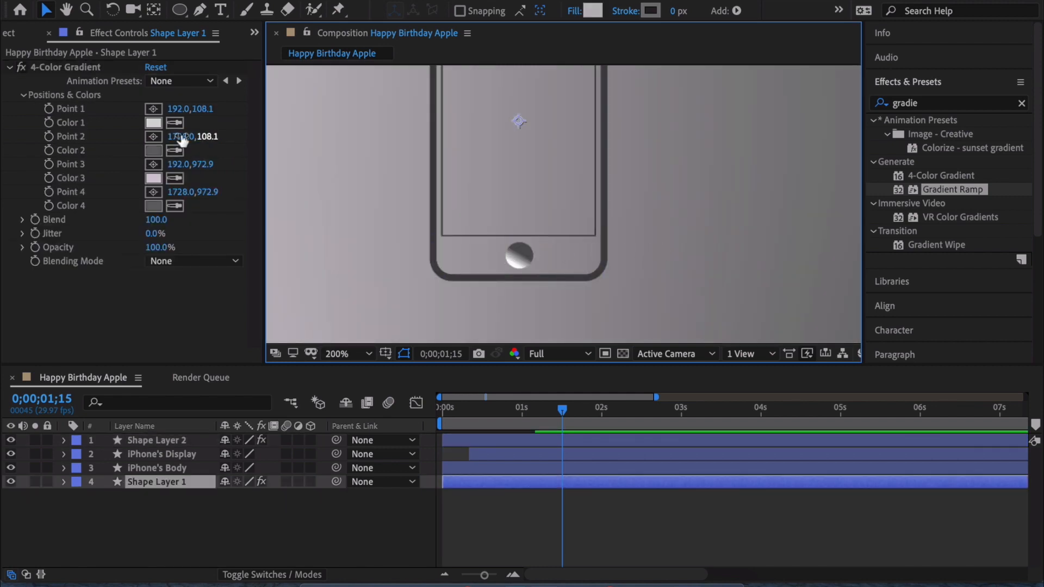
- Set Blend With Original to 26% in the home button layer's Gradient Ramp, and deselect that layer
click(167, 439)
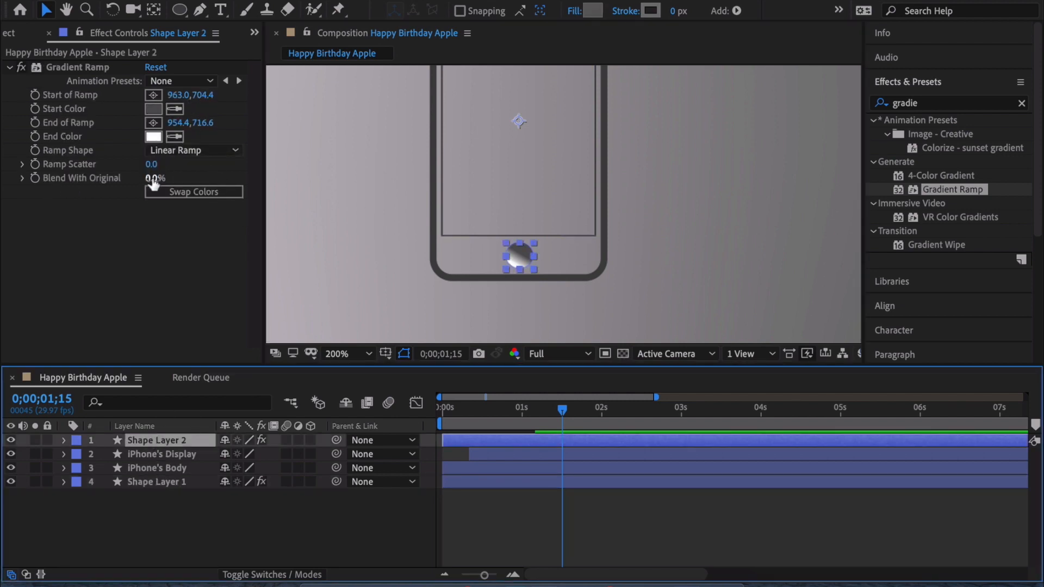
drag(150, 178, 170, 179)
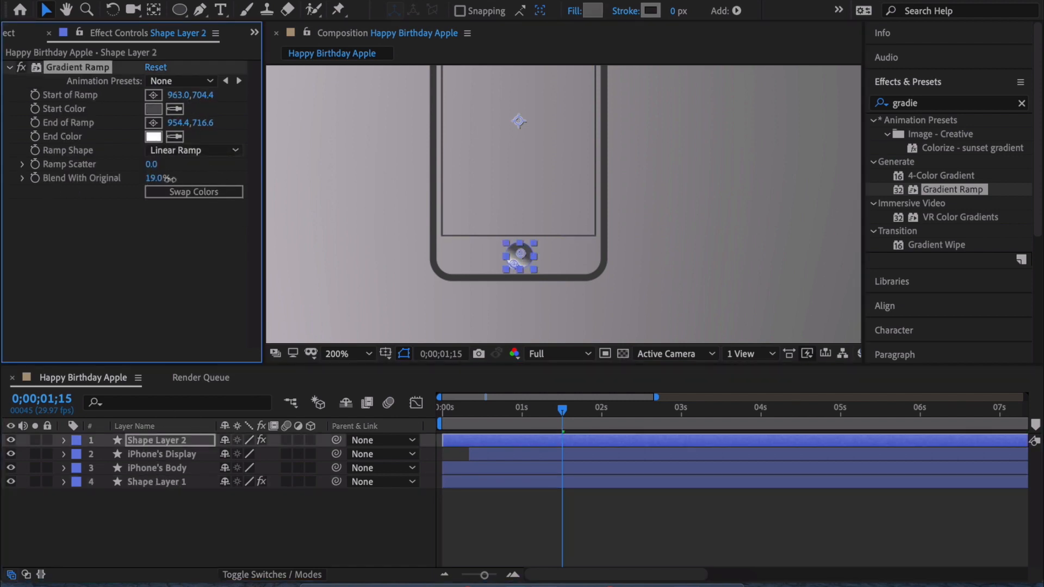
click(350, 278)
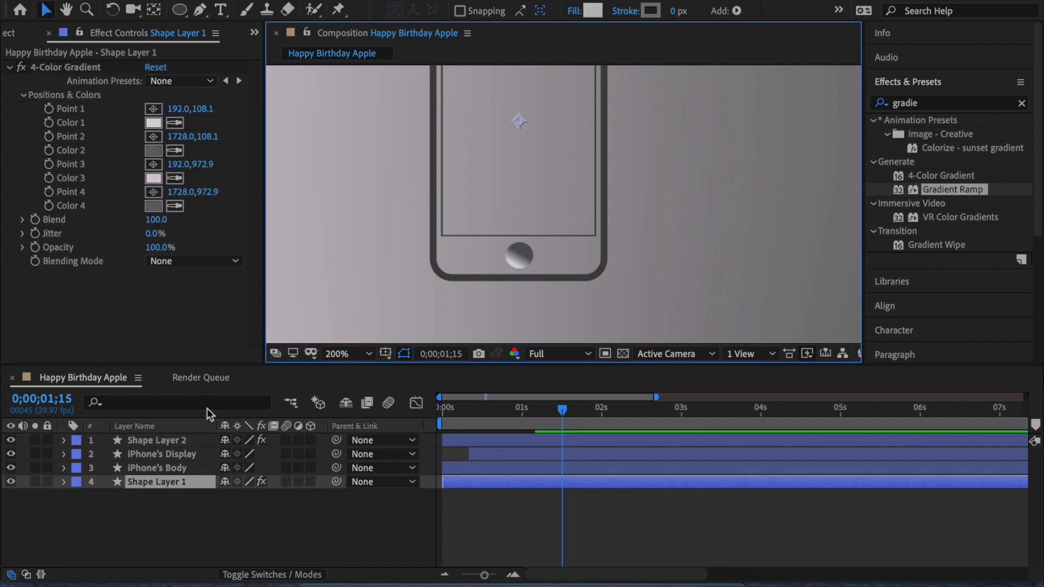
- Lighten the start color of the home button layer's Gradient Ramp to 787878
click(177, 441)
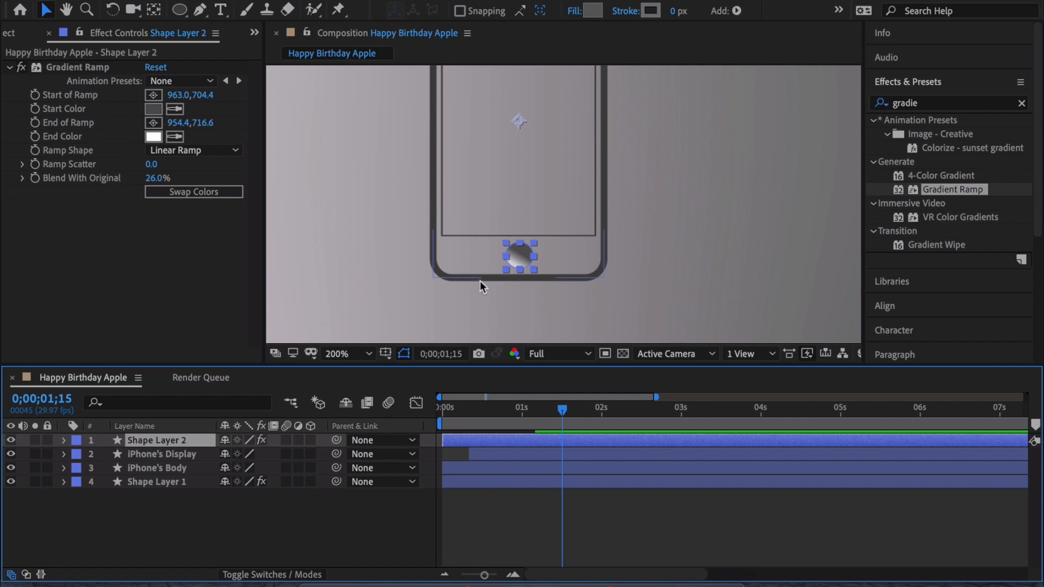
click(153, 109)
drag(427, 459, 419, 451)
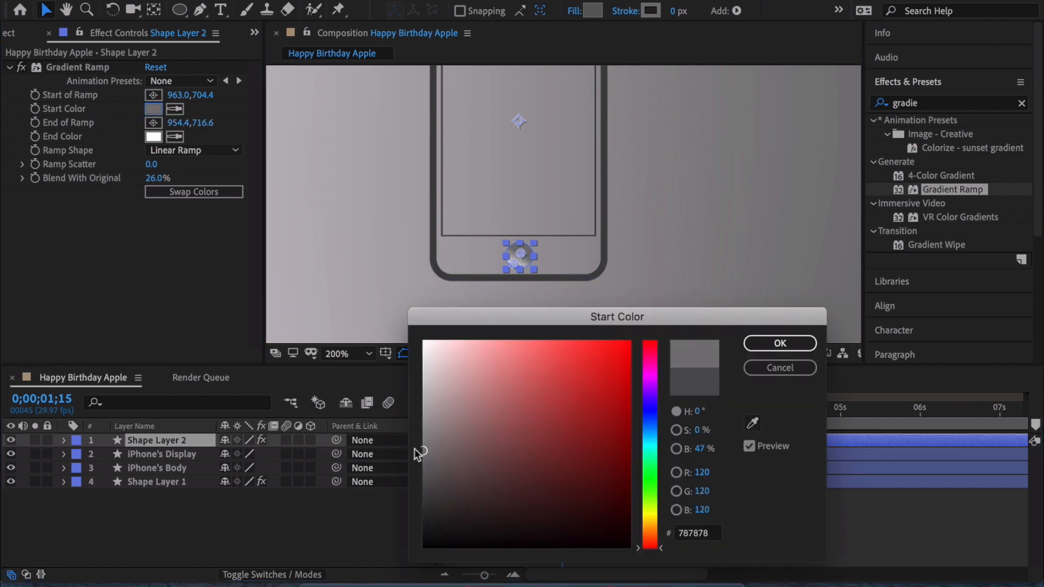
click(769, 344)
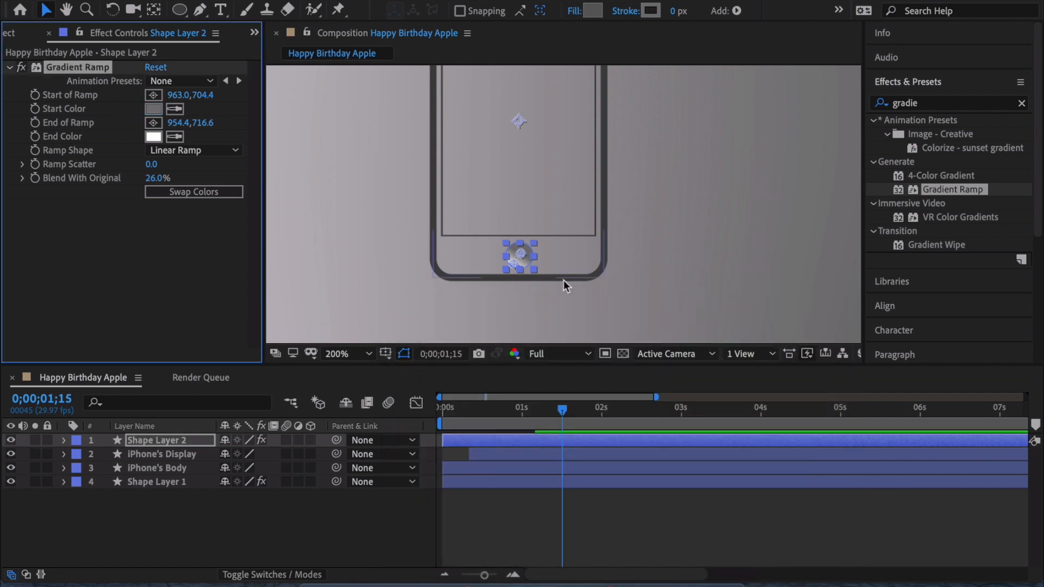
- Darken the end color of the home button layer's Gradient Ramp from white to a light gray
click(684, 266)
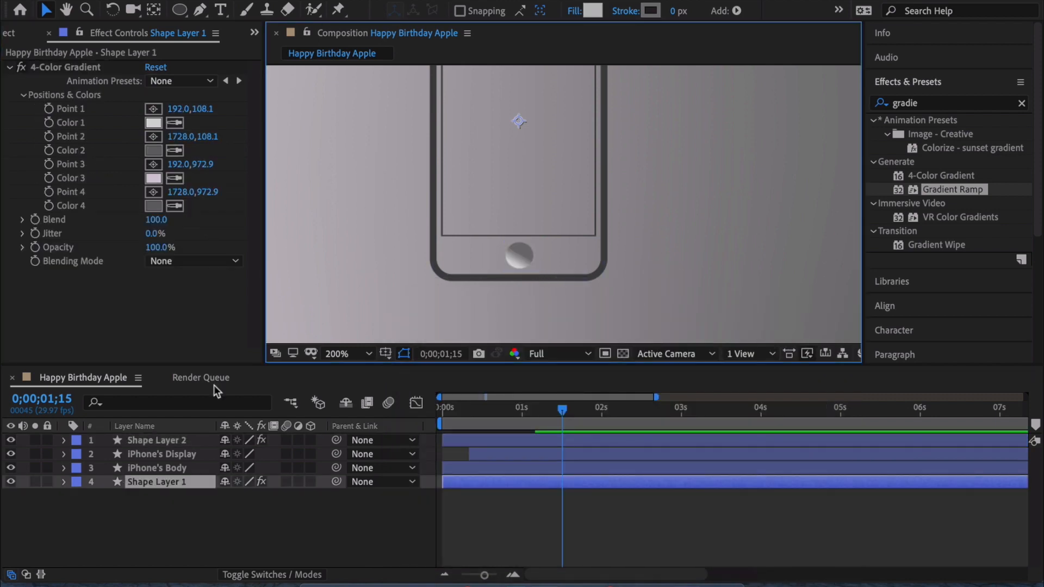
click(153, 440)
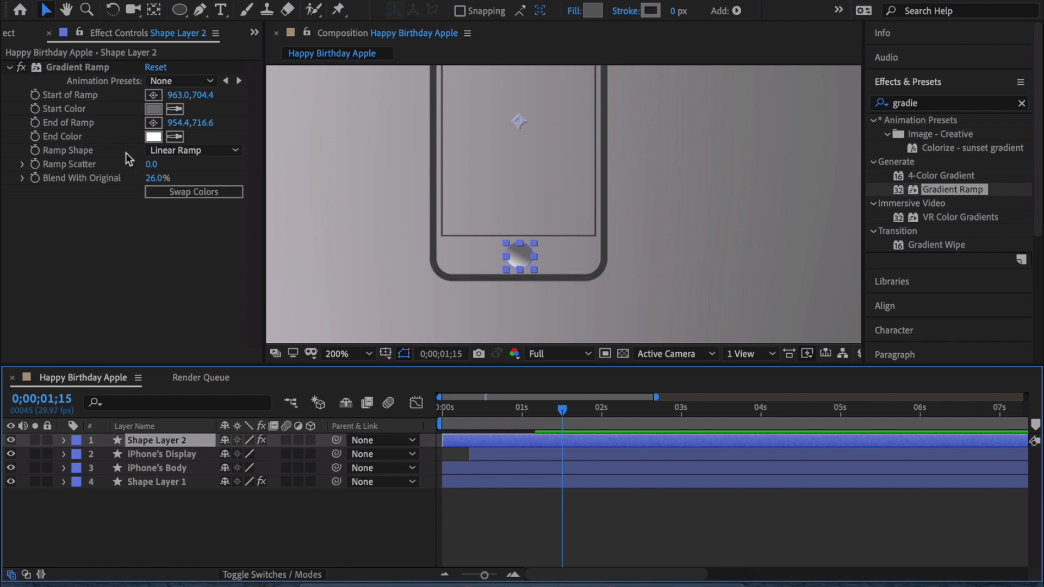
click(155, 136)
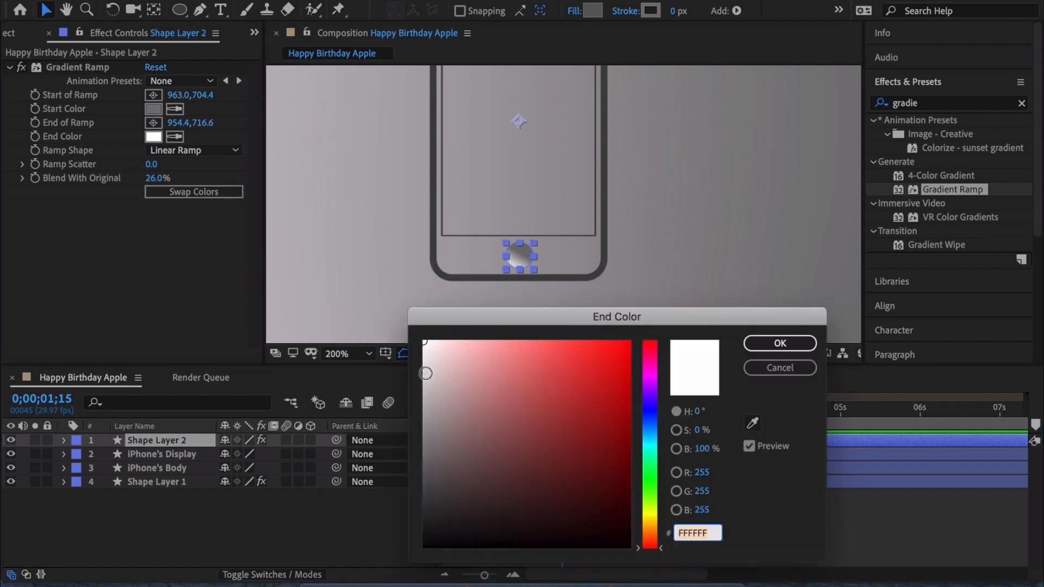
drag(426, 373, 413, 373)
click(780, 343)
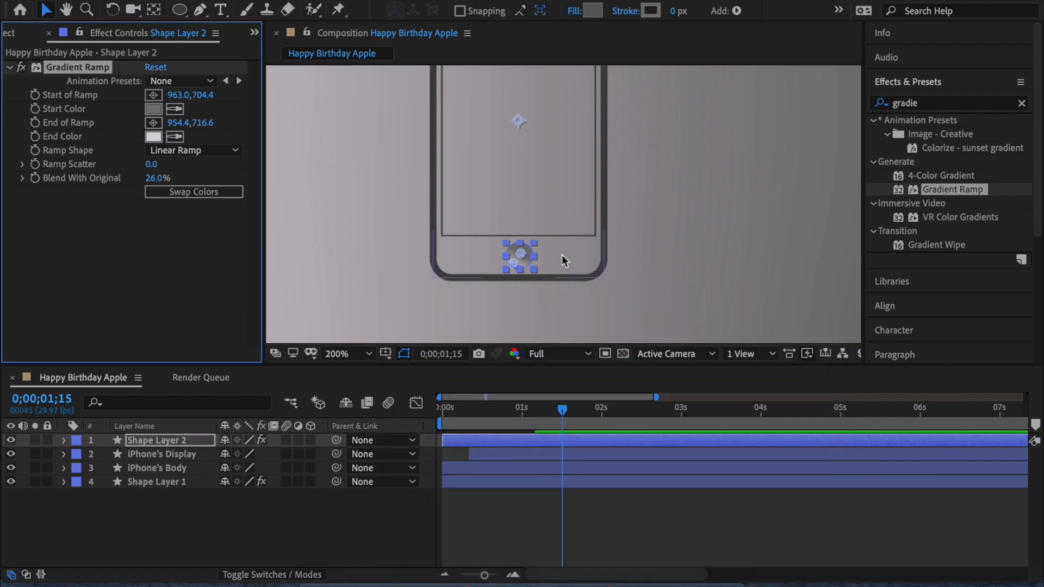
click(199, 262)
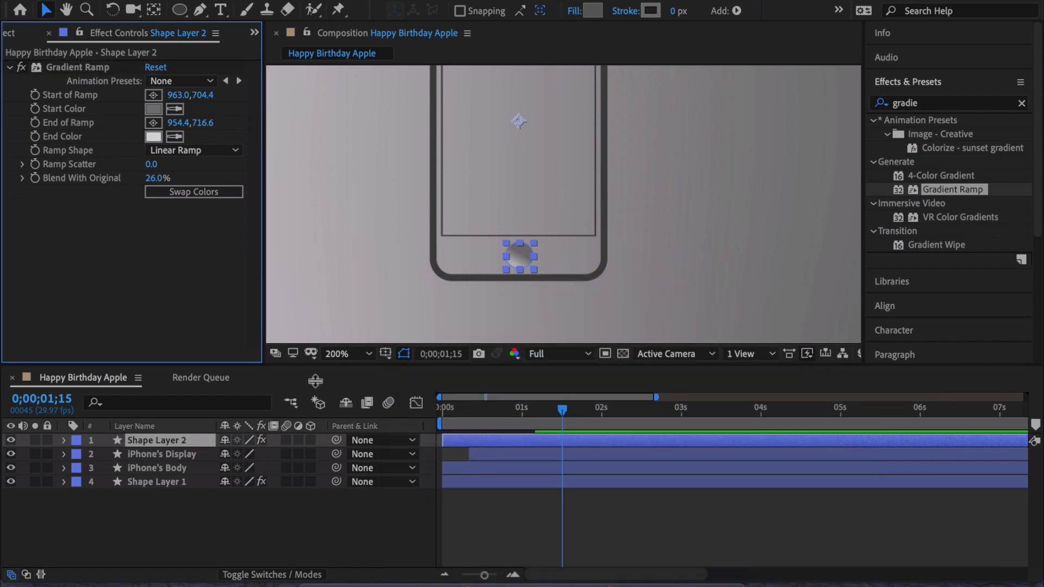
- Fit the composition in view, start the home button layer at 0;00;00;28, and rename it Home Button
click(349, 352)
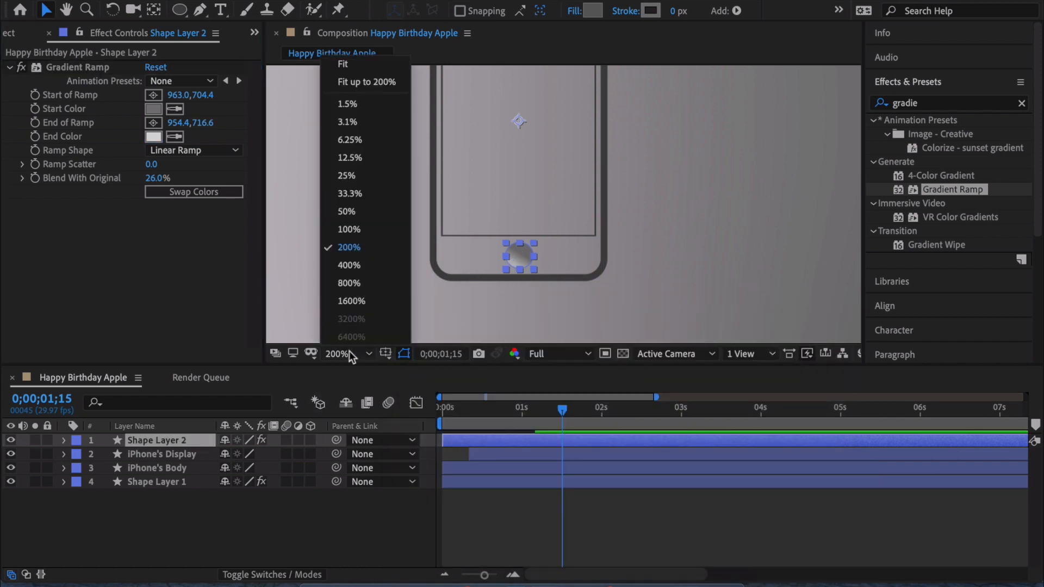
click(355, 69)
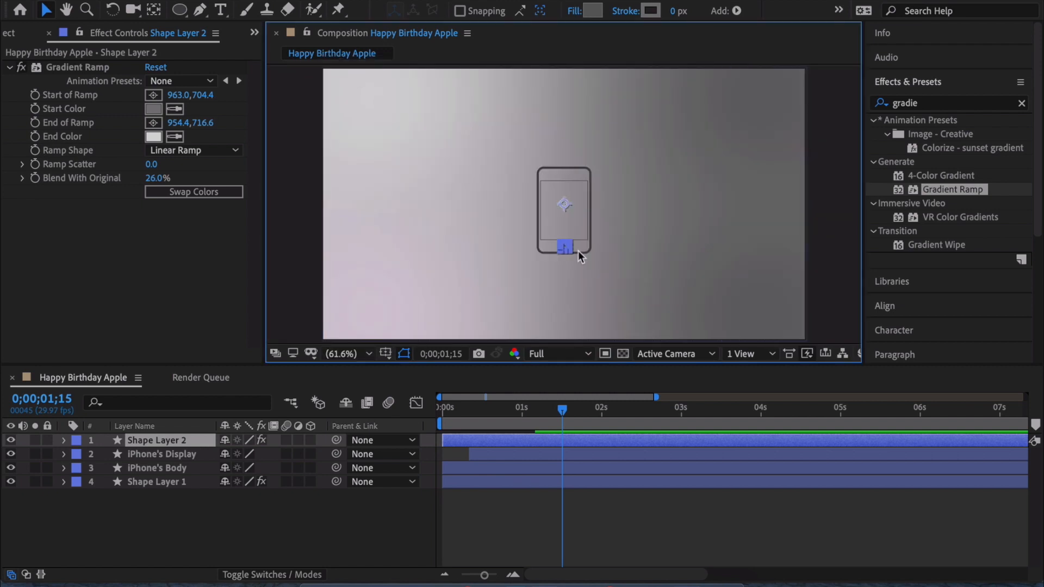
drag(444, 440, 517, 440)
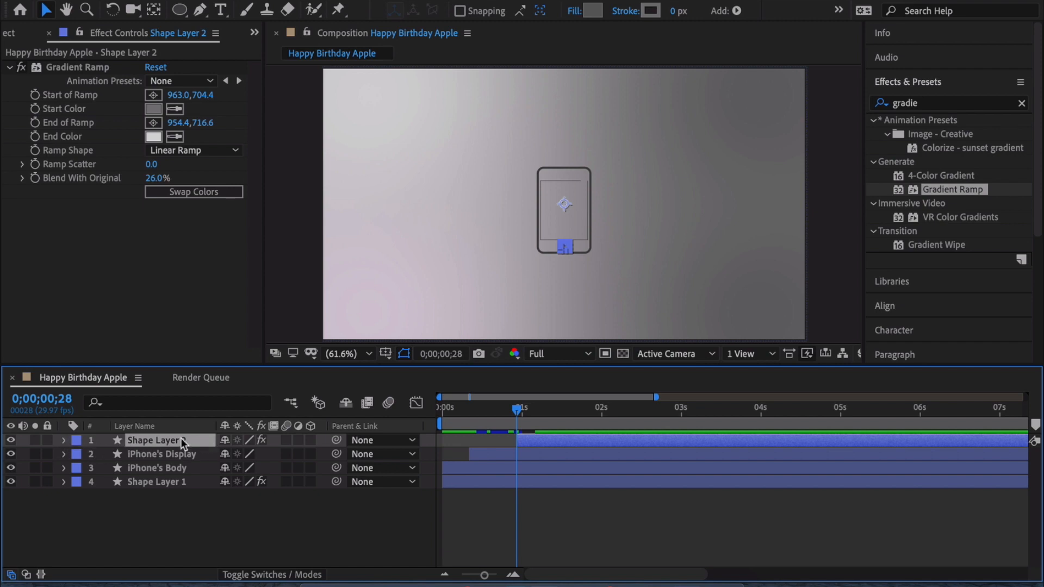
text(Home Butto)
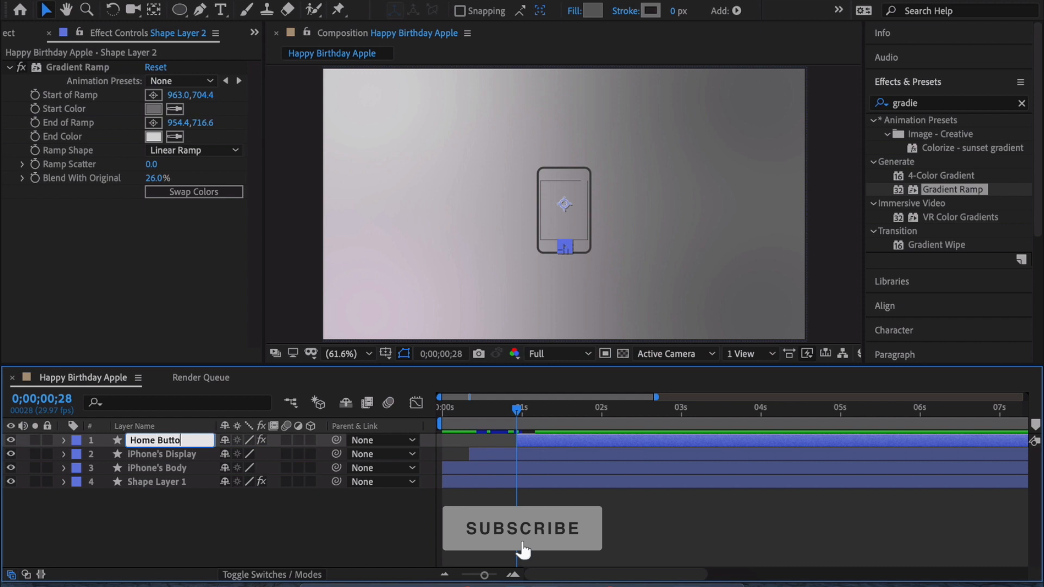
text(n)
key(Return)
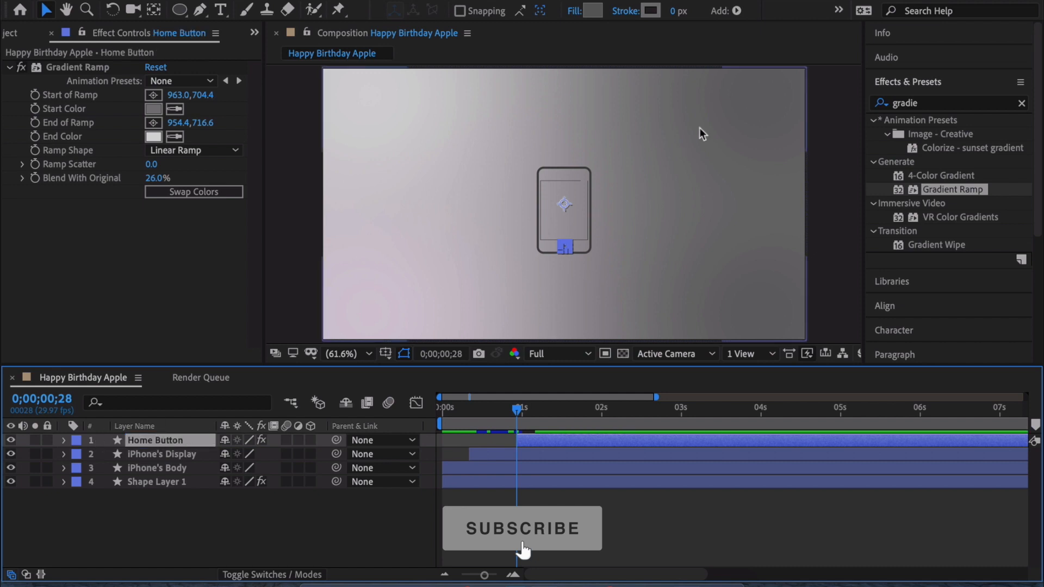
- Add Trim Paths to the Home Button layer and set its Start and End to 0%
click(735, 10)
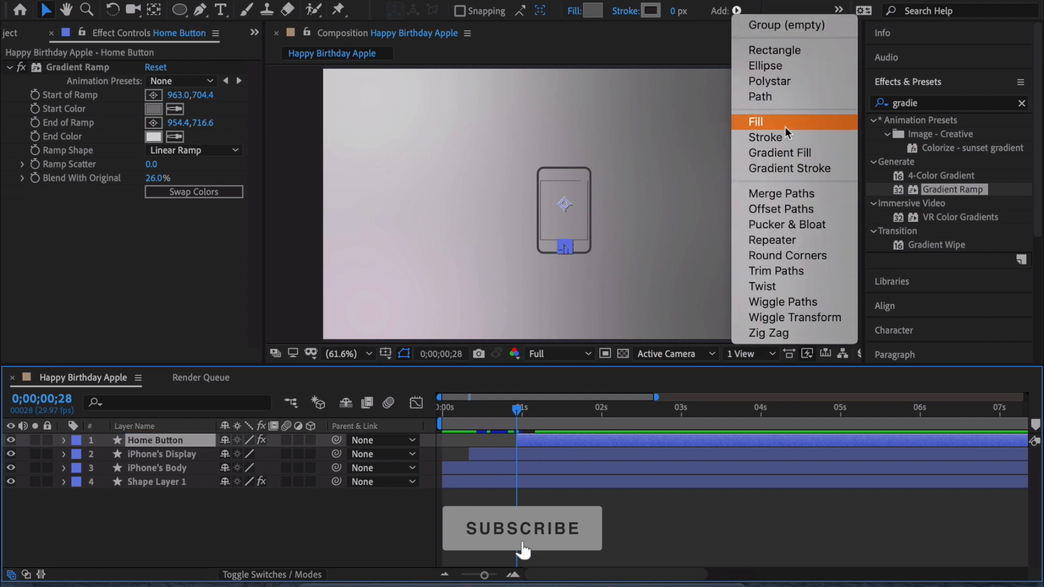
click(782, 271)
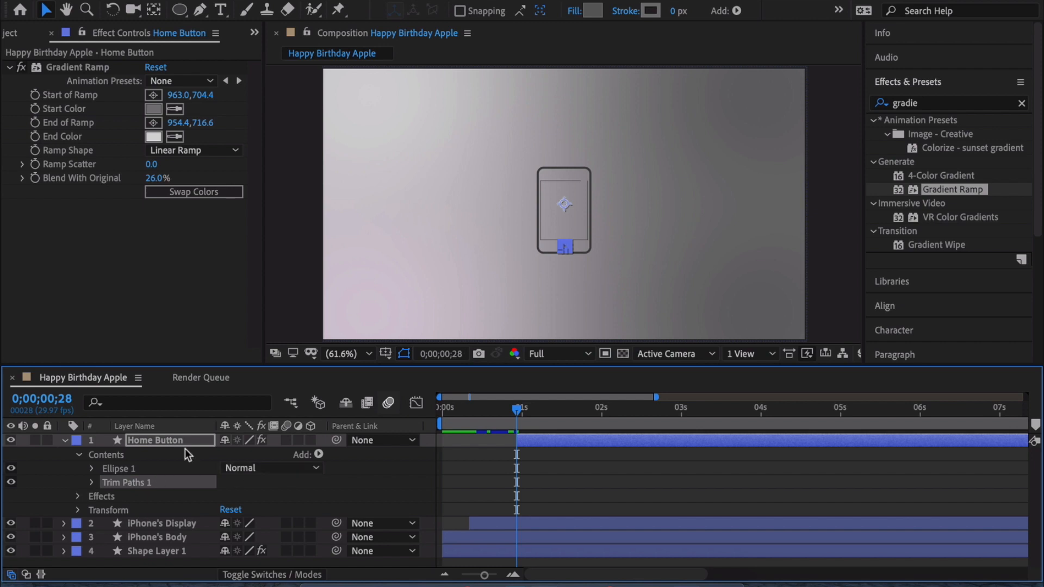
scroll(565, 250, up, 5)
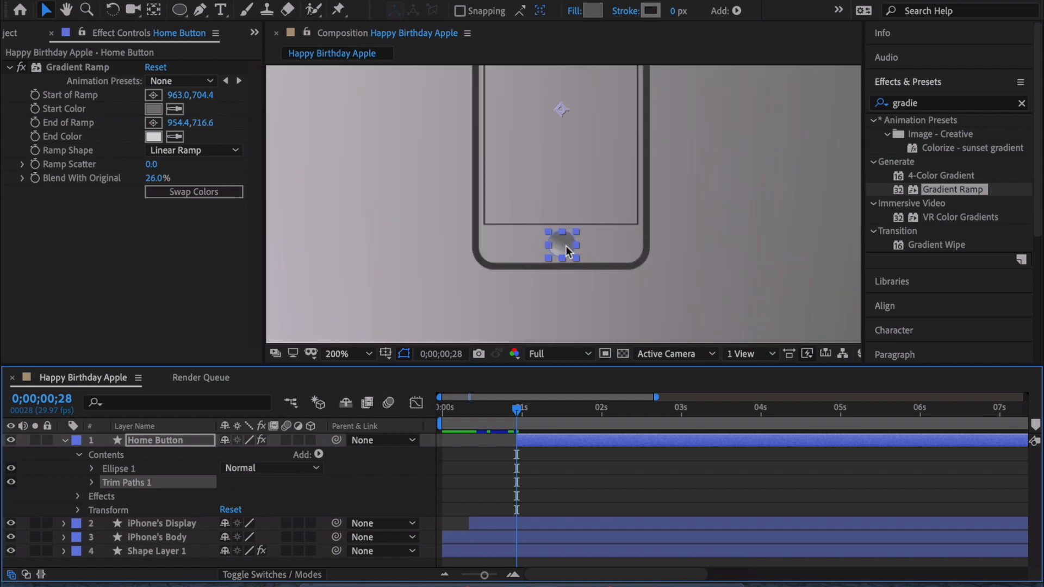
click(91, 483)
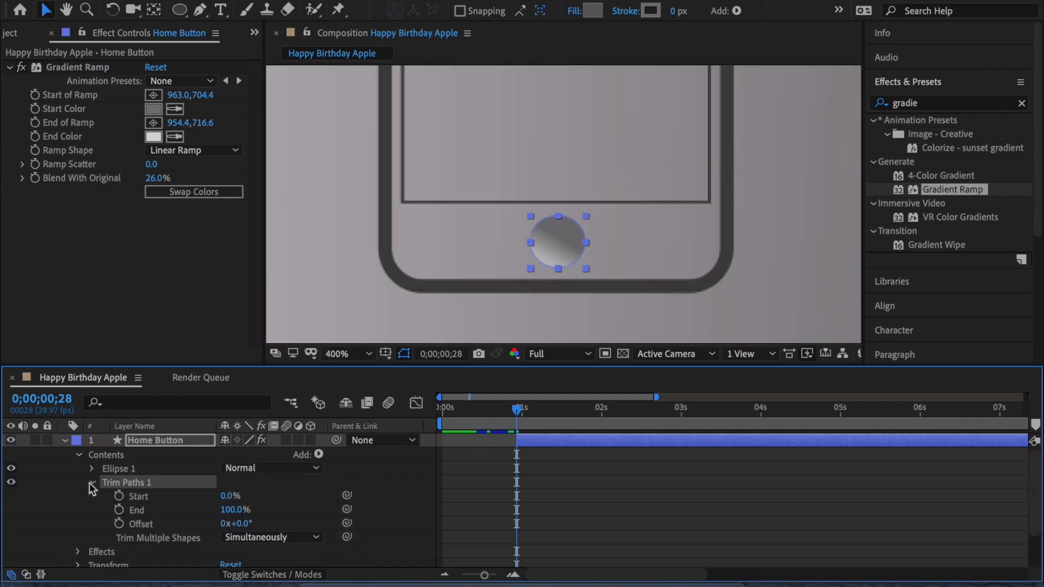
drag(229, 495, 161, 501)
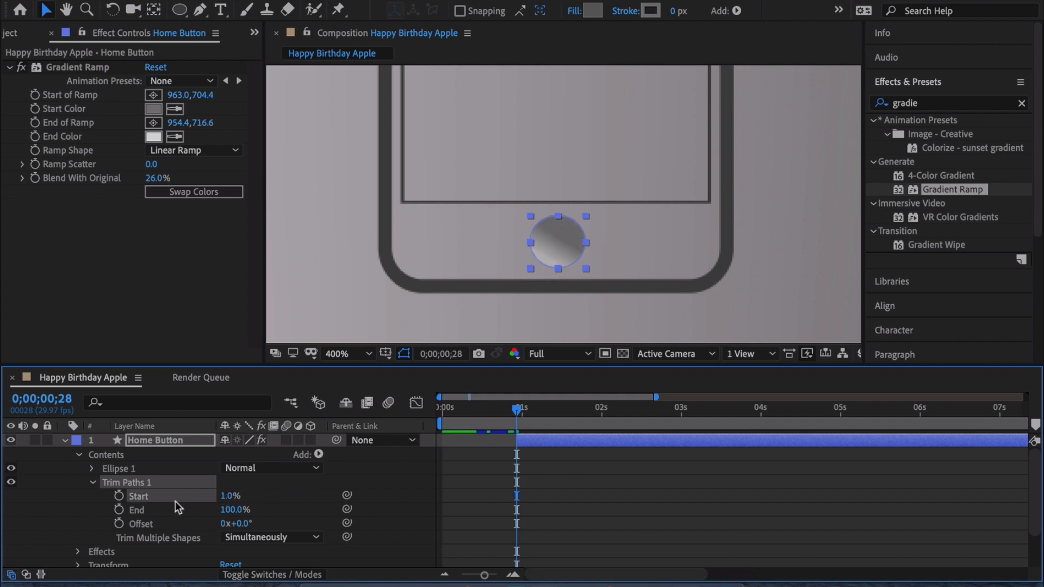
drag(242, 514, 210, 514)
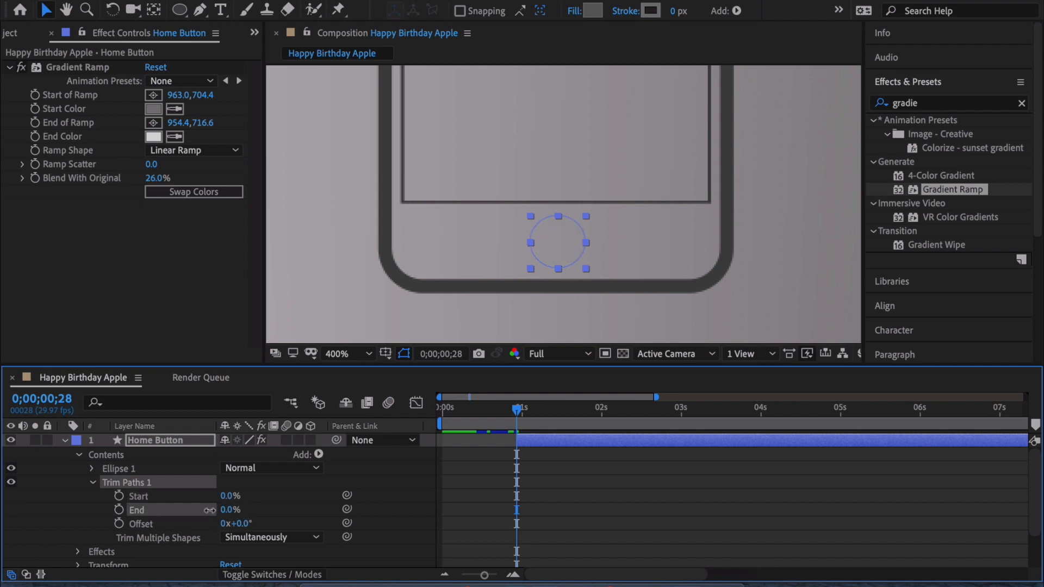
- Keyframe the Home Button's Trim Paths End at 0% at 0;00;00;28 and 100% at 0;00;01;14, and preview the animation
click(119, 509)
drag(518, 414, 561, 415)
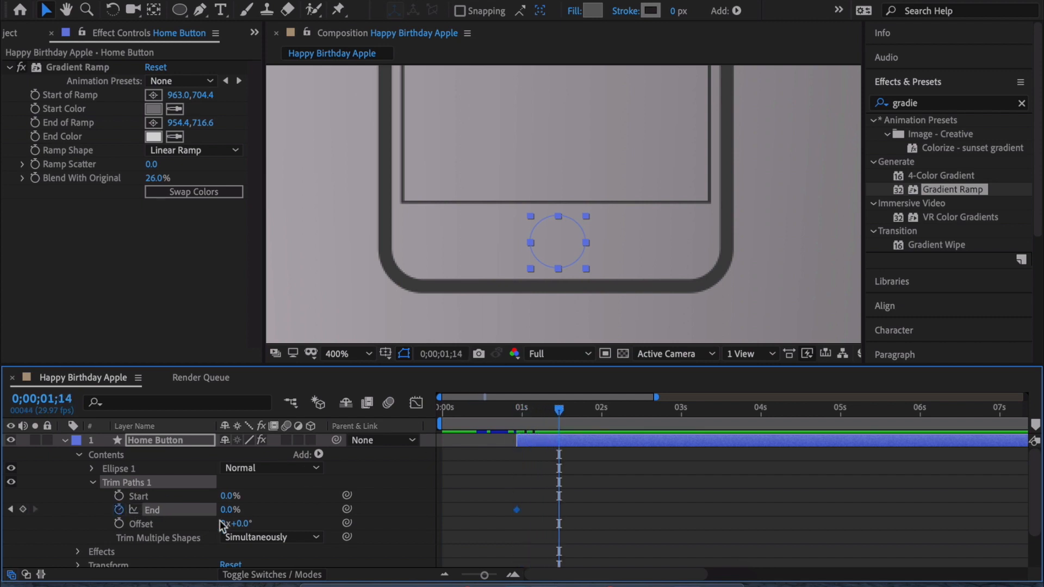
drag(234, 512, 395, 526)
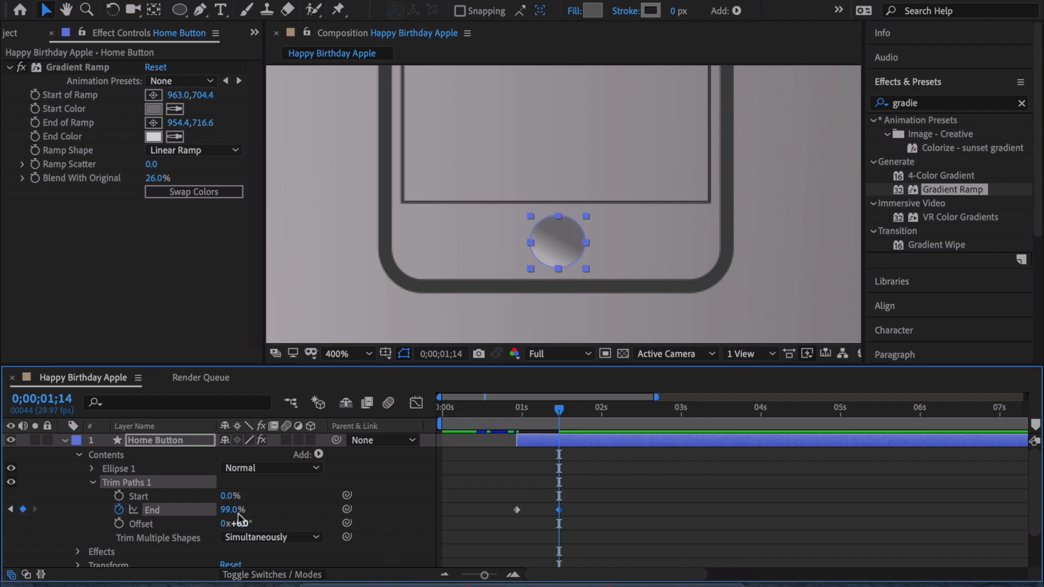
drag(239, 518, 270, 514)
drag(559, 415, 477, 414)
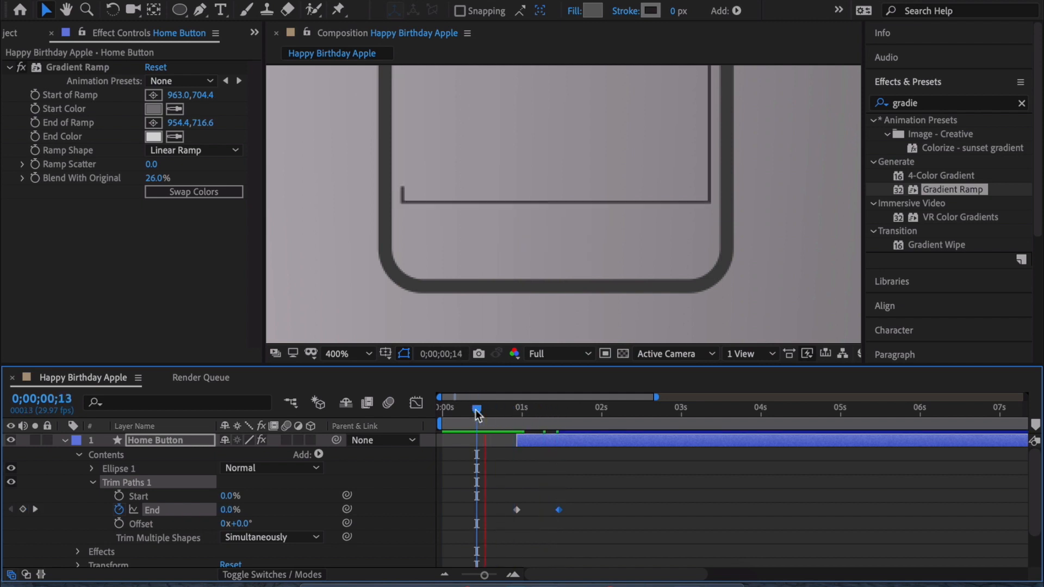
key(space)
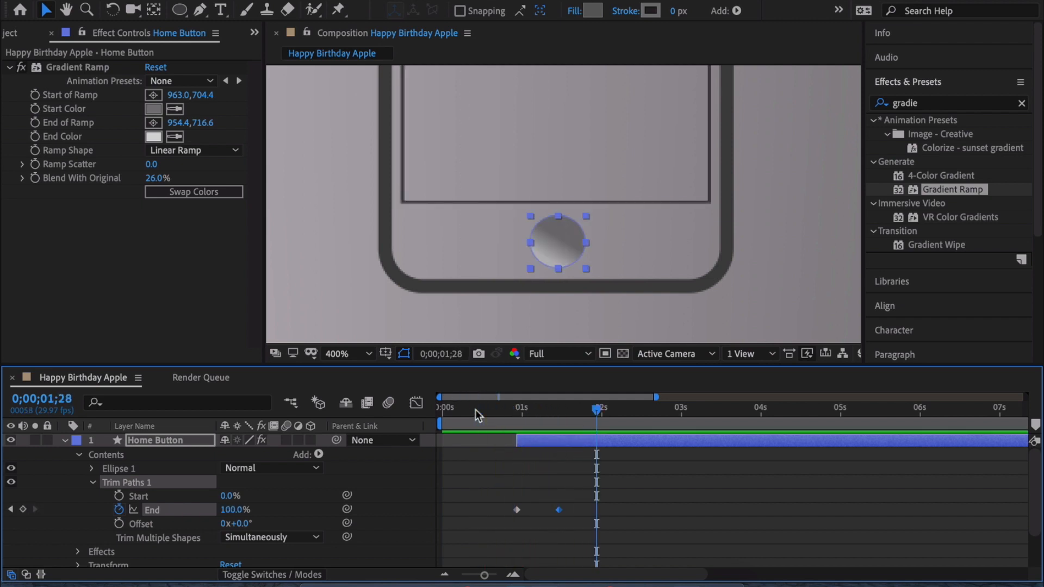
click(66, 440)
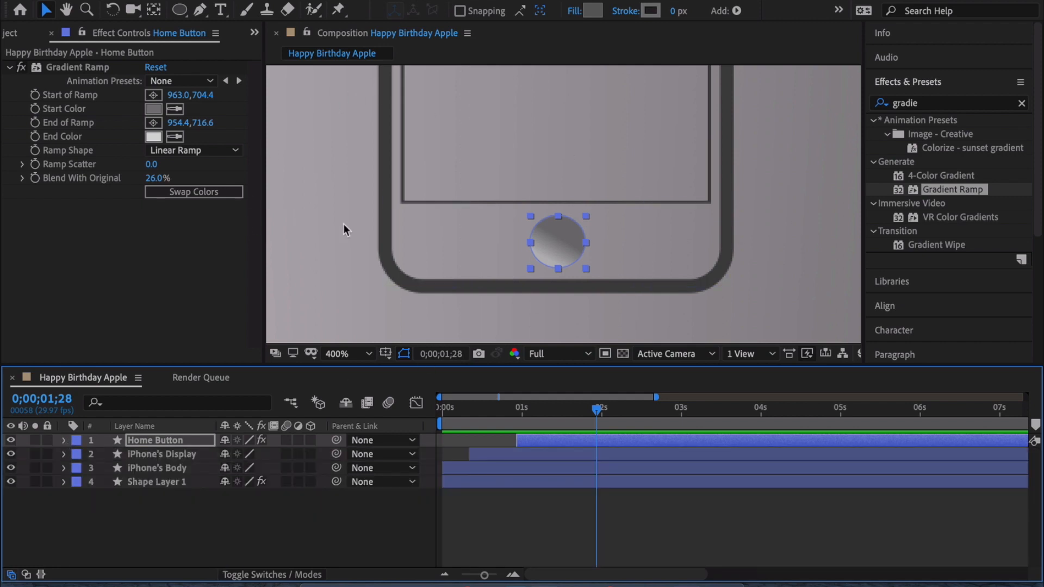
- Draw a rounded rectangle of about 17.7 by 19.4 inside the home button circle on a new shape layer
click(361, 354)
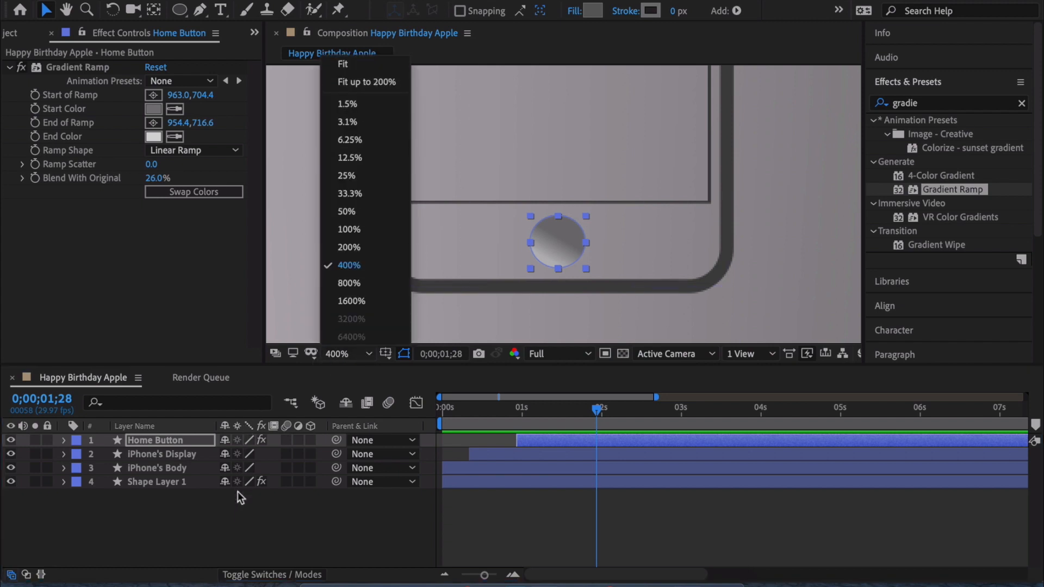
click(234, 509)
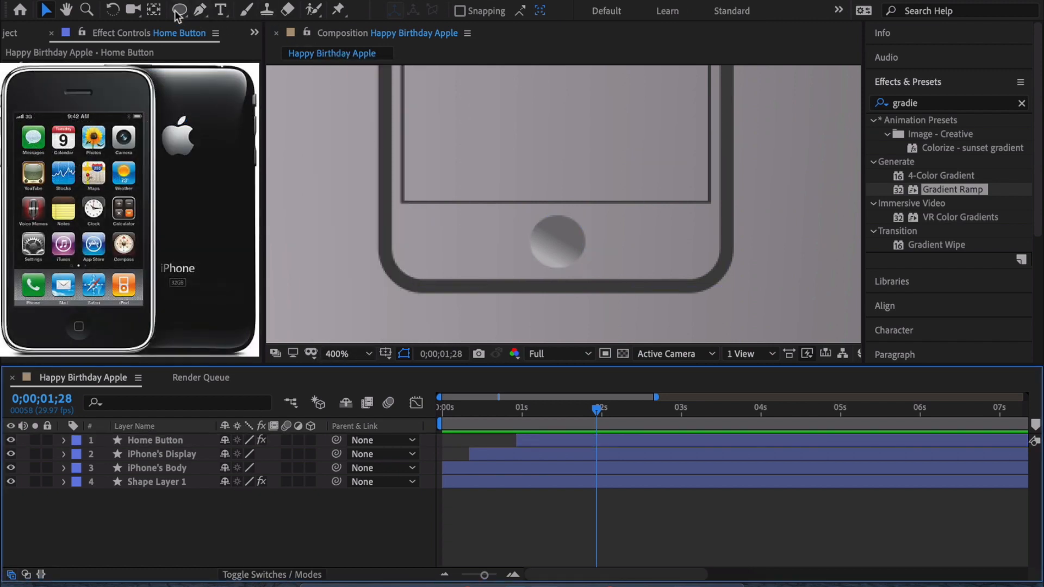
drag(191, 16, 211, 34)
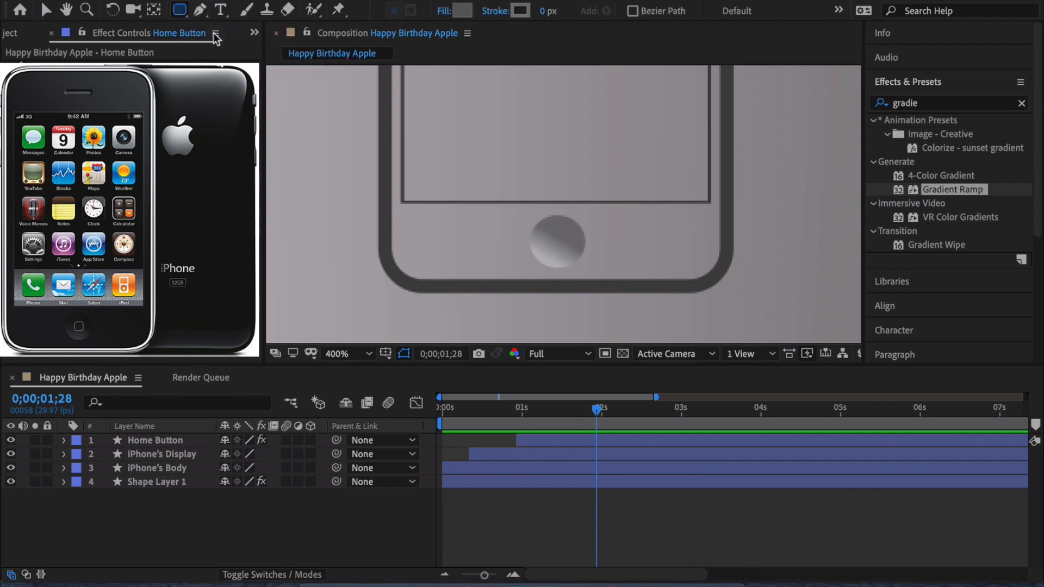
drag(544, 229, 576, 261)
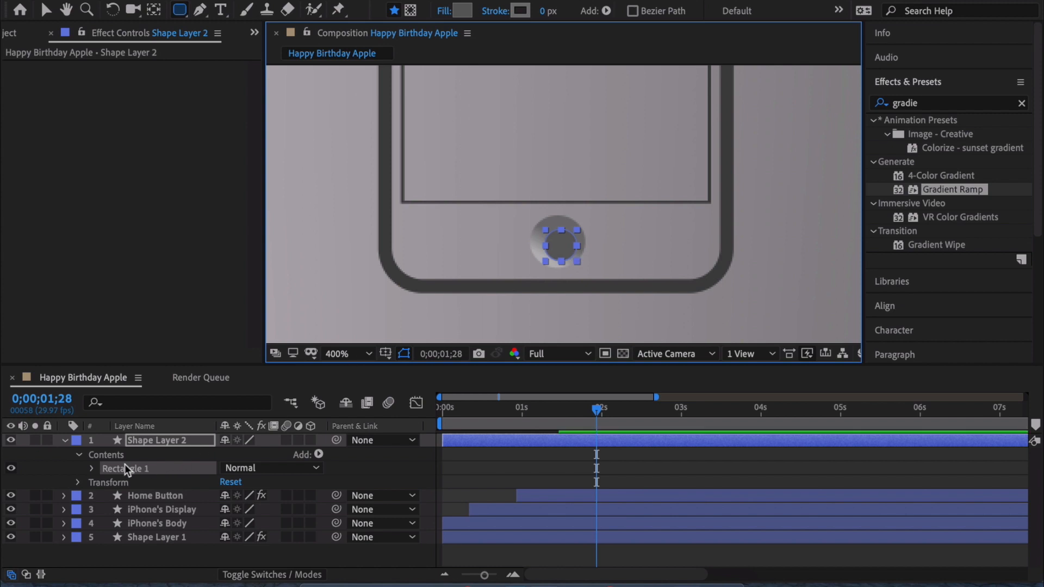
- Set the Roundness of the small rectangle inside the home button to 4.0
click(91, 469)
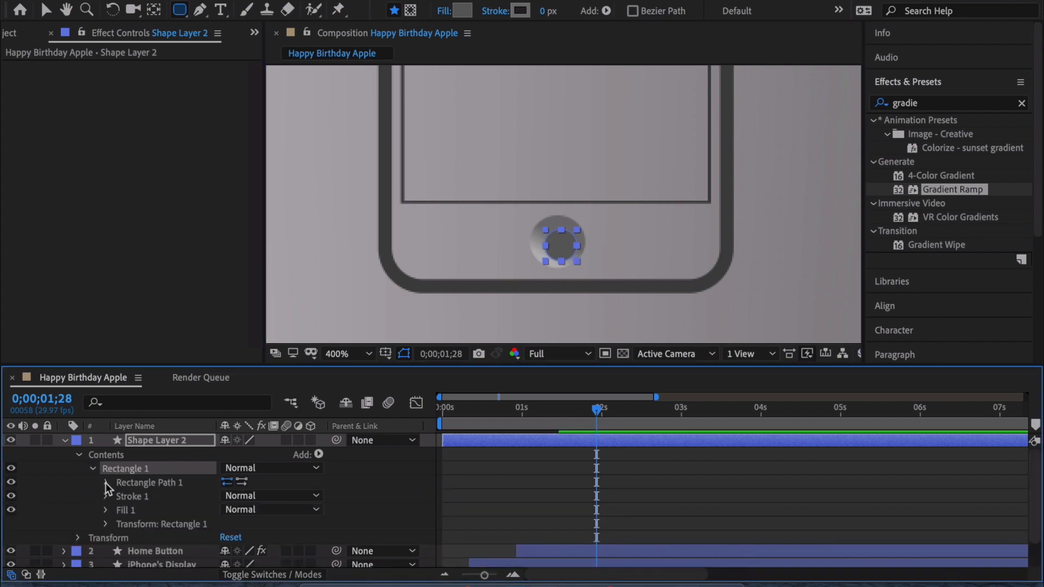
click(106, 483)
drag(224, 523, 215, 524)
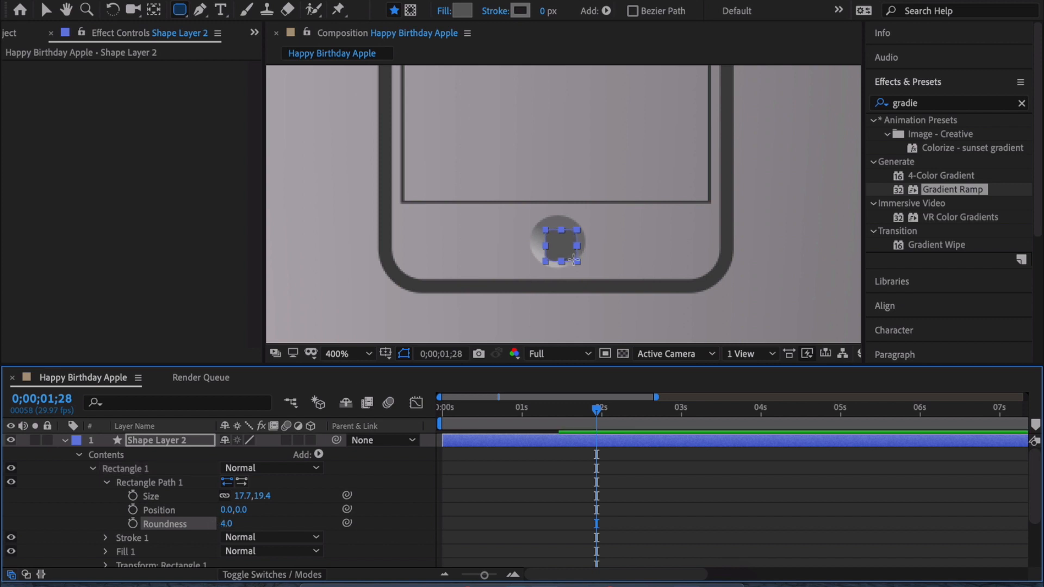
key(v)
click(78, 454)
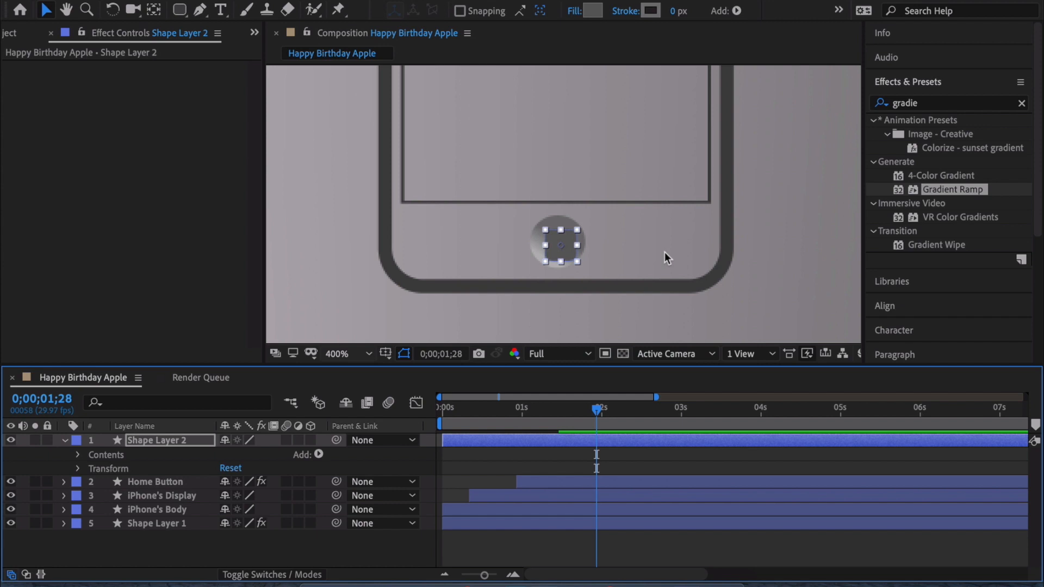
- Hide the small rectangle's fill and set its stroke width to 1 px
click(77, 455)
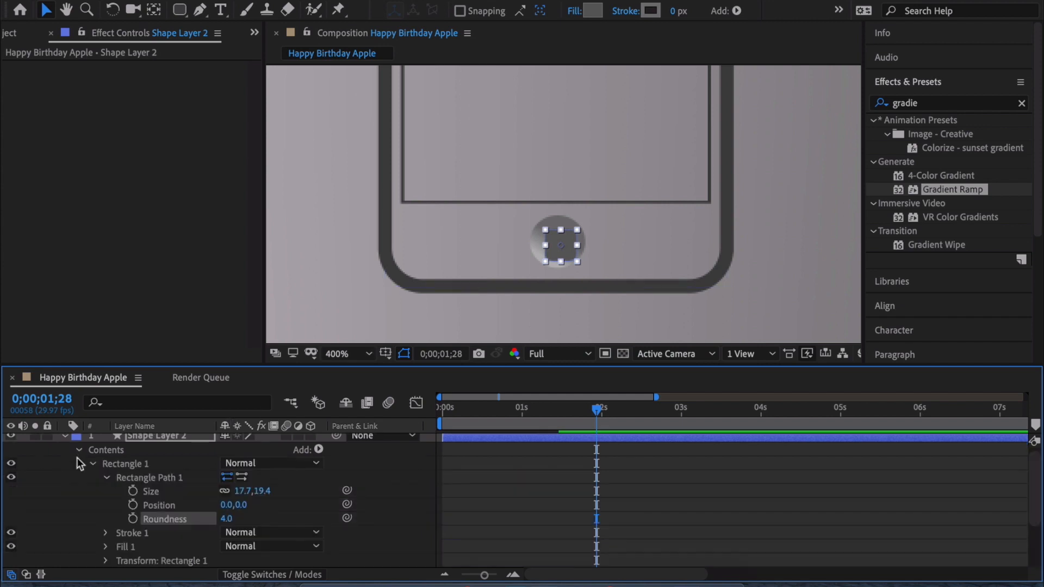
click(11, 547)
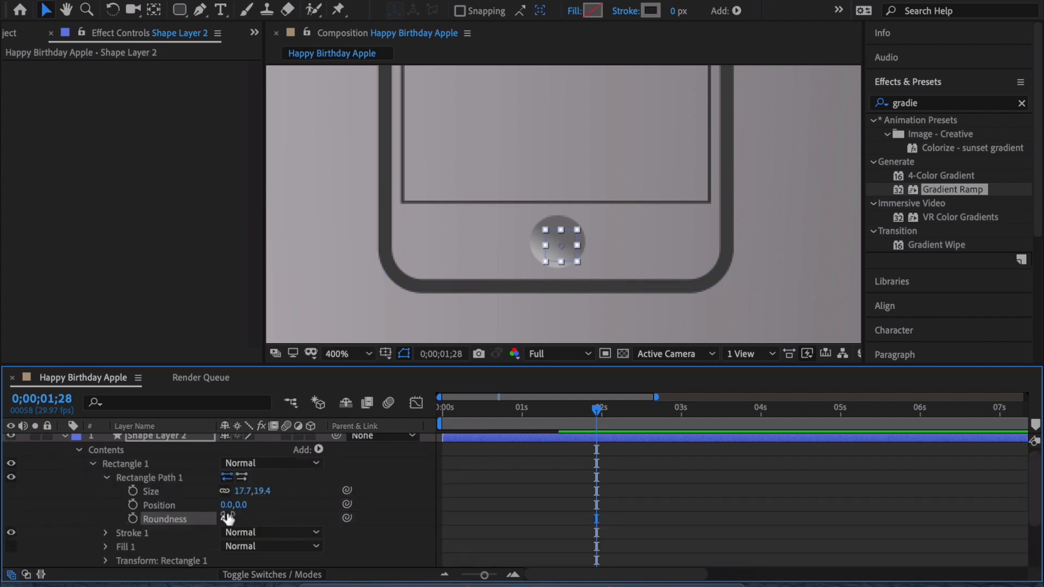
drag(672, 11, 681, 11)
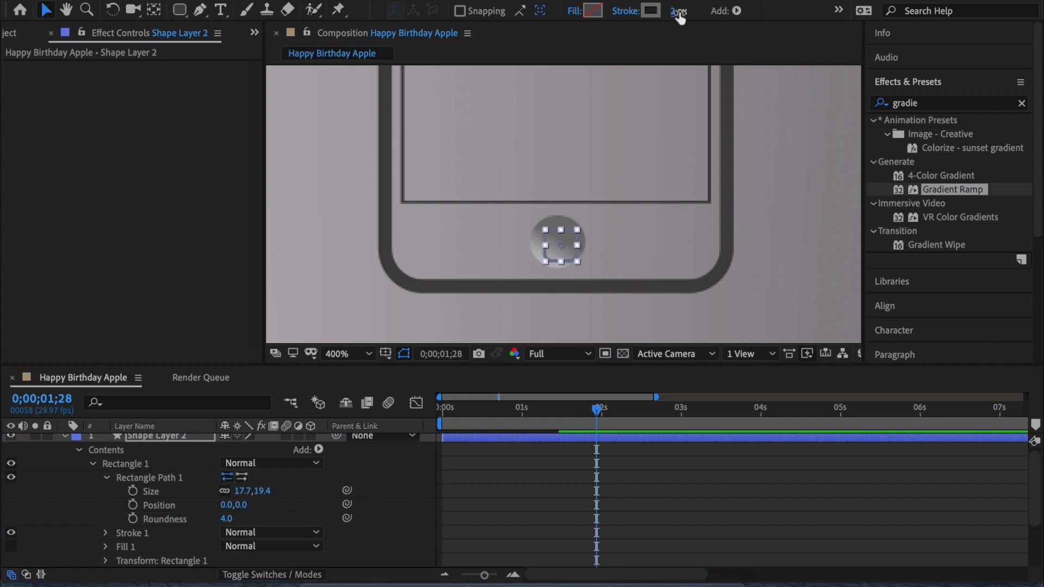
click(674, 10)
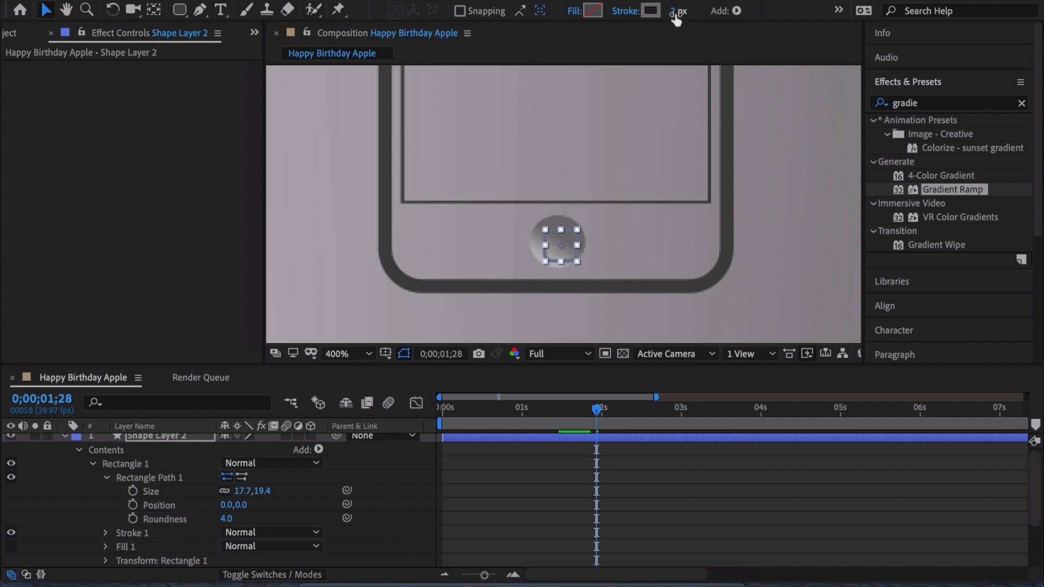
text(1)
key(Return)
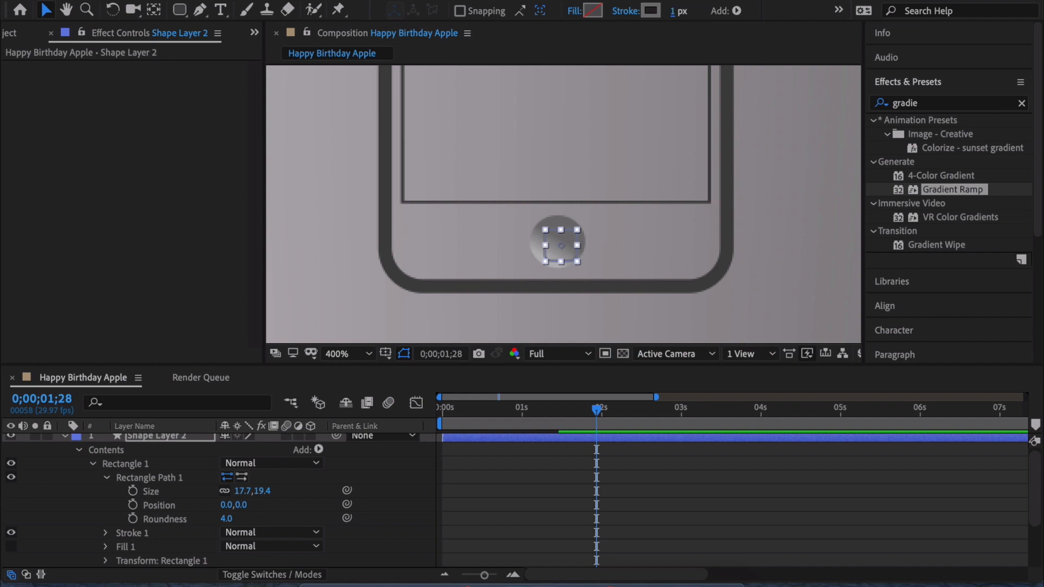
- Change the stroke color of the small rounded rectangle inside the home button to white (FFFFFF)
click(648, 14)
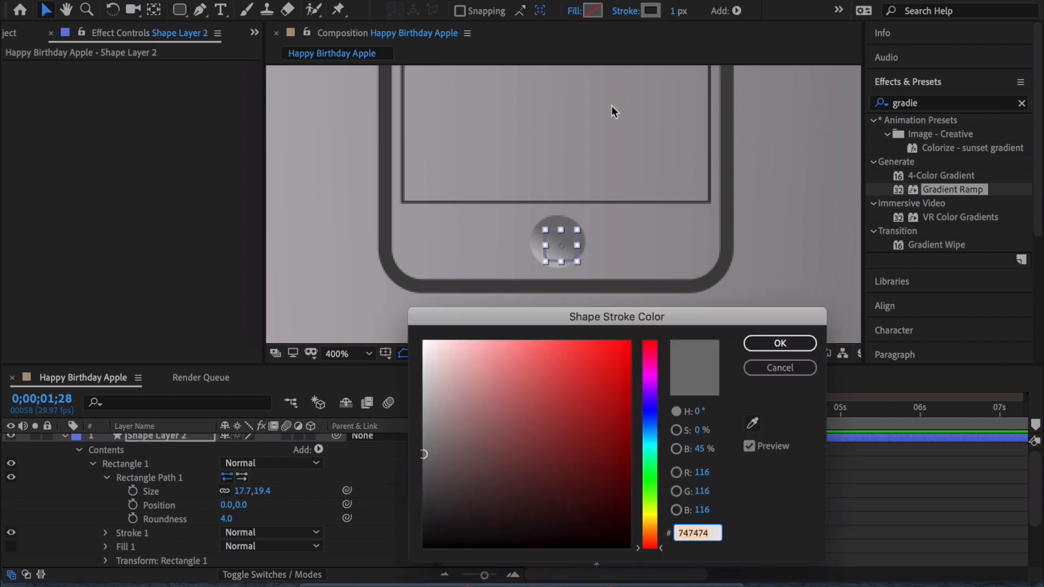
click(424, 341)
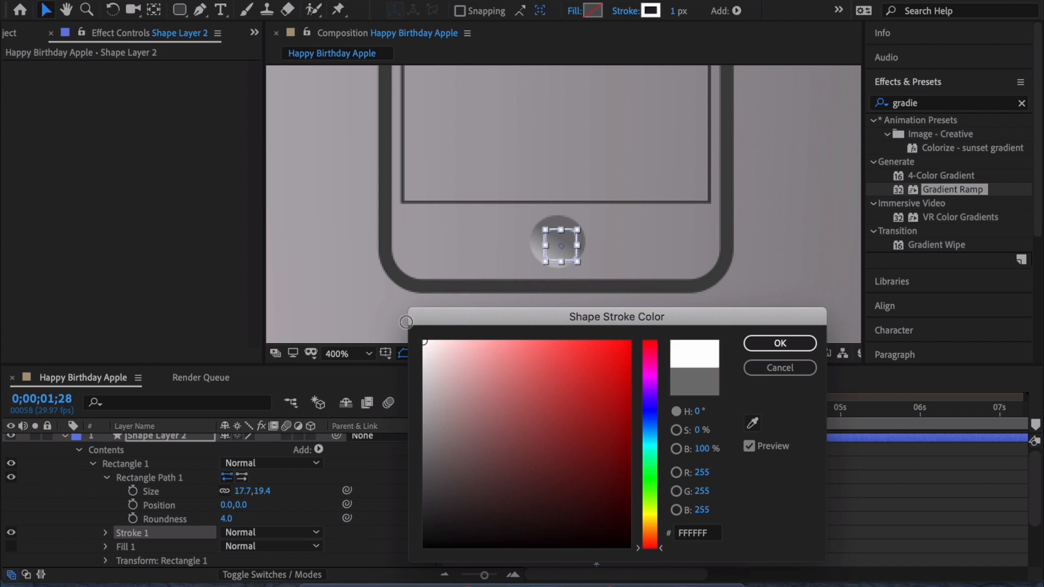
click(780, 342)
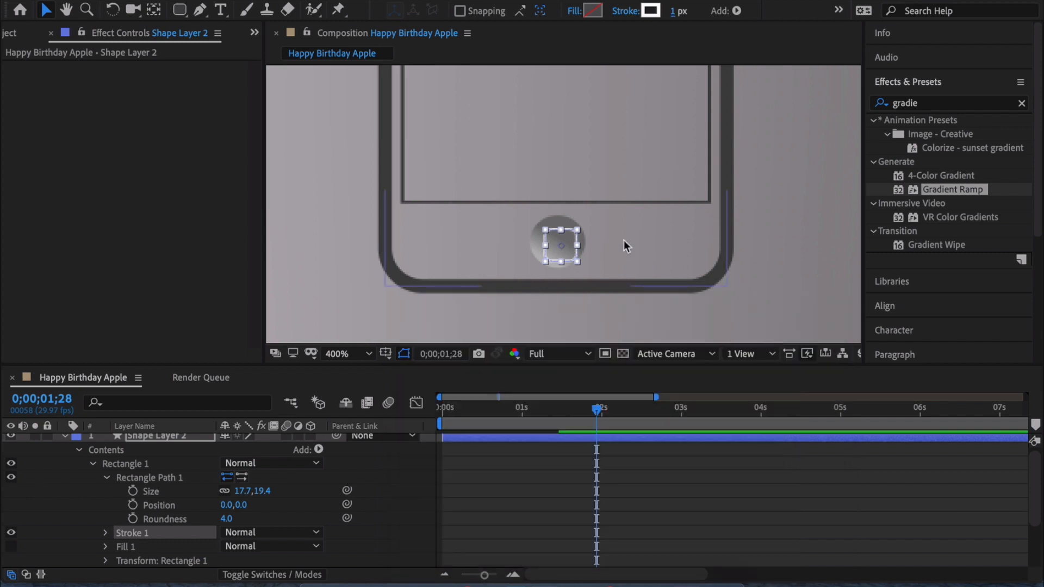
click(780, 273)
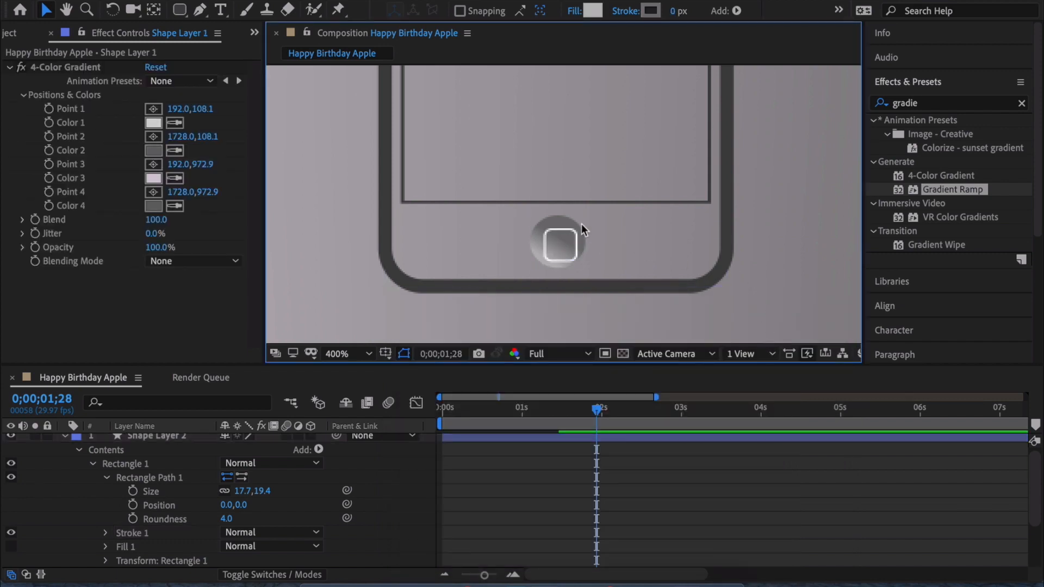
- Scale Shape Layer 2, the home button's small rounded rectangle, to 85%
click(172, 438)
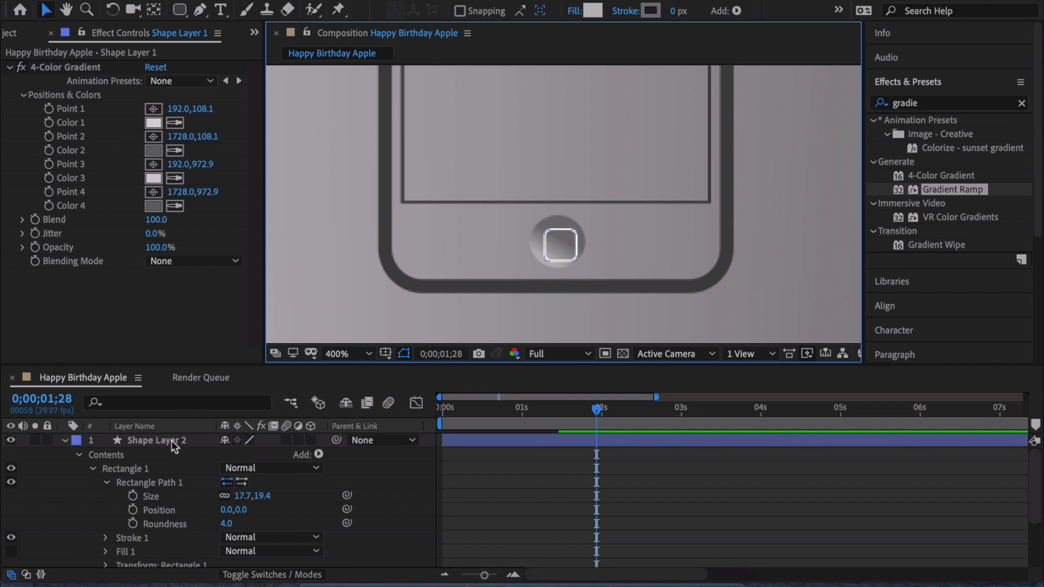
key(s)
drag(248, 455, 239, 456)
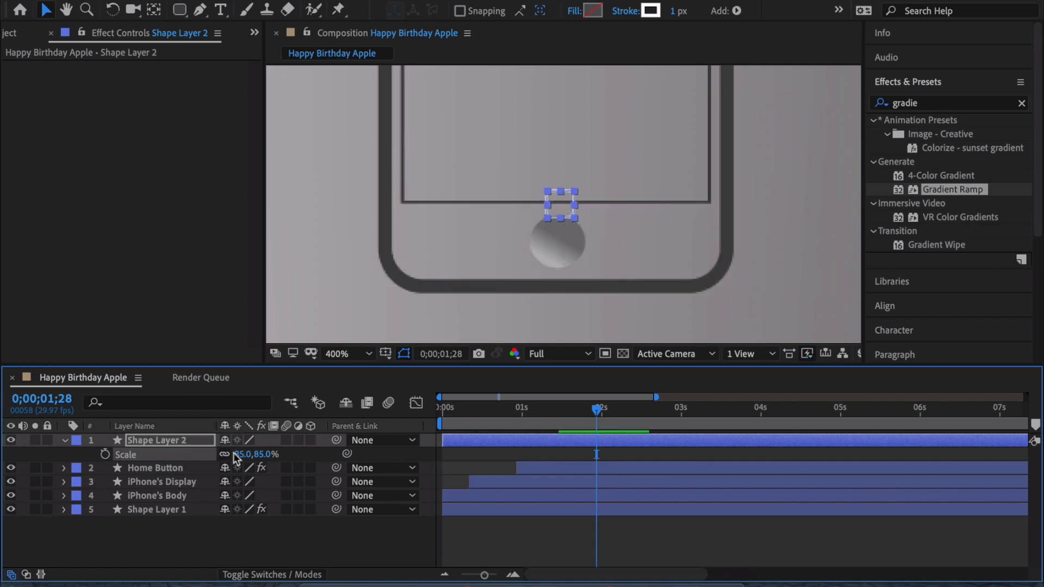
- Nudge the small rounded rectangle down and slightly left until it sits centered inside the home button circle
click(165, 438)
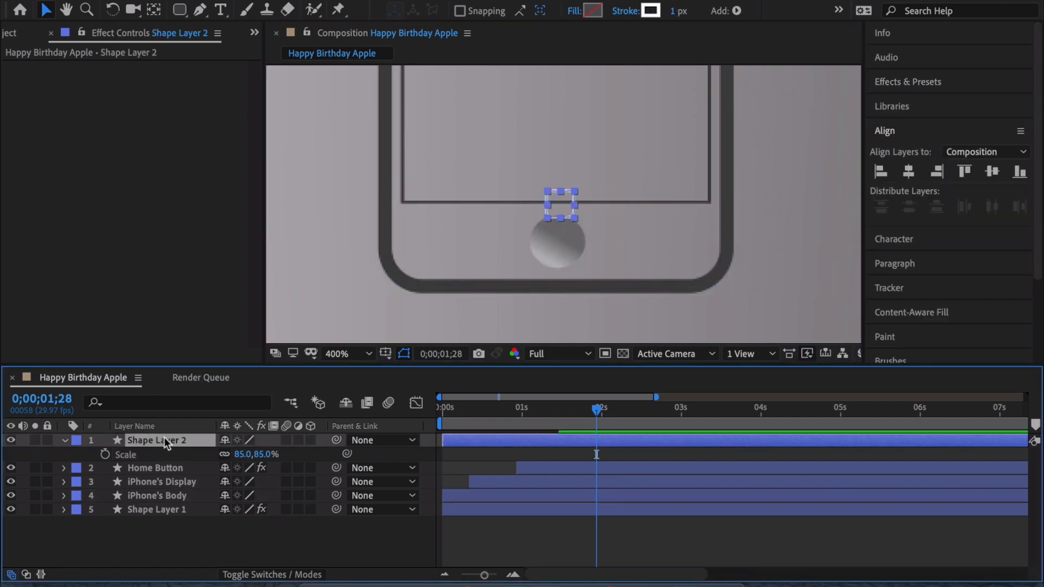
key(Down)
key(Down)
key(Down)
key(Down)
key(Down)
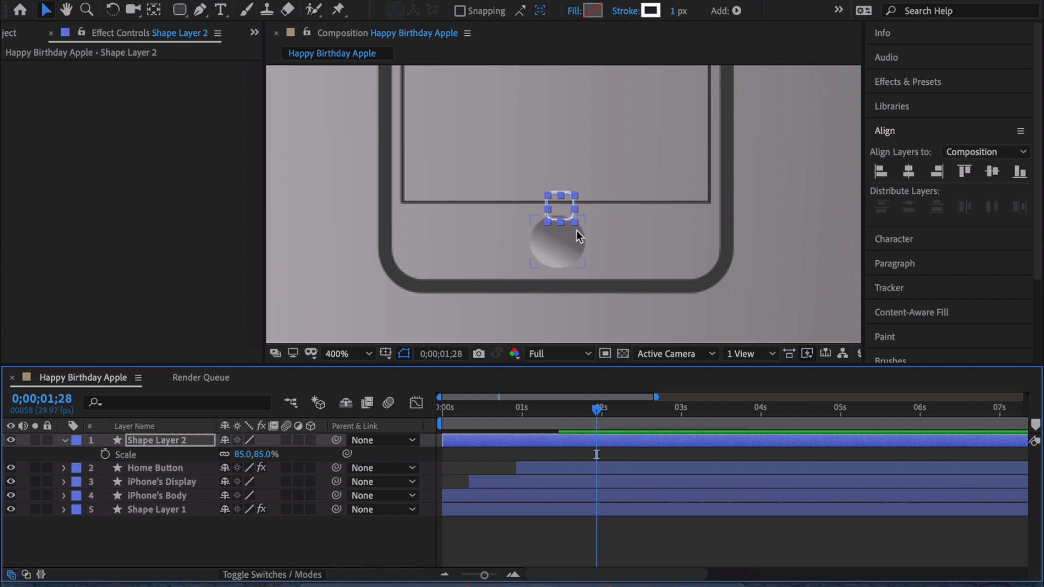
key(Down)
key(Down)
key(Down)
key(Down)
key(Down)
key(Down)
key(Down)
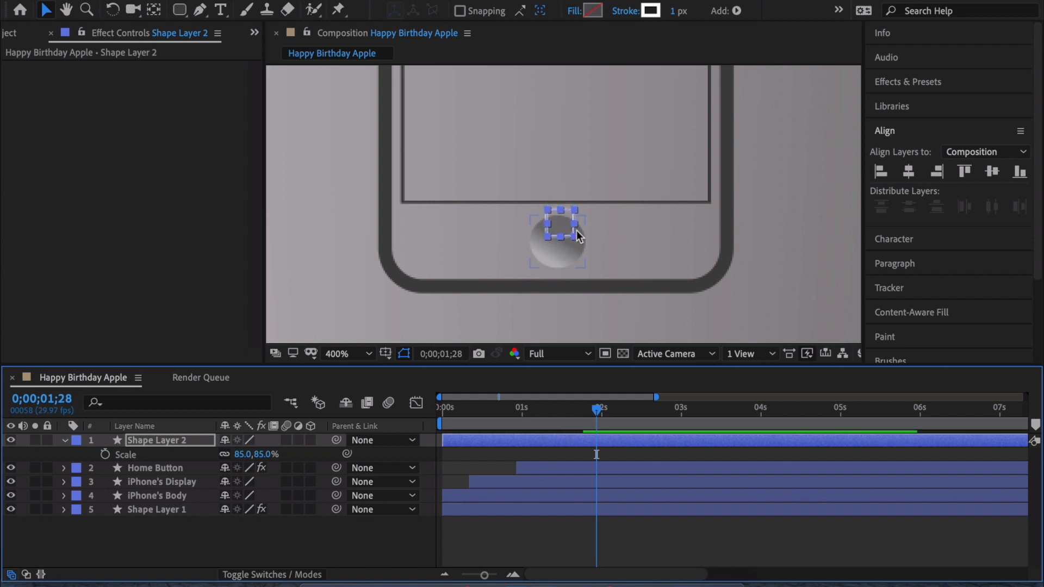
key(Down)
key(Down)
key(Down)
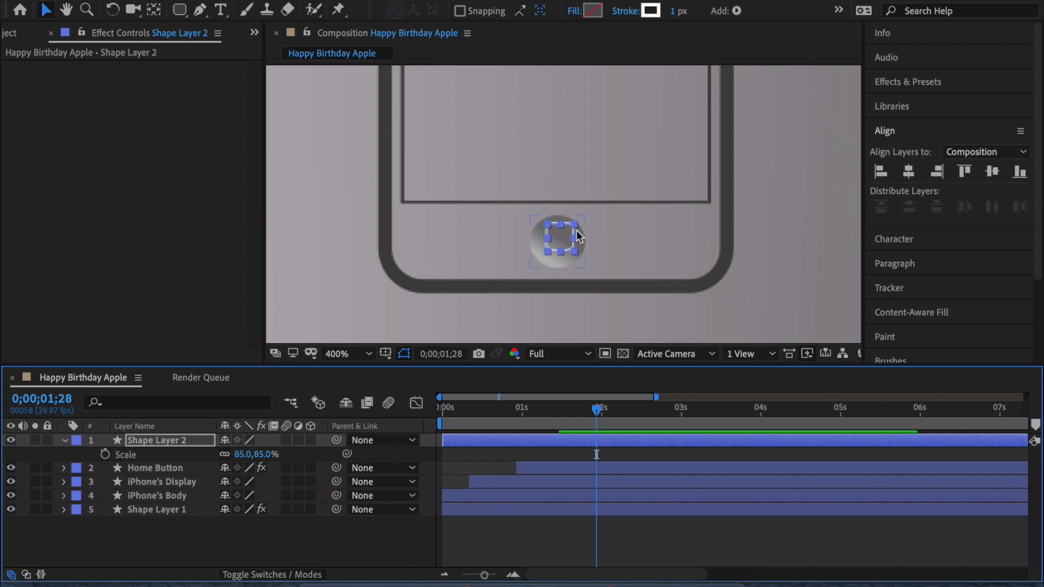
key(Left)
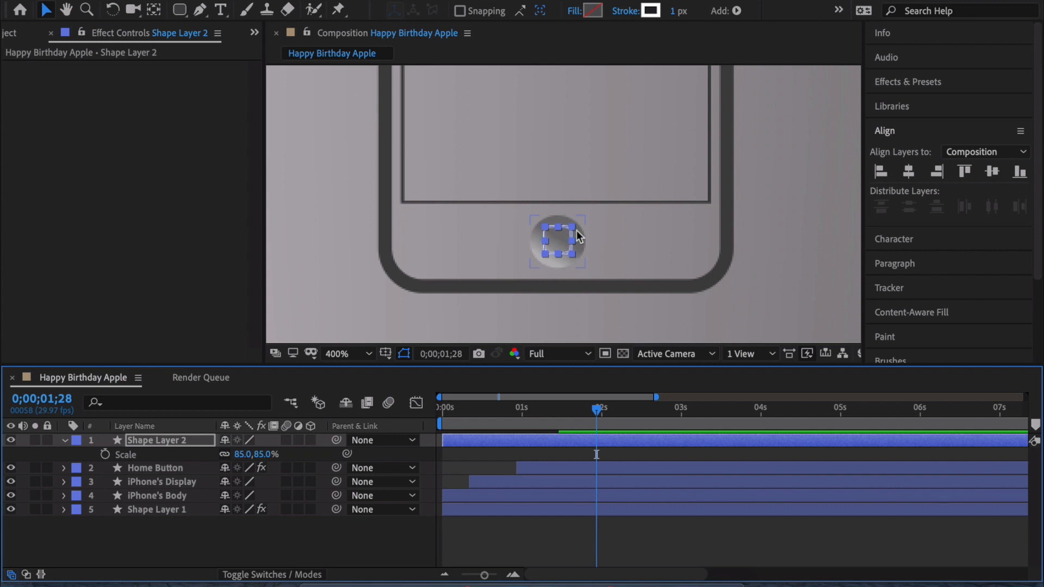
click(815, 226)
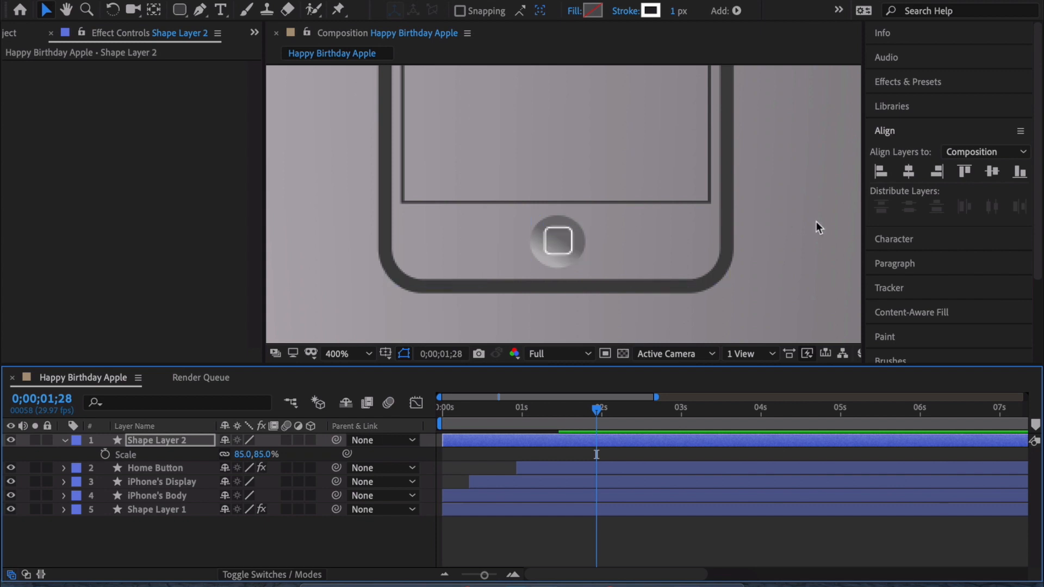
- Trim the start of Shape Layer 2 so that the layer begins at 0;00;01;14
click(528, 443)
drag(444, 439, 524, 441)
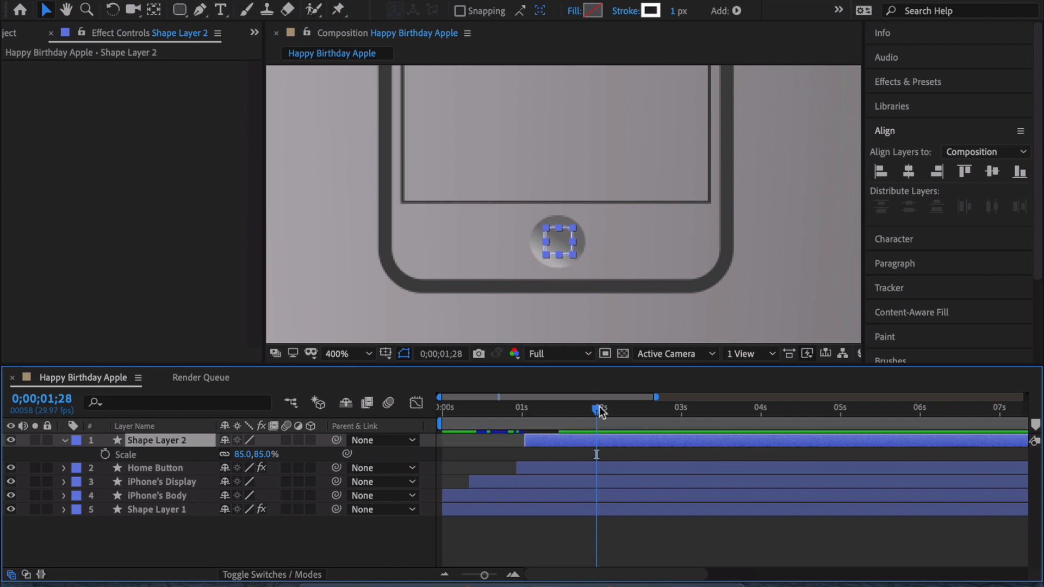
drag(597, 408, 563, 410)
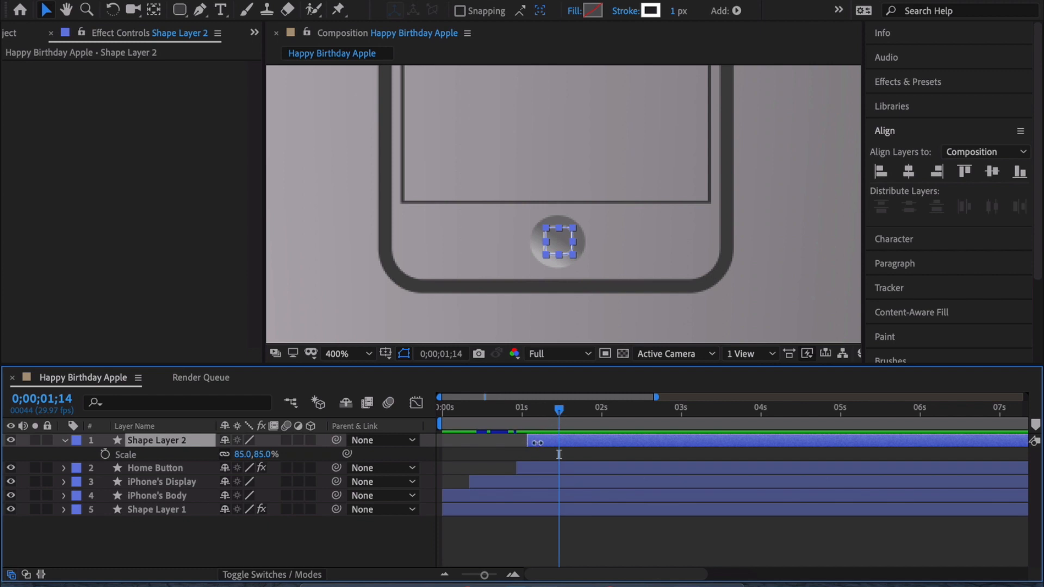
drag(537, 443, 560, 445)
click(64, 441)
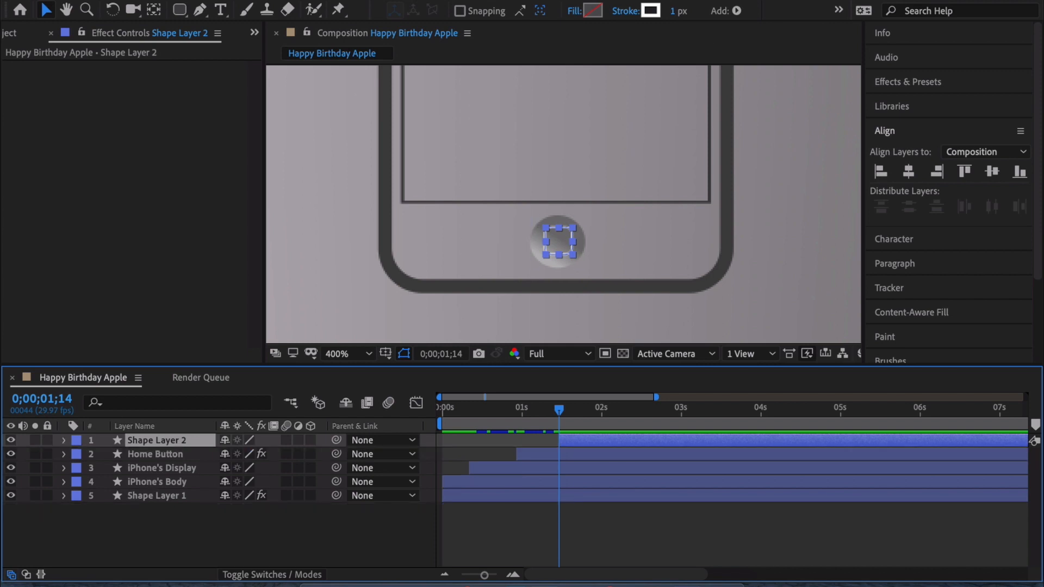
- Add Trim Paths to Shape Layer 2 and keyframe its End at 0% at 0;00;01;14
click(735, 11)
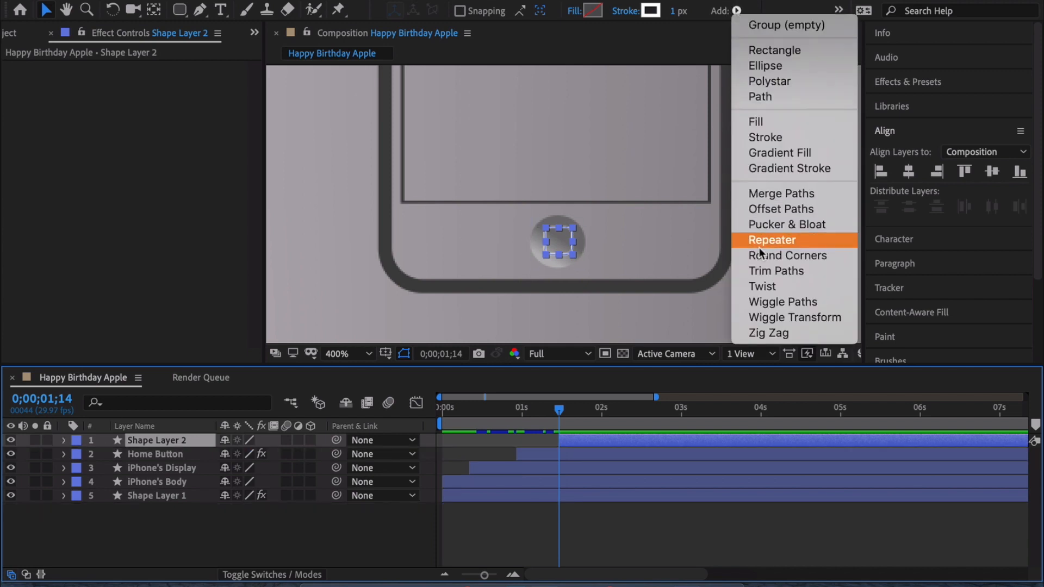
click(763, 266)
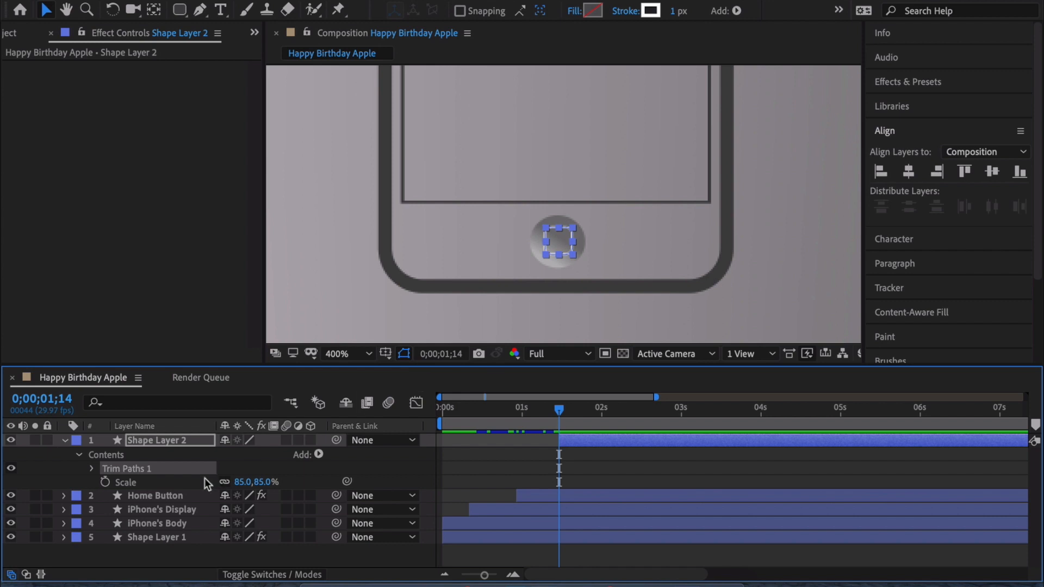
click(92, 469)
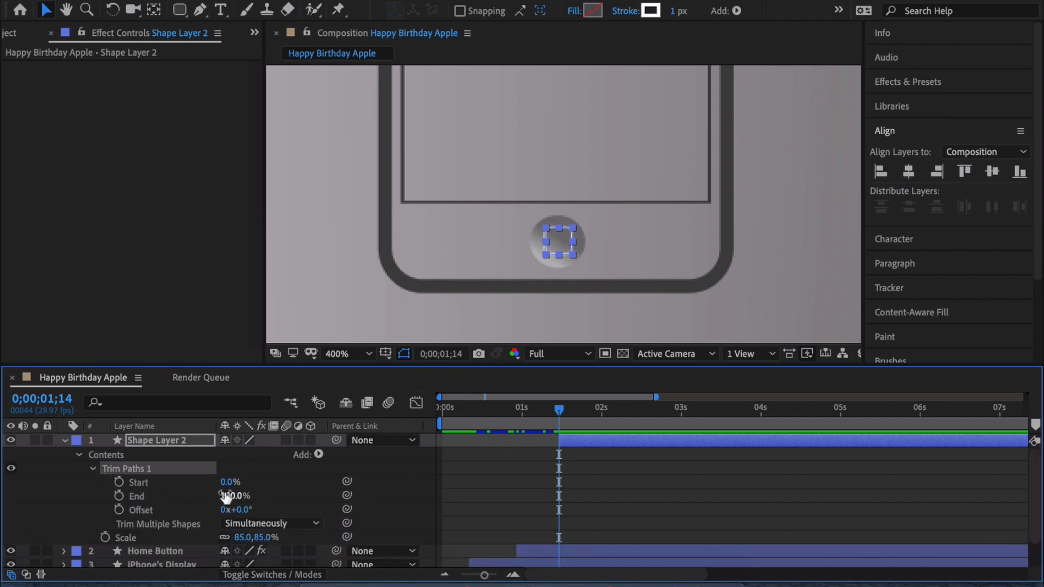
drag(224, 496, 122, 496)
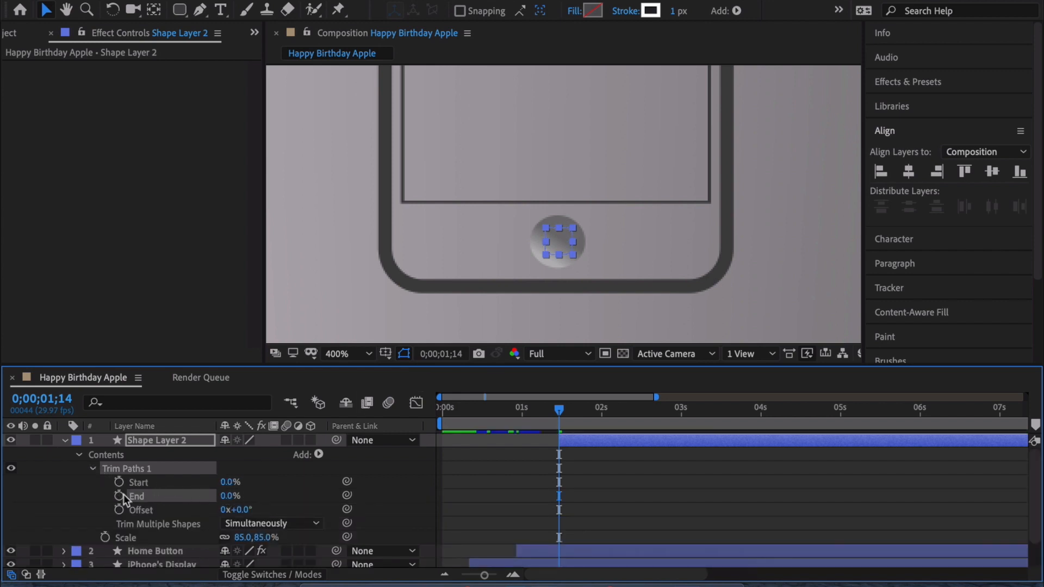
click(119, 495)
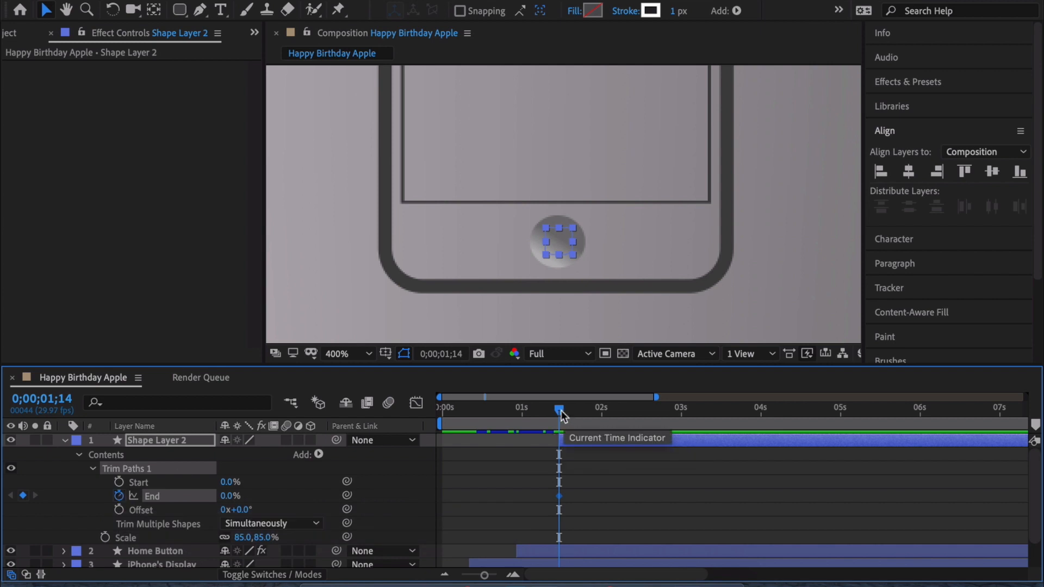
- Keyframe Shape Layer 2's Trim Paths End at 100% at 0;00;01;23
drag(562, 415, 585, 414)
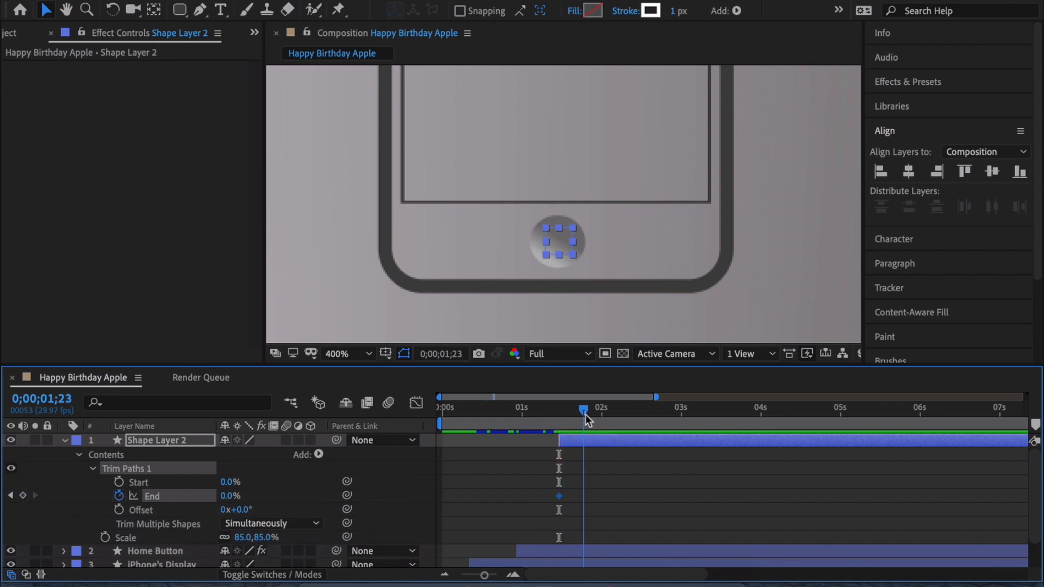
click(228, 496)
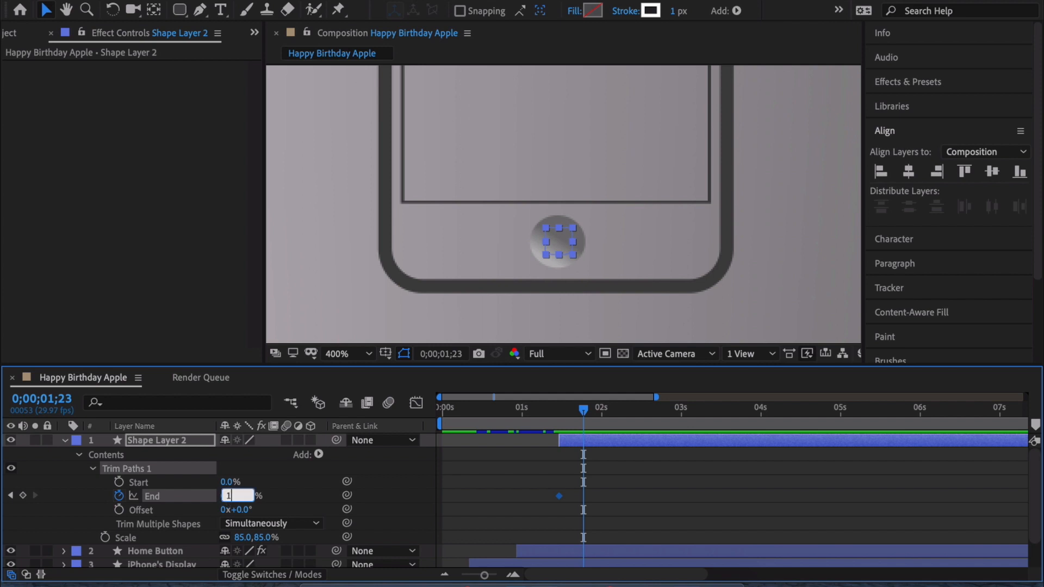
key(Return)
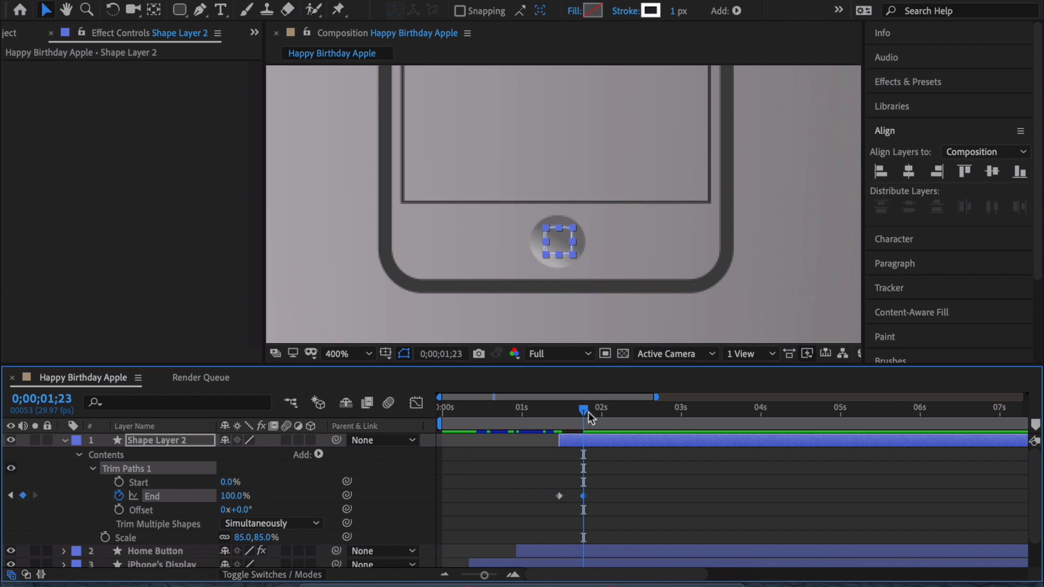
- Preview the iPhone drawing animation from the beginning with the whole composition in view
drag(589, 417, 410, 410)
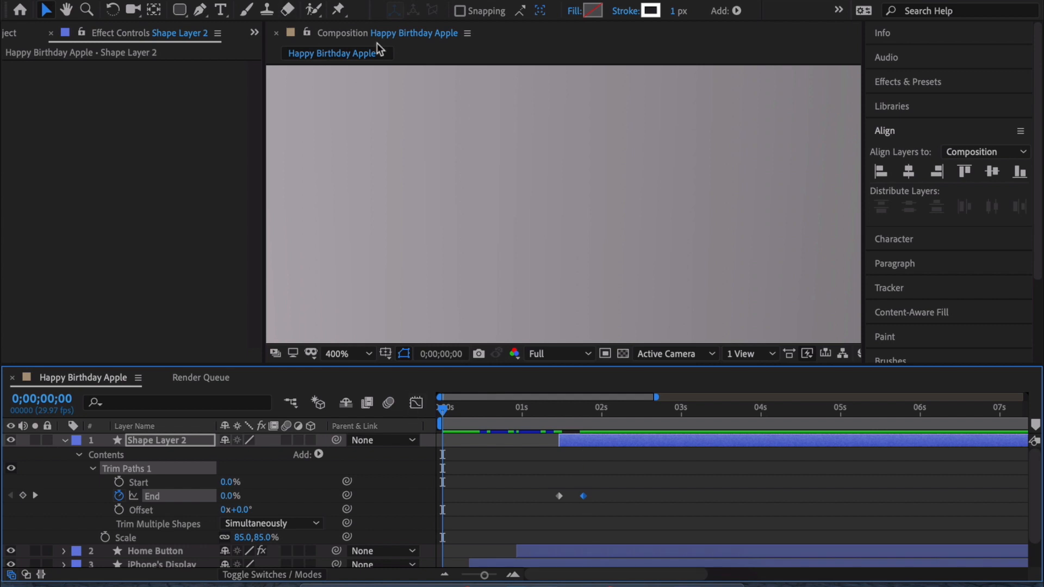
click(369, 353)
click(378, 61)
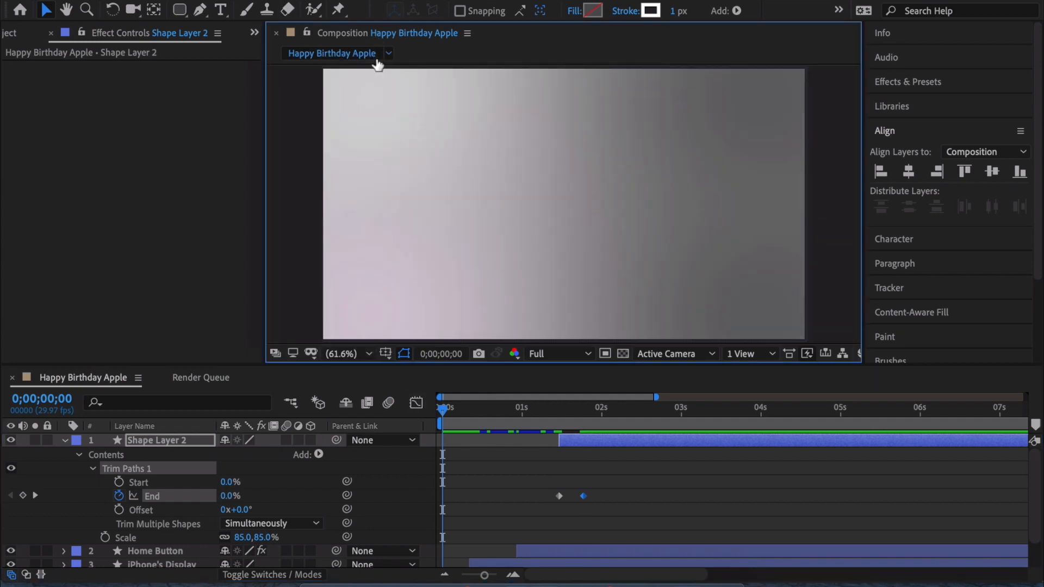
key(space)
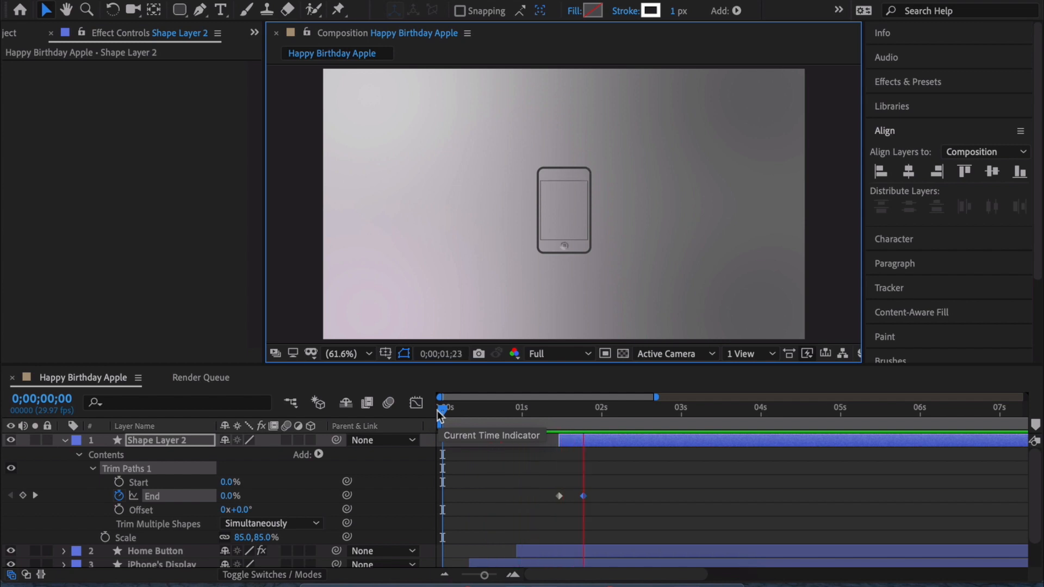
key(space)
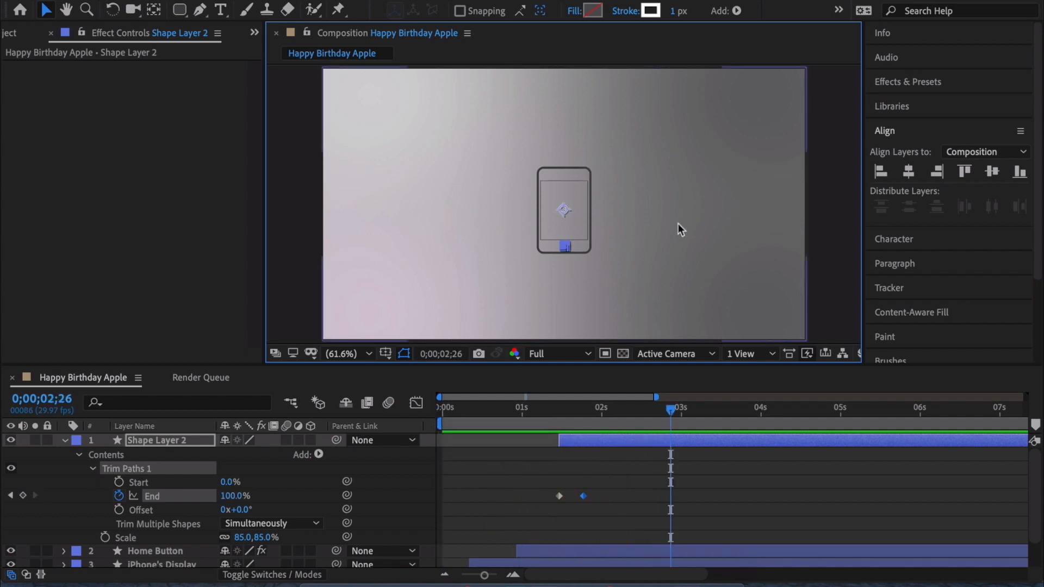
click(827, 250)
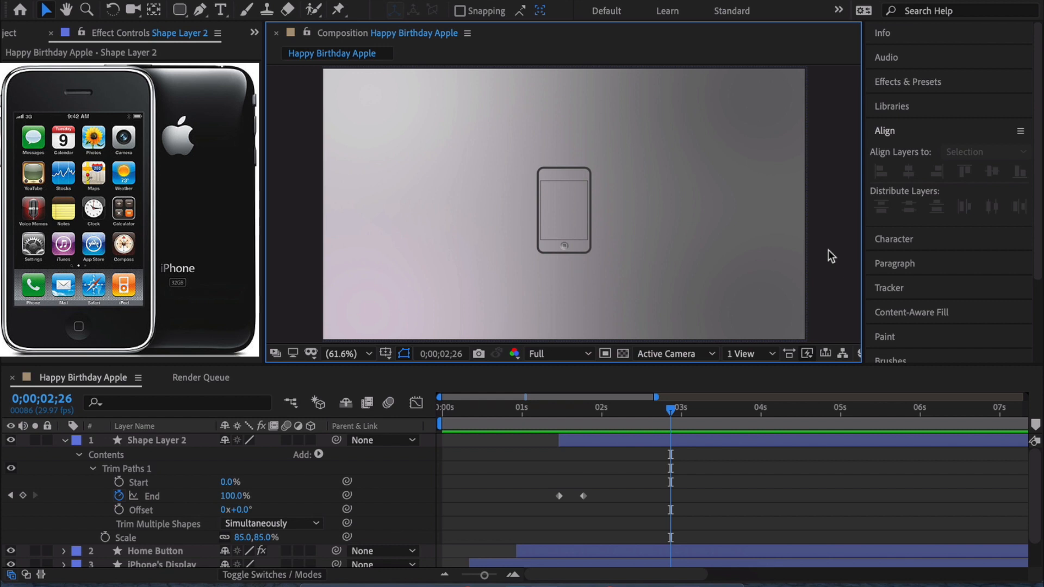
click(64, 440)
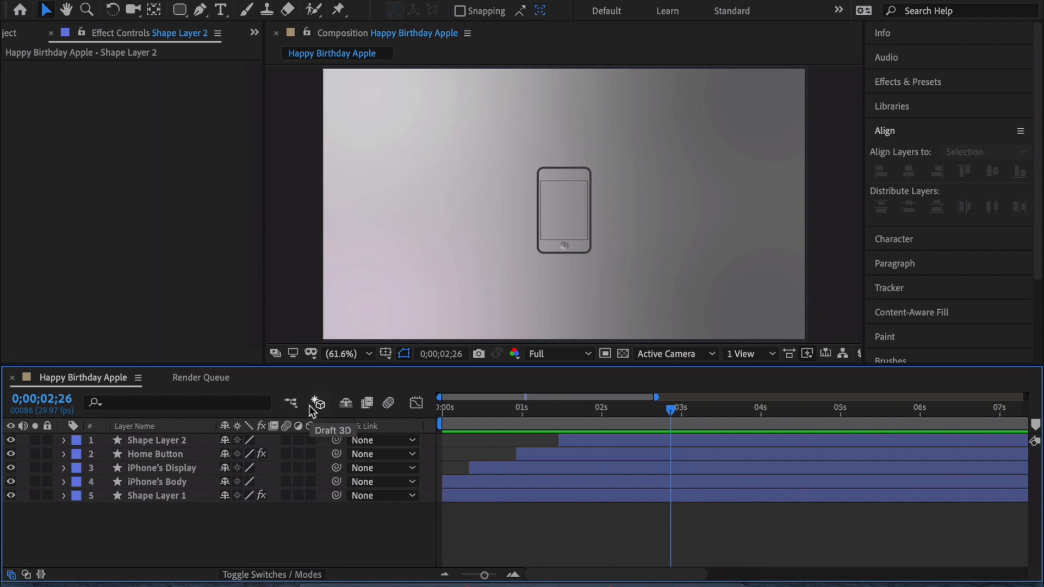
- Set the composition preview resolution to Half with the top of the iPhone magnified
scroll(570, 171, up, 5)
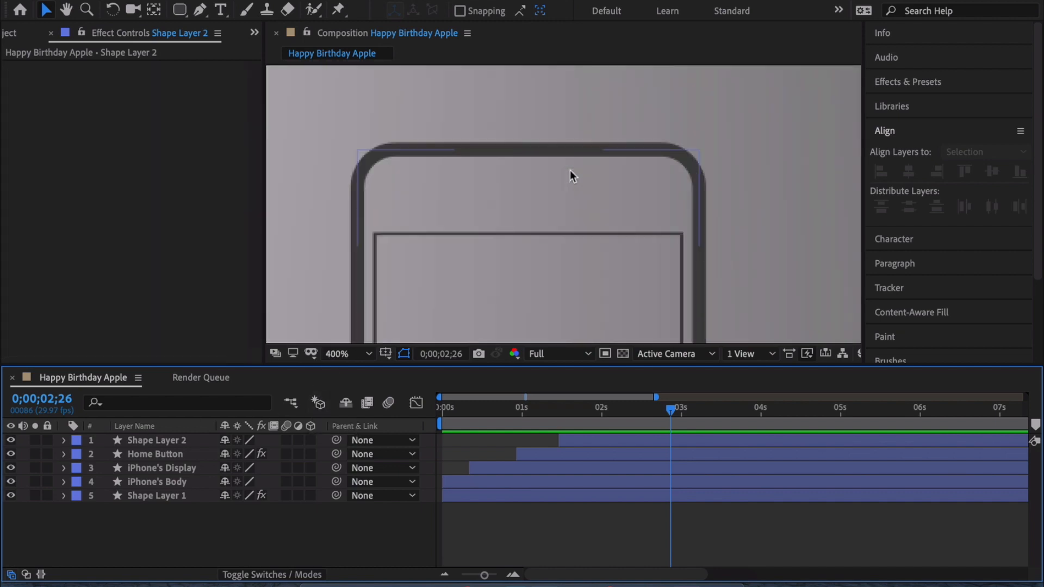
scroll(570, 171, down, 3)
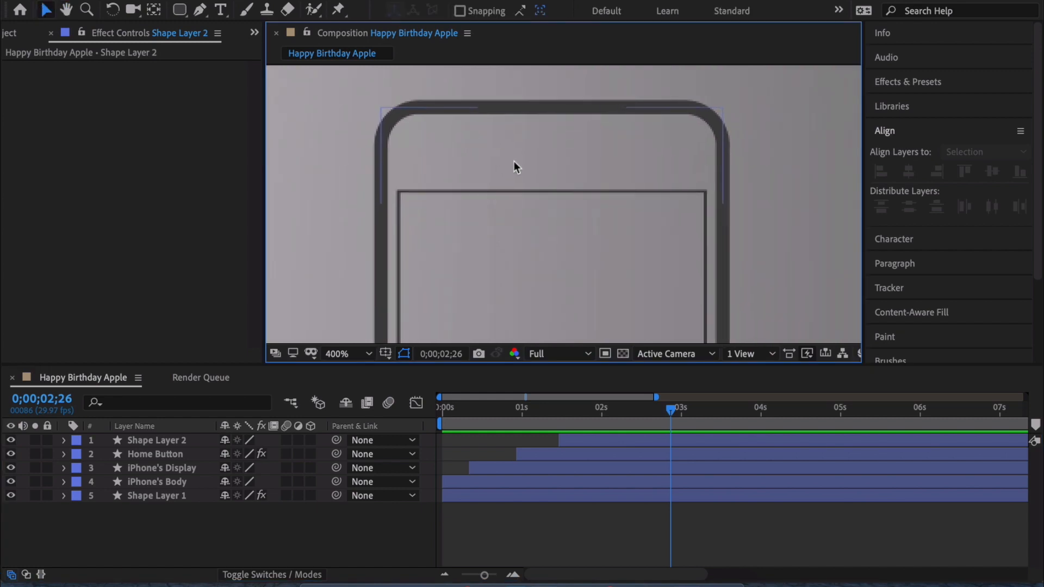
click(581, 355)
click(560, 412)
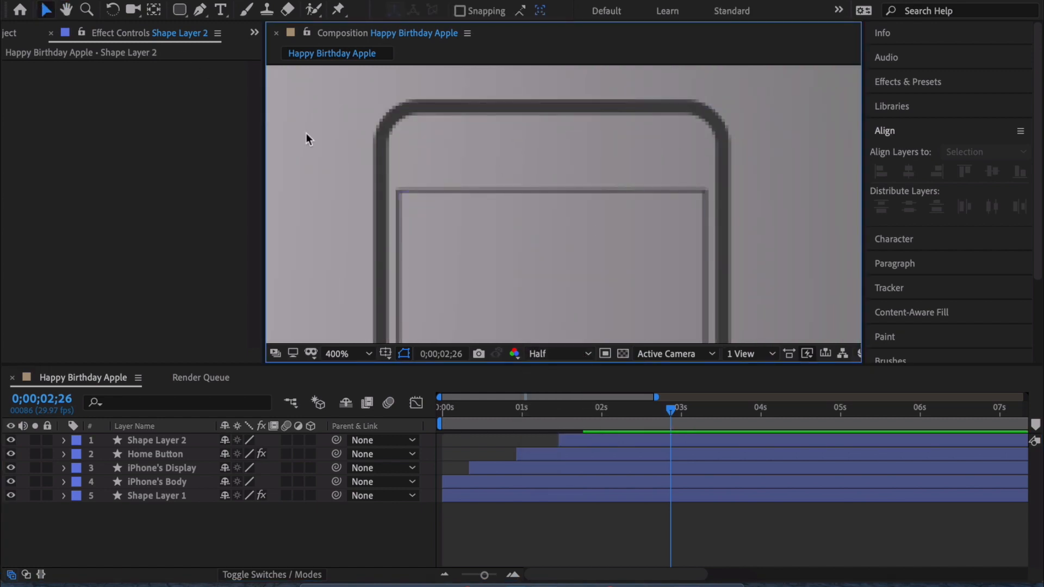
- Draw a thin horizontal rectangle above the iPhone's display on a new shape layer and set its stroke width to 0 px
click(185, 9)
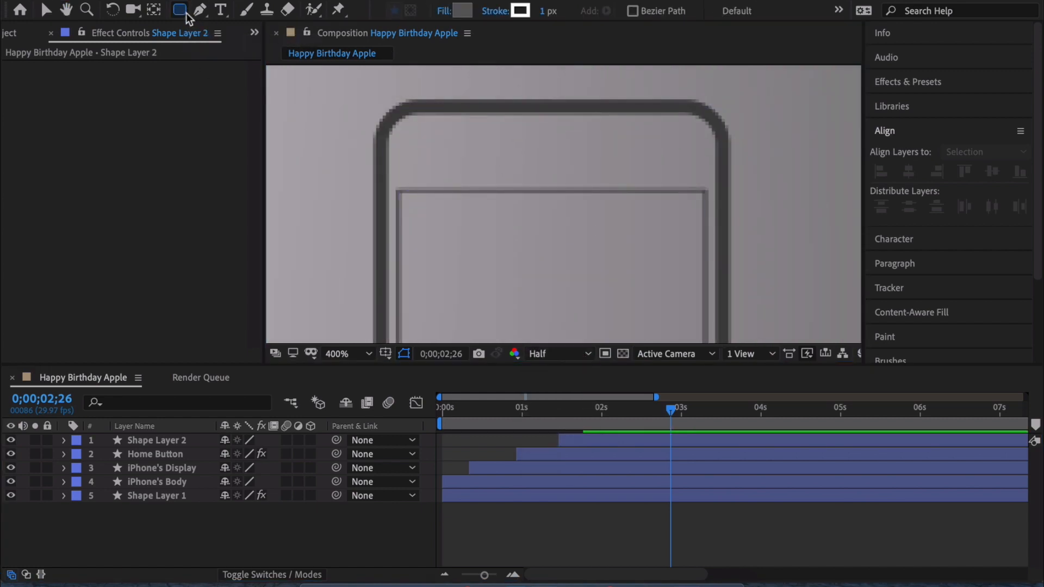
click(222, 11)
drag(513, 147, 591, 157)
drag(545, 10, 521, 15)
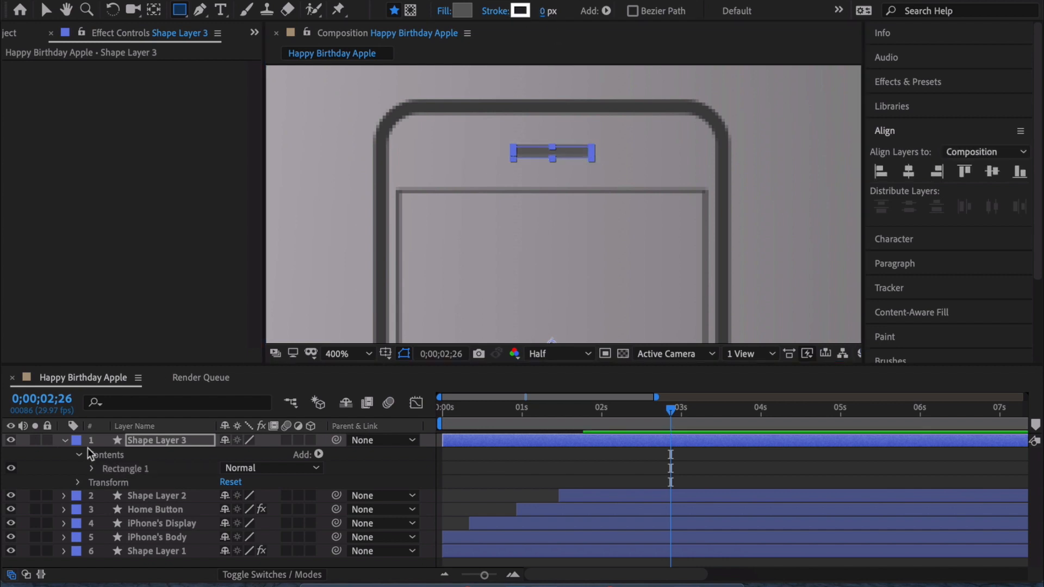
- Set the roundness of the rectangle path on Shape Layer 3 to 5
click(90, 468)
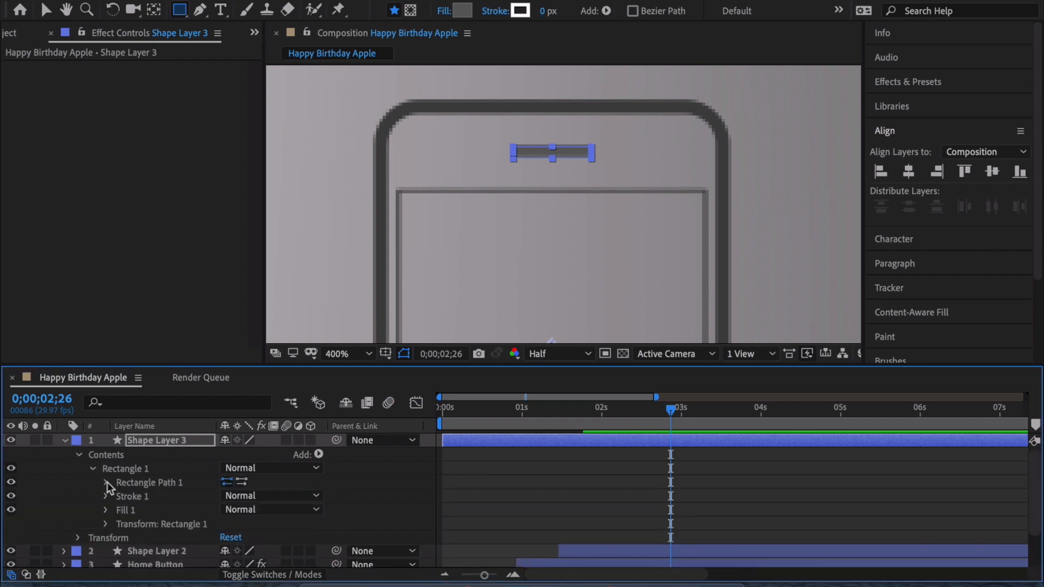
click(106, 482)
click(228, 525)
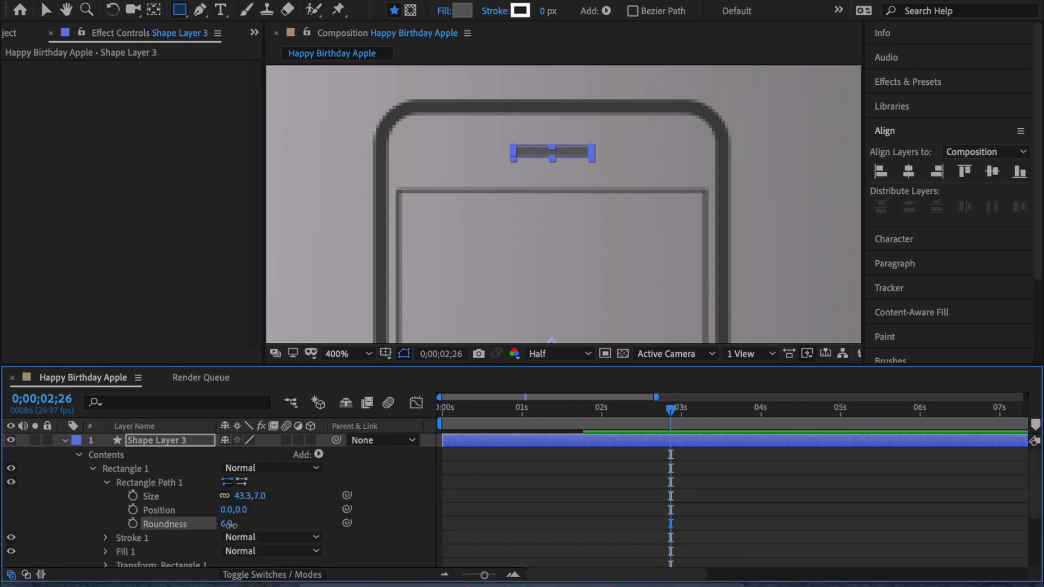
drag(229, 525, 234, 526)
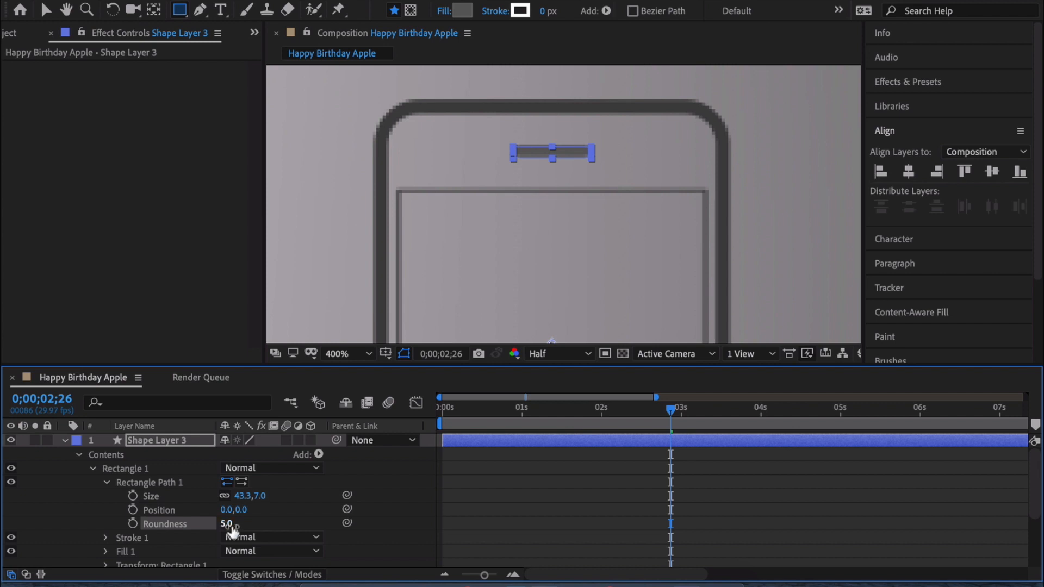
key(v)
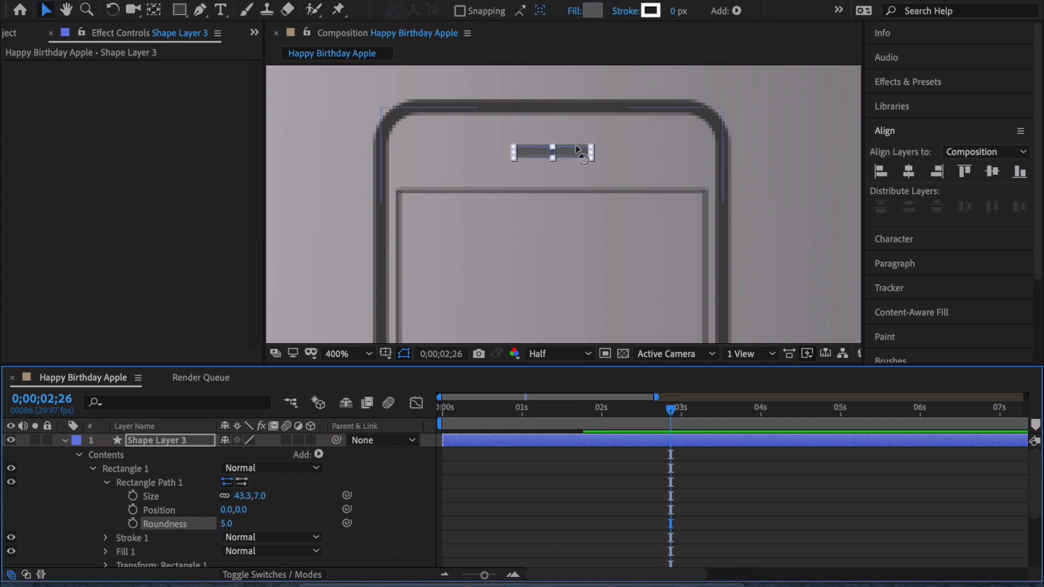
- Deselect the earpiece slot and set the composition preview resolution to Full
click(794, 142)
click(559, 353)
click(549, 387)
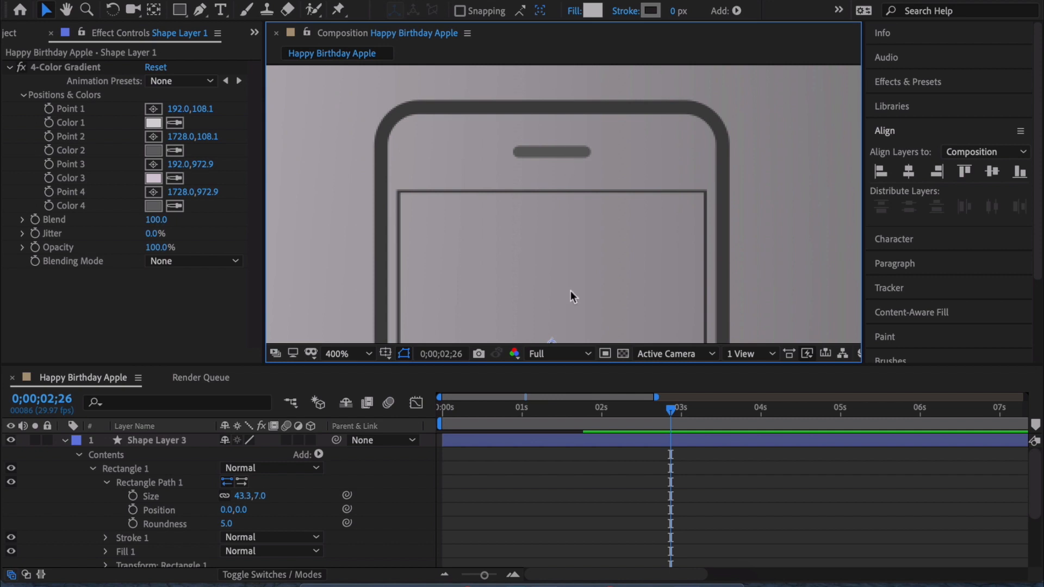
- Copy the Gradient Ramp effect from the Home Button layer onto Shape Layer 3
click(64, 439)
click(136, 439)
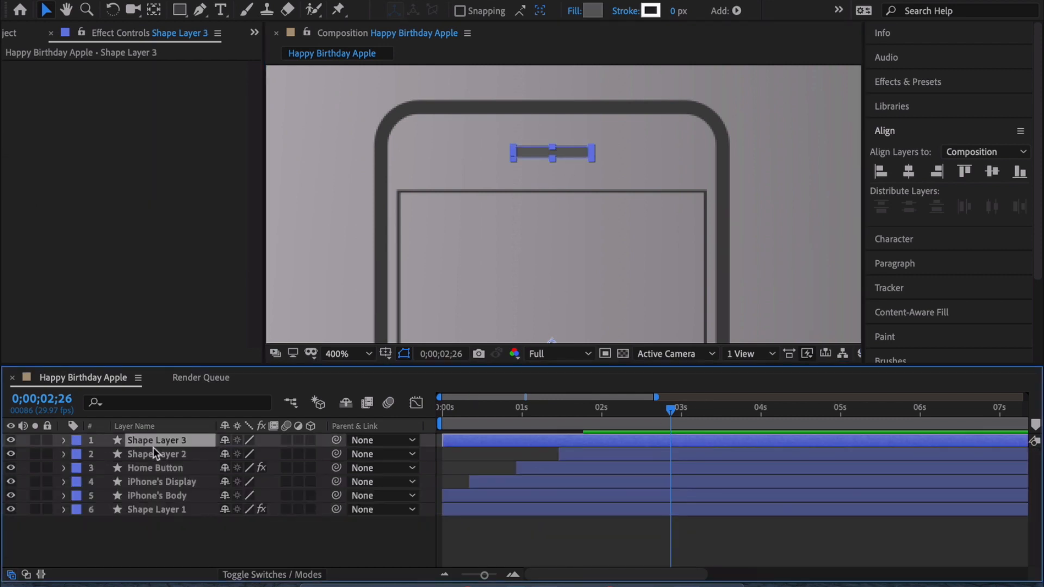
click(156, 453)
click(164, 466)
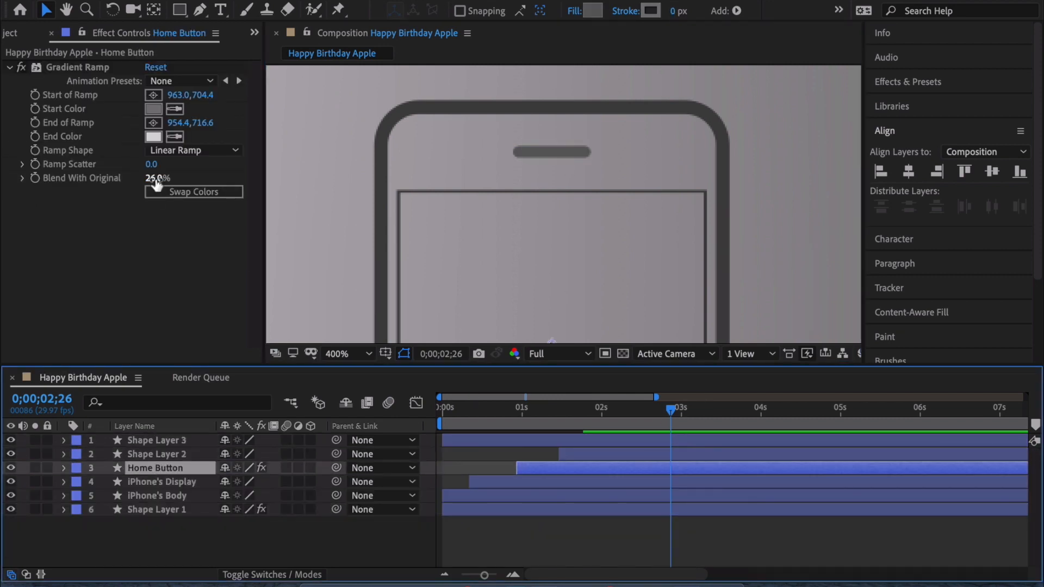
click(92, 64)
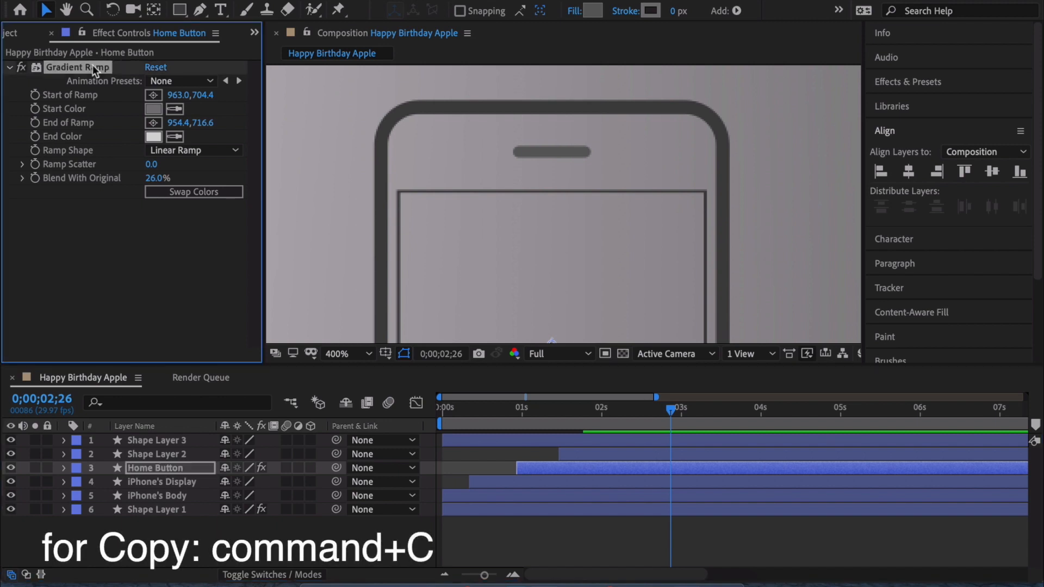
click(158, 440)
key(super+v)
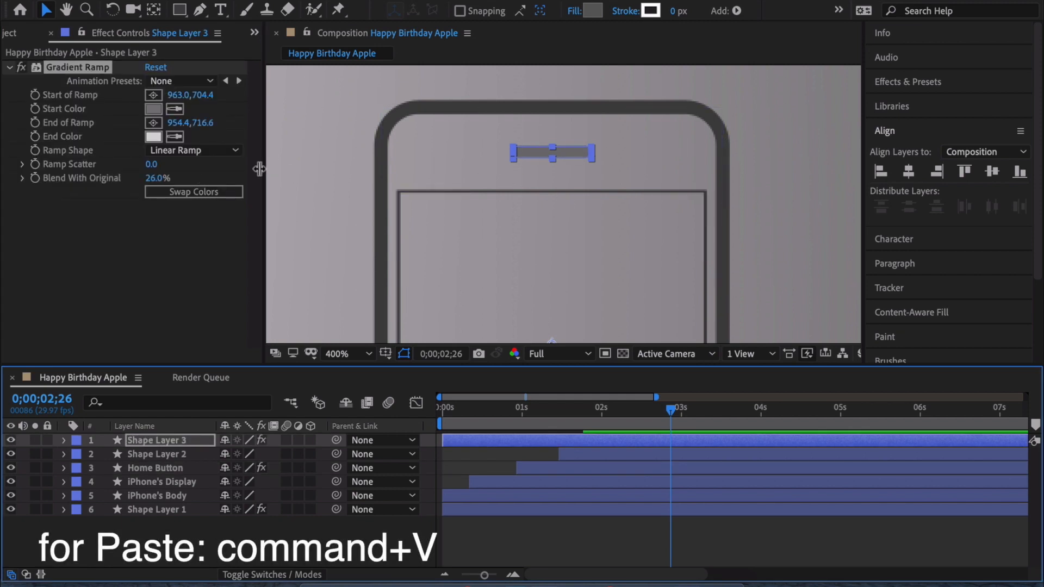
- Change the Gradient Ramp start color on Shape Layer 3 to a darker gray
click(155, 108)
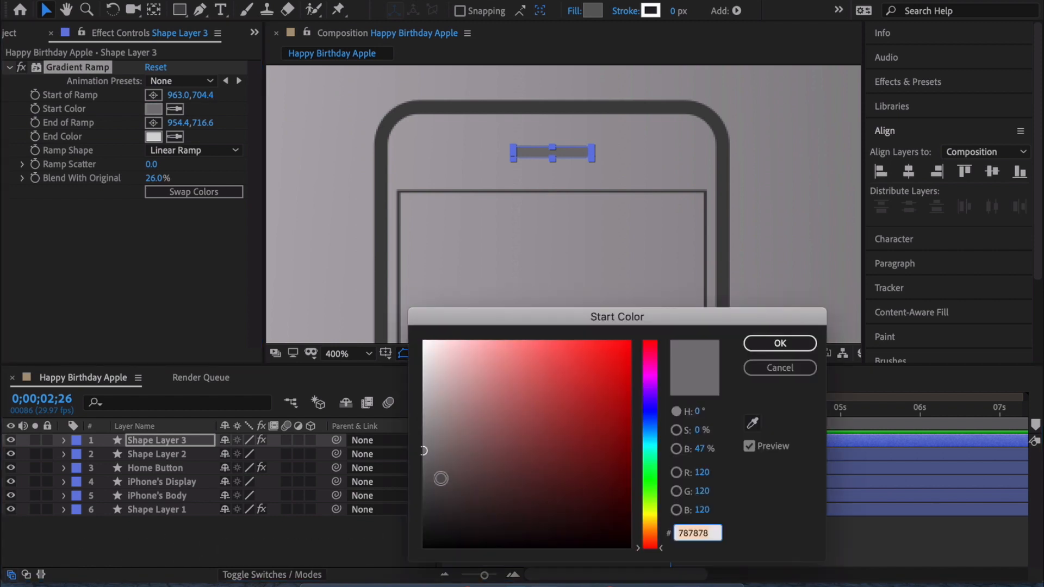
click(425, 478)
drag(426, 478, 425, 472)
click(779, 343)
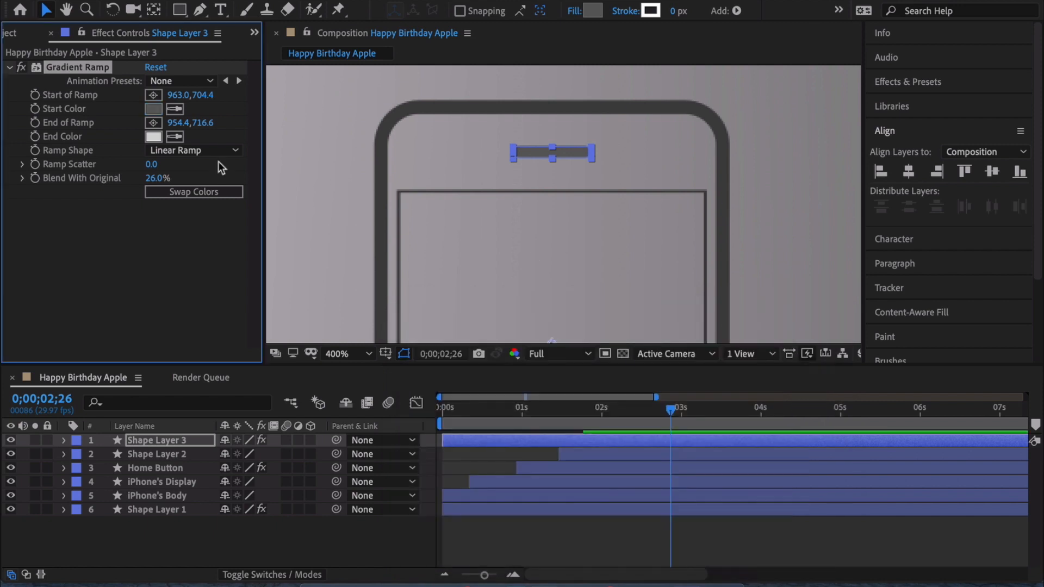
- Place the Gradient Ramp end point just below the earpiece slot at 960, 431 and its start point inside the slot at 960, 421
click(154, 123)
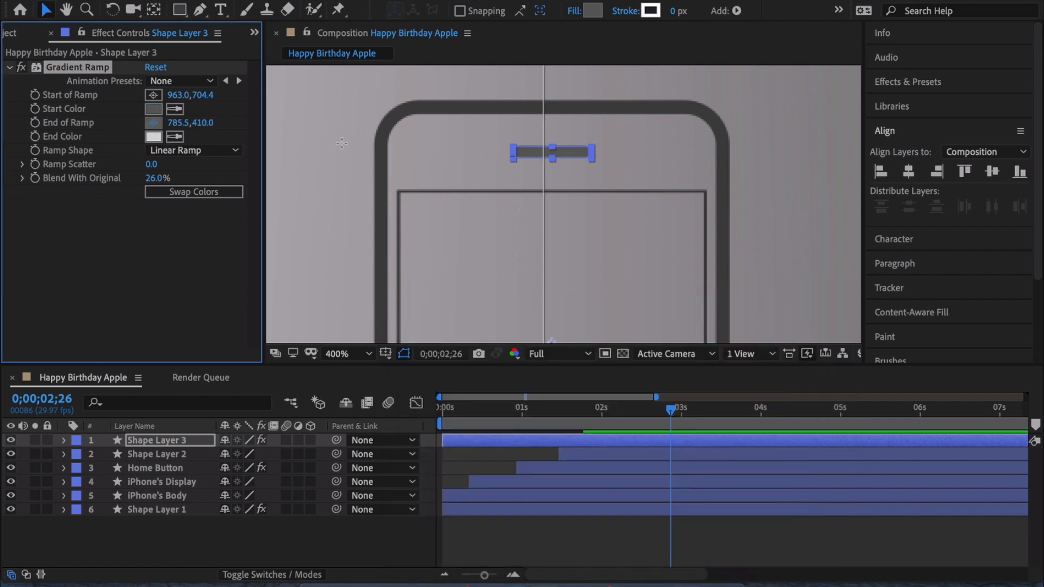
click(552, 165)
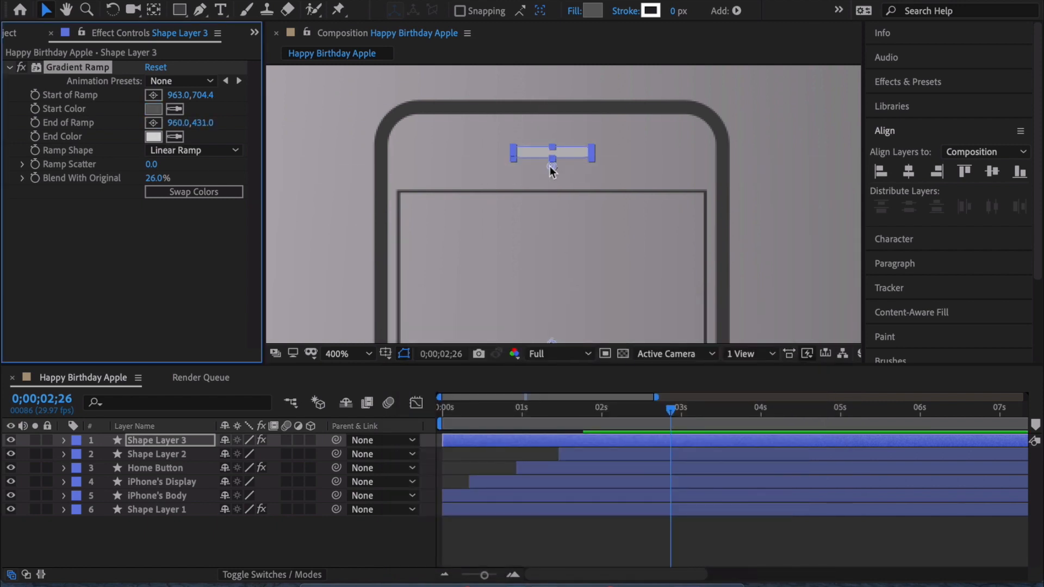
click(153, 96)
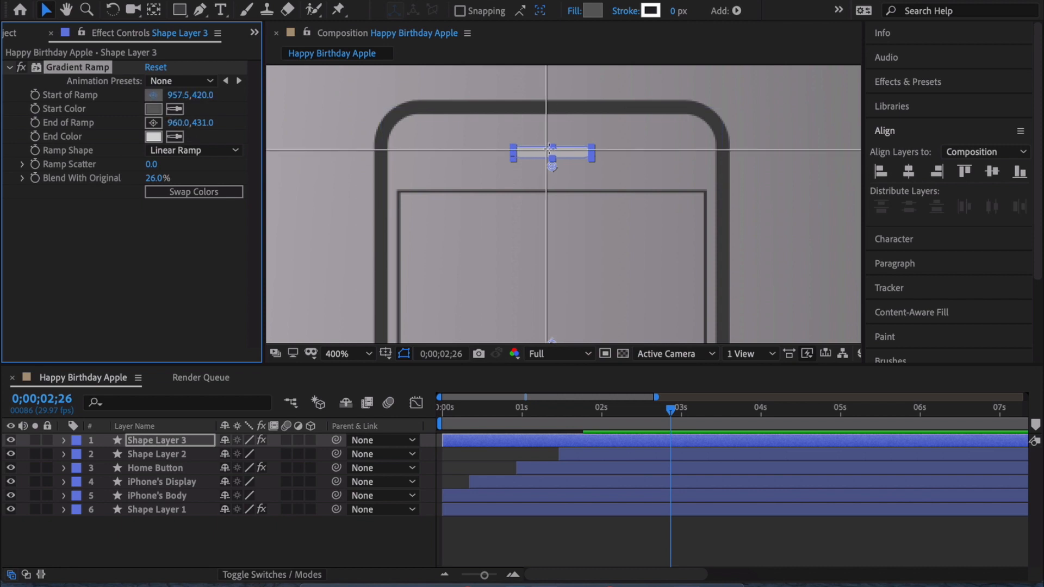
click(552, 151)
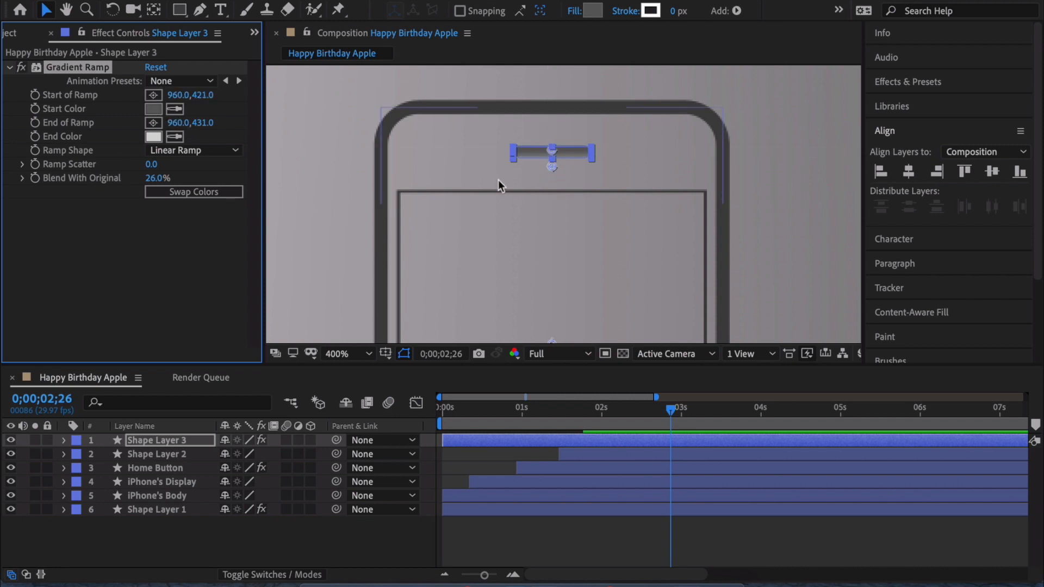
- Set the Ramp Scatter of Shape Layer 3's Gradient Ramp to 2.2
click(755, 152)
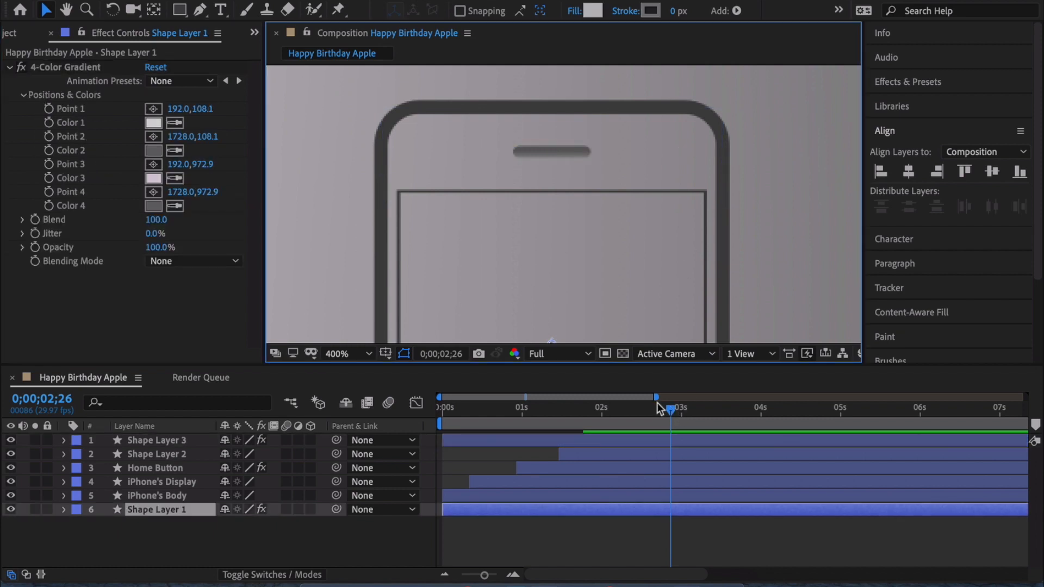
click(156, 441)
drag(152, 164, 161, 165)
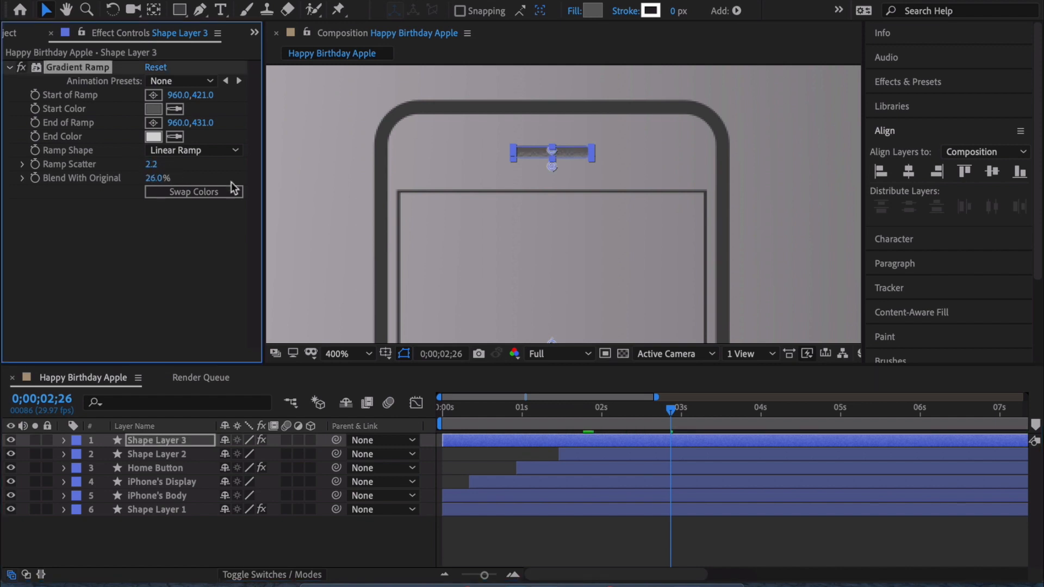
- Trim the start of Shape Layer 3 in the timeline to about 0;00;00;29
click(367, 354)
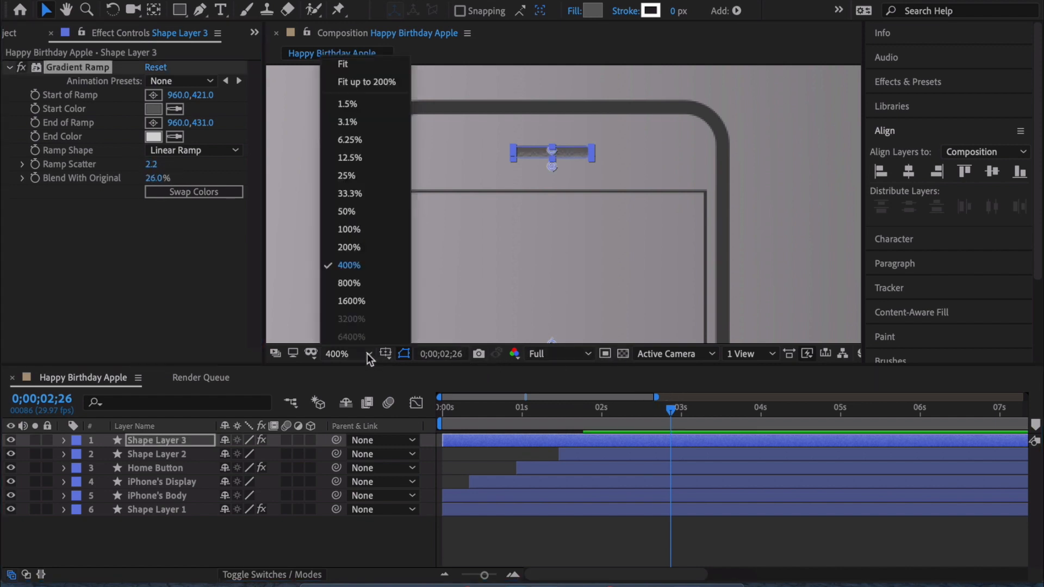
click(661, 440)
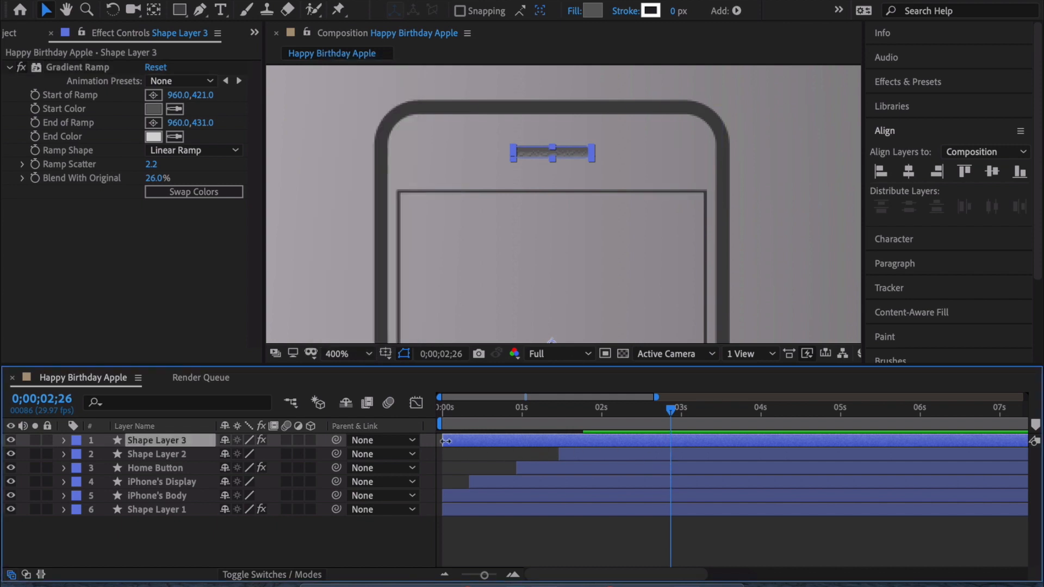
drag(448, 440, 524, 440)
- Keyframe Shape Layer 3's Opacity at 0% at 0;00;00;29
drag(671, 409, 519, 409)
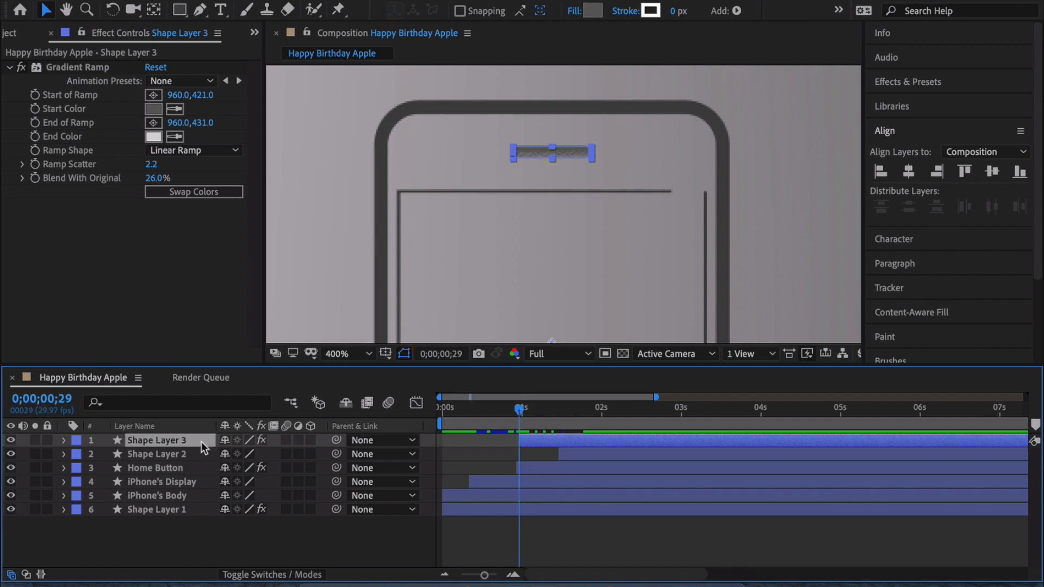
key(t)
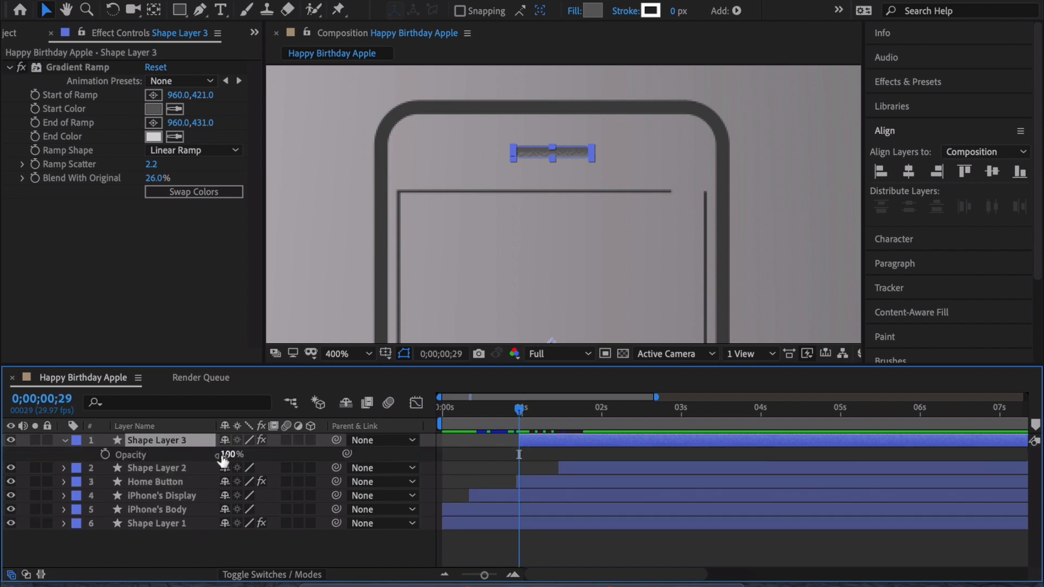
click(104, 455)
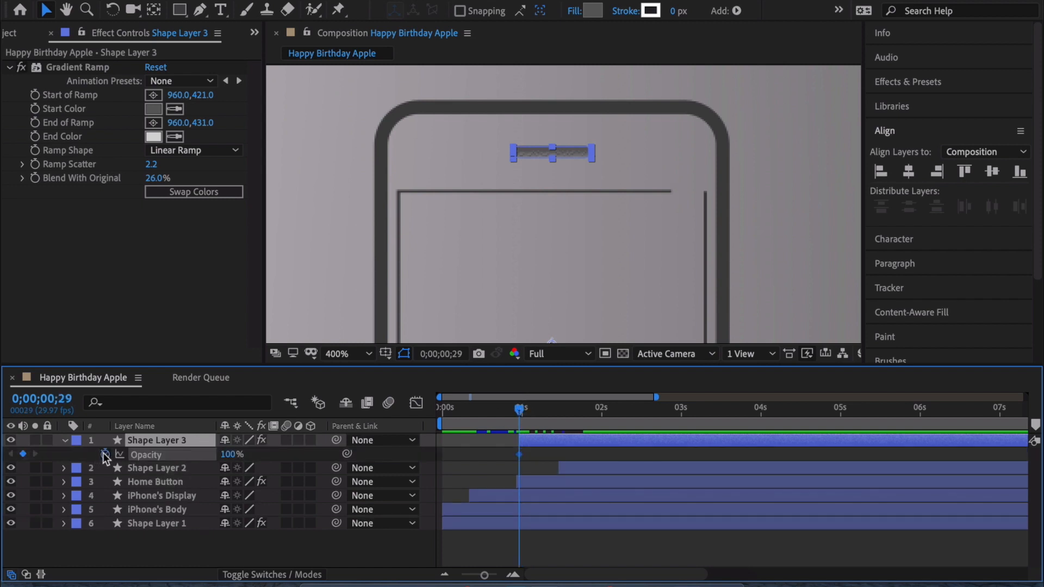
click(231, 455)
text(0)
key(Return)
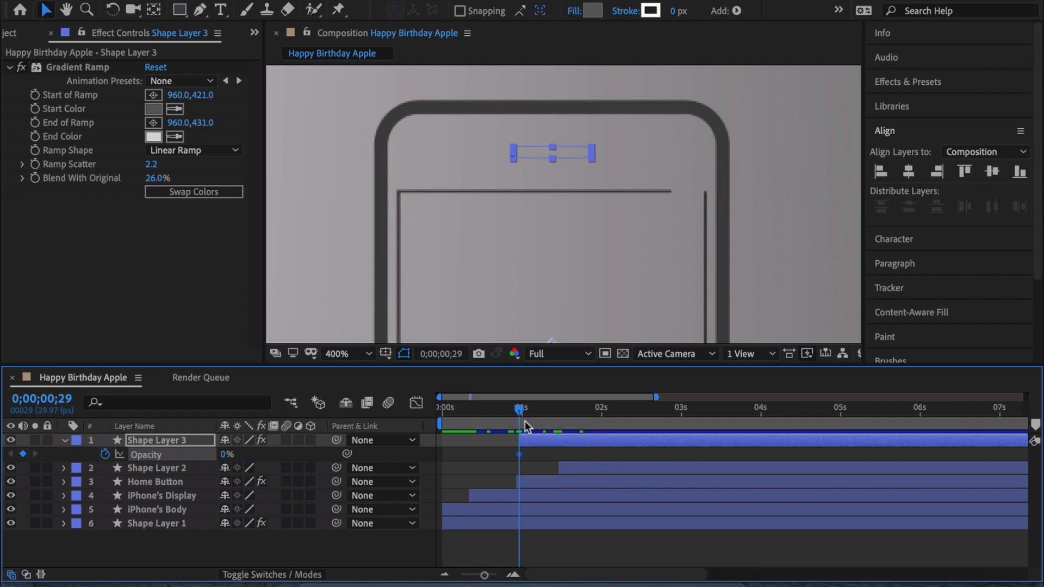
- Keyframe Shape Layer 3's Opacity at 100% at 0;00;01;10
drag(520, 412, 549, 415)
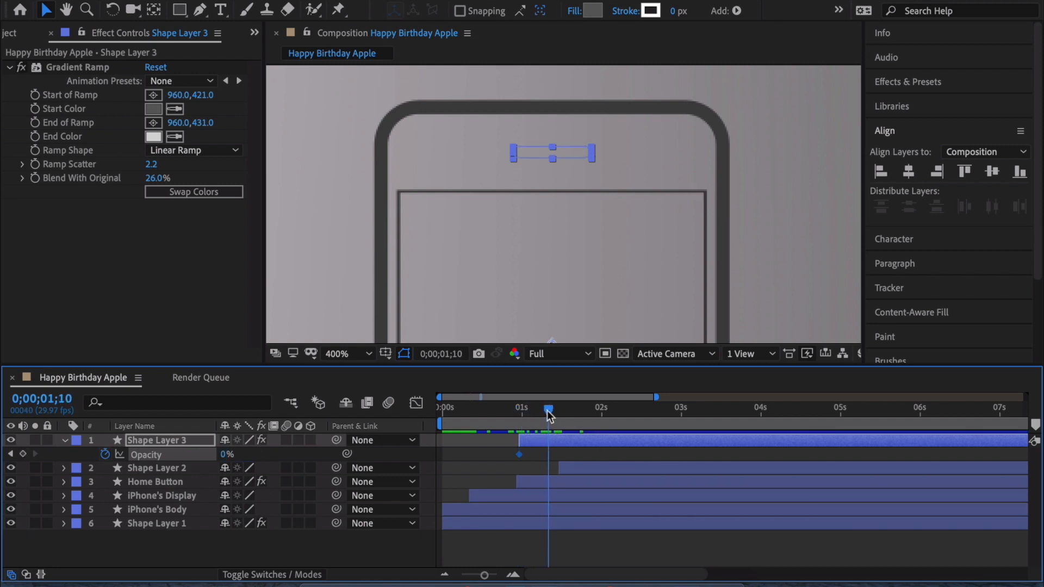
click(226, 455)
text(100)
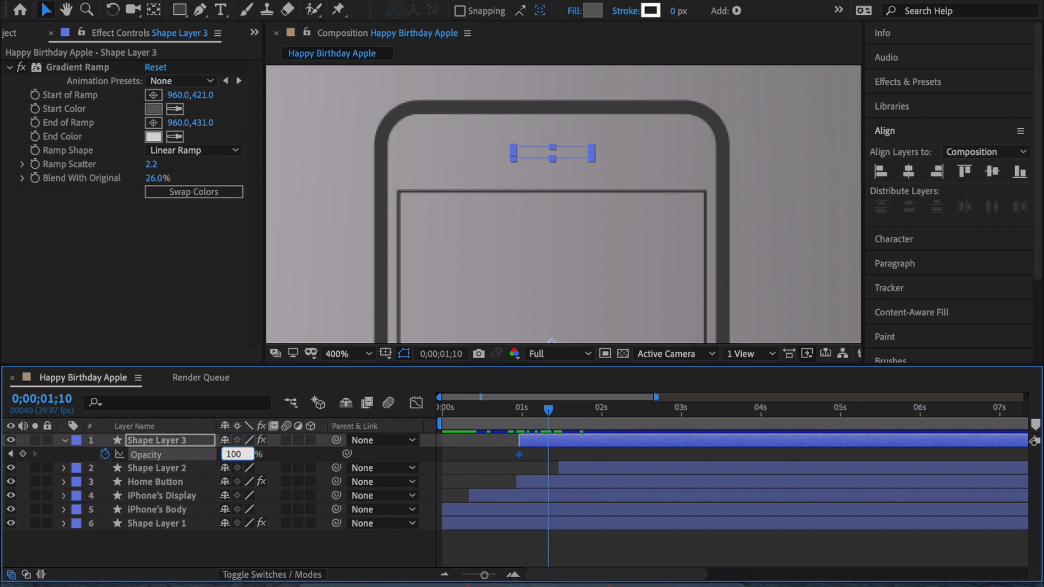
key(Return)
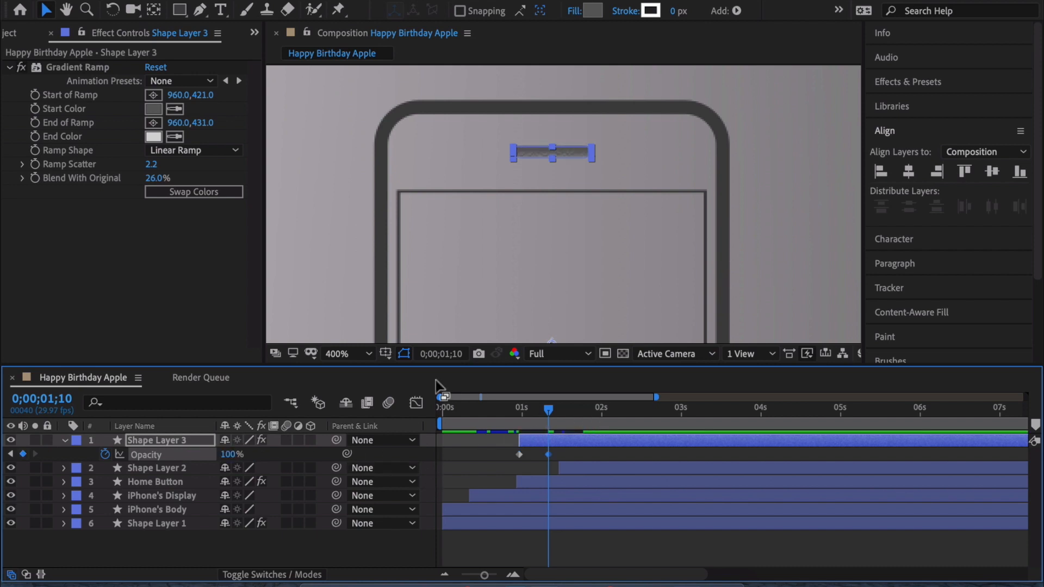
- Fit the whole composition in view and preview the iPhone animation twice from the beginning
click(348, 353)
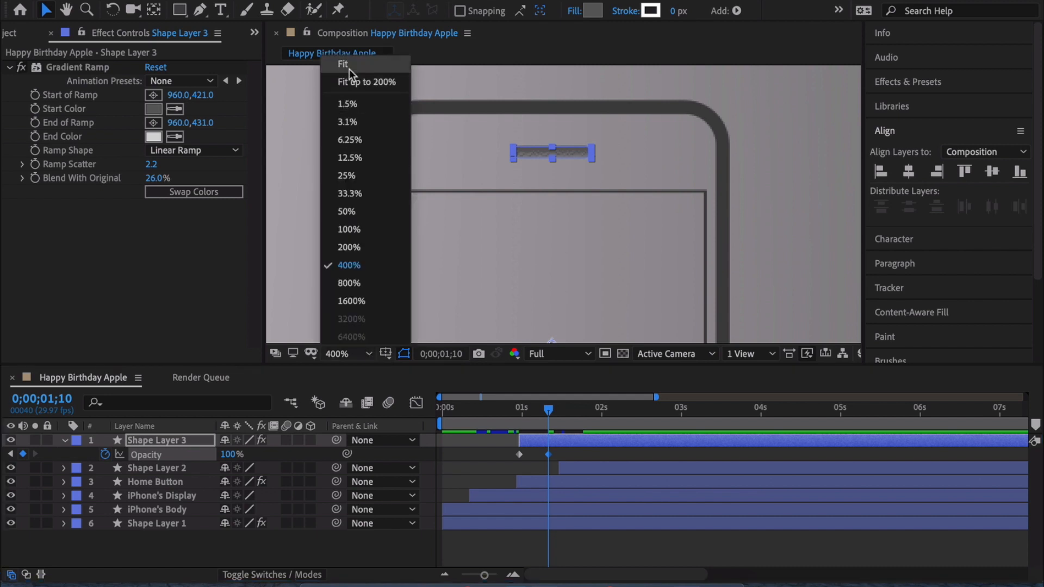
click(353, 82)
drag(542, 410, 414, 412)
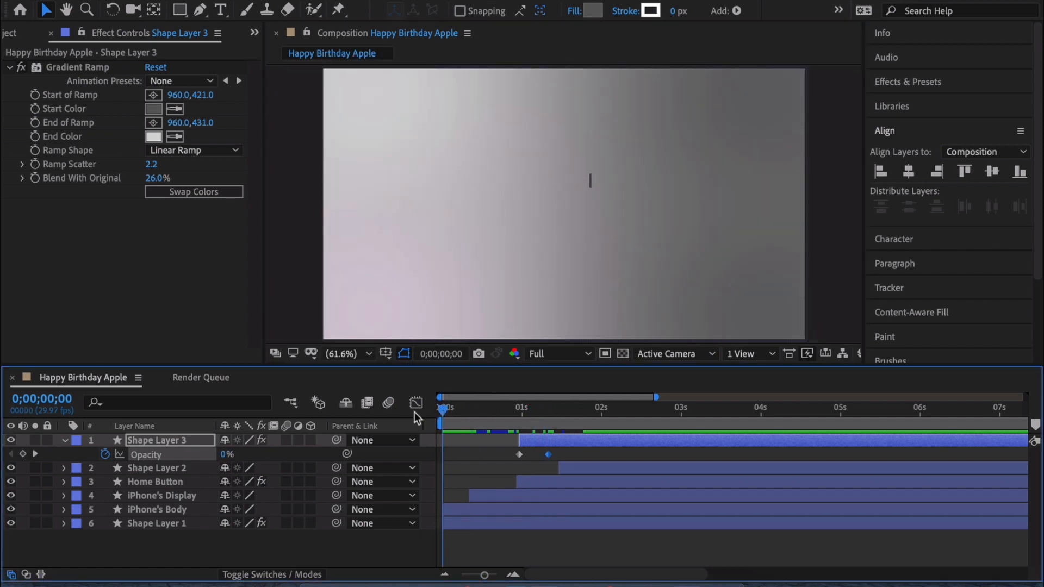
key(space)
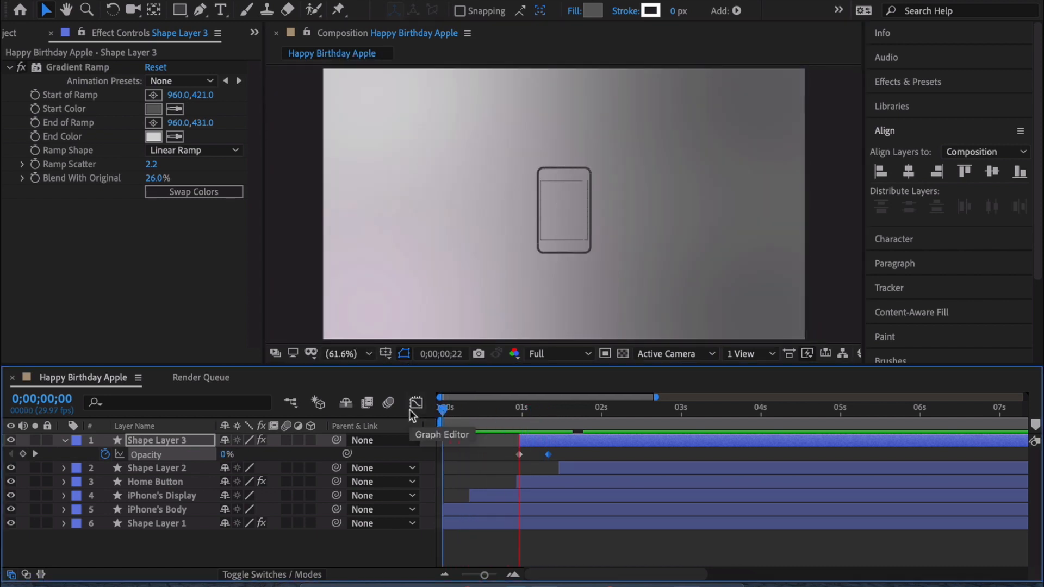
key(space)
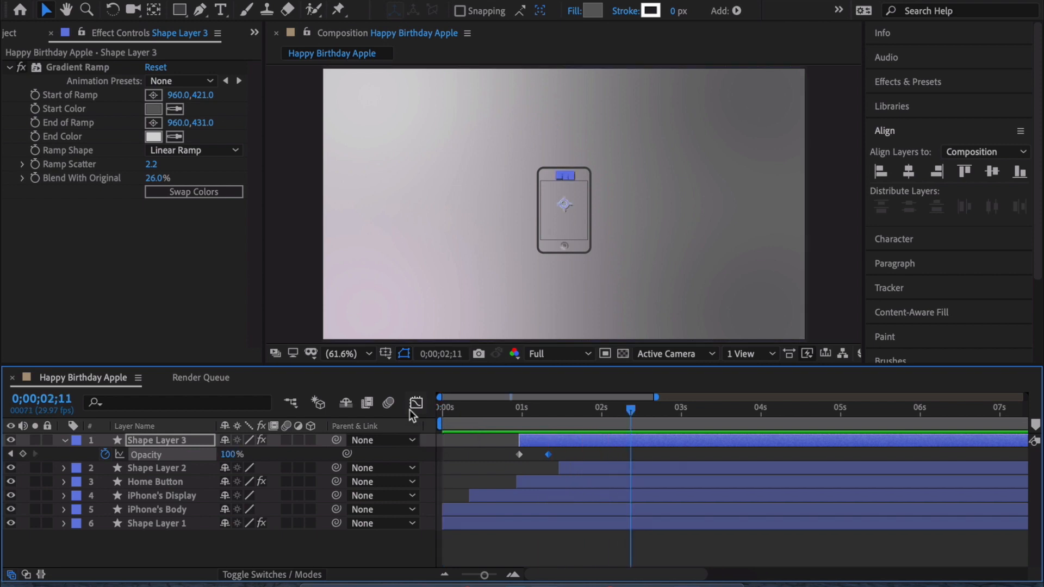
drag(630, 413, 421, 408)
key(space)
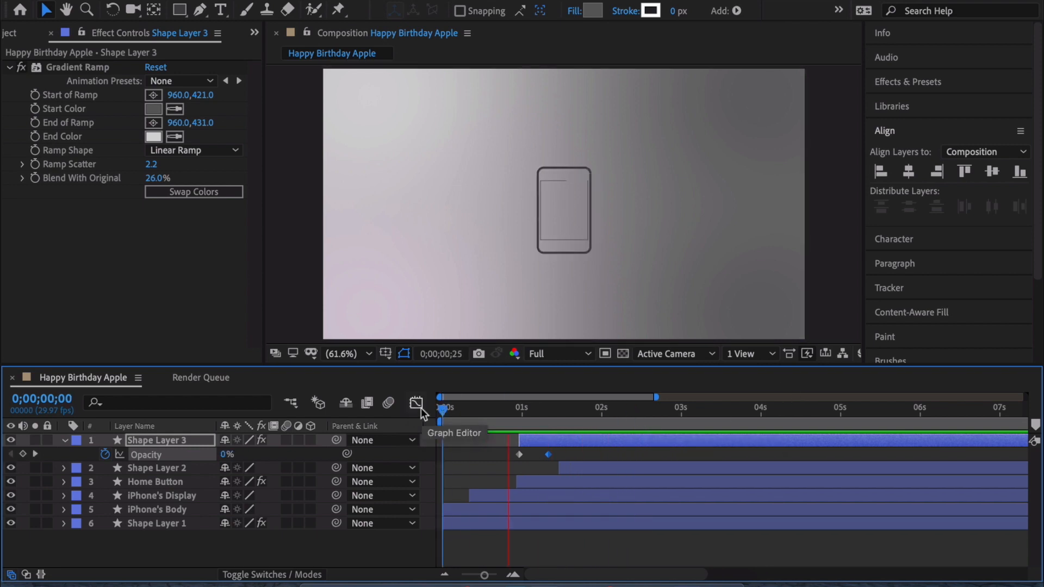
key(space)
click(840, 232)
- Add a HAPPY BIRTHDAY text layer in Helvetica Neue Thin, 55 px, over the lower part of the iPhone
drag(486, 575, 462, 574)
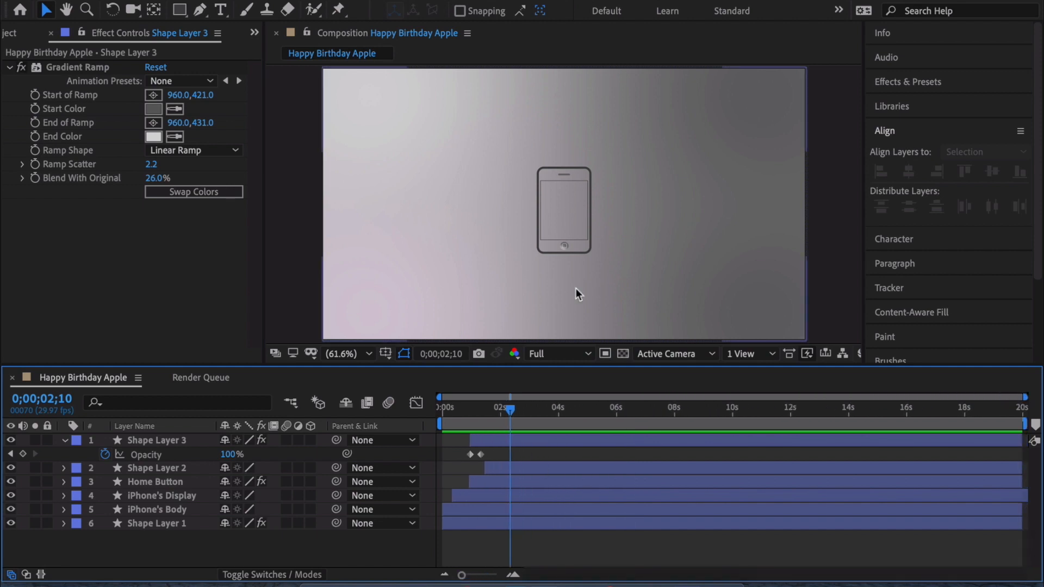
click(64, 440)
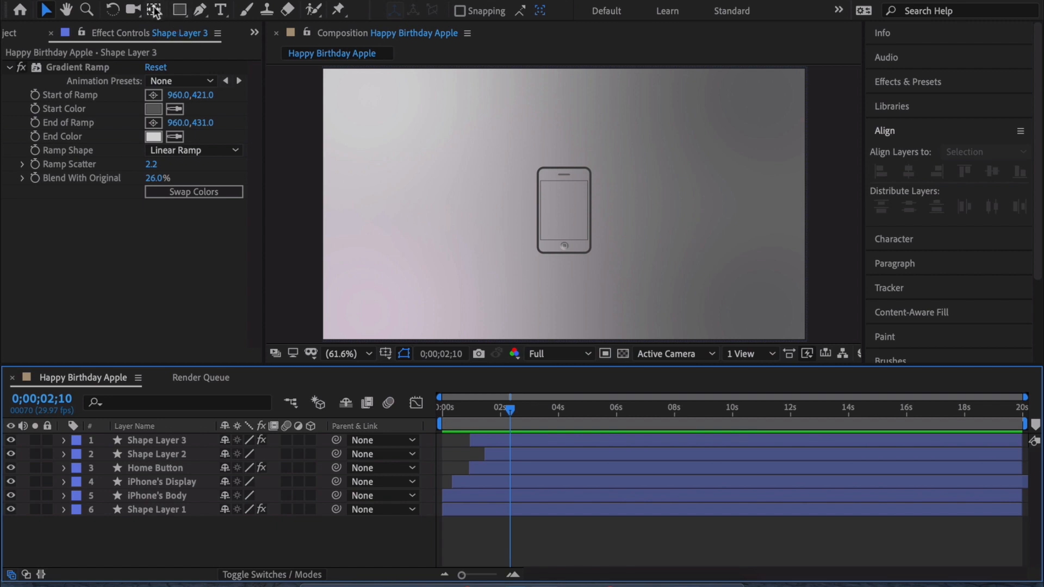
click(220, 11)
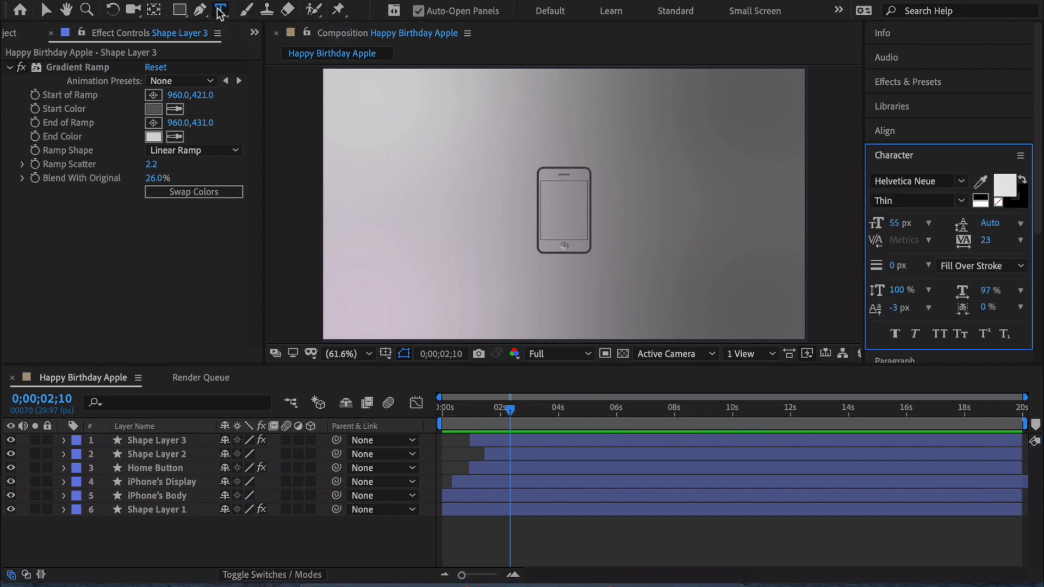
click(551, 244)
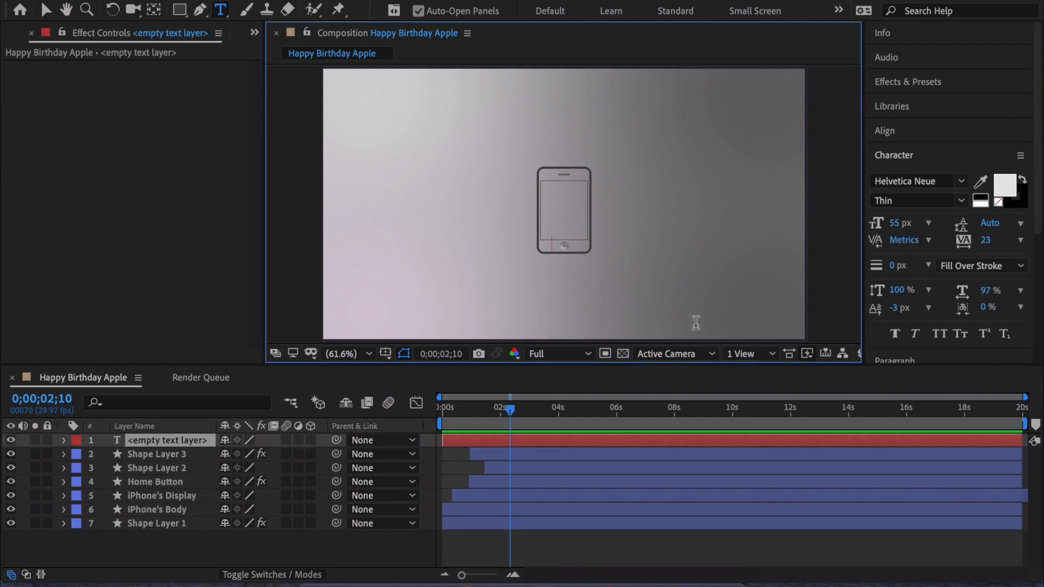
text(H)
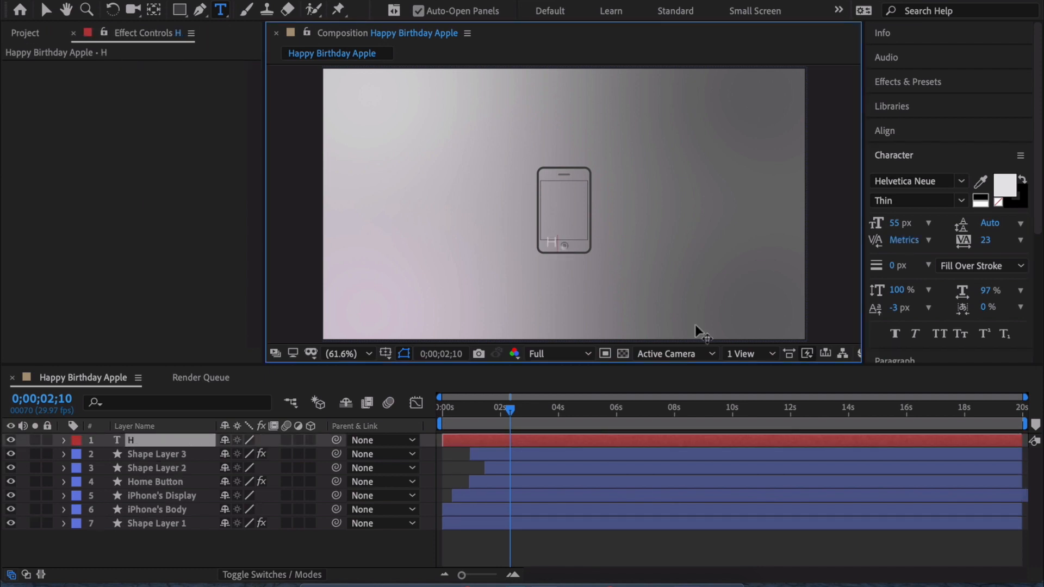
text(APPY BIRT)
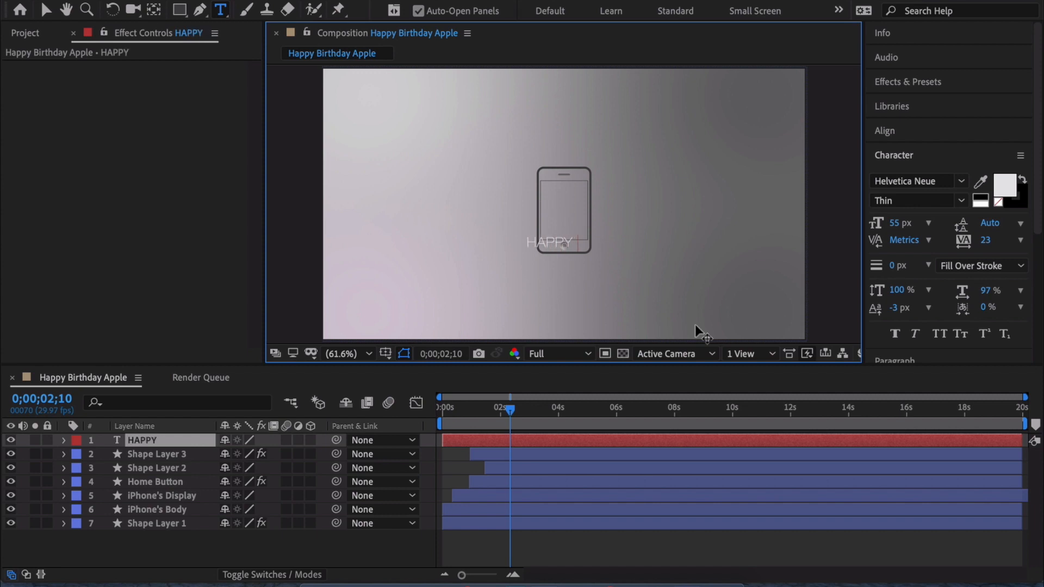
text(HDAT)
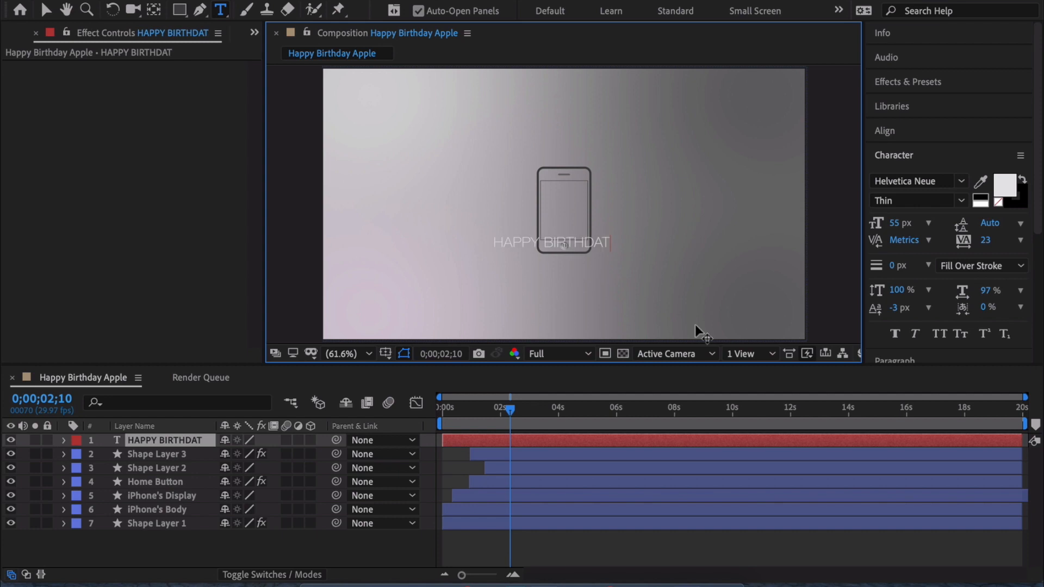
key(BackSpace)
text(Y)
key(Escape)
- Set the HAPPY BIRTHDAY text's fill color to dark gray 454545
click(1004, 185)
drag(516, 434, 410, 491)
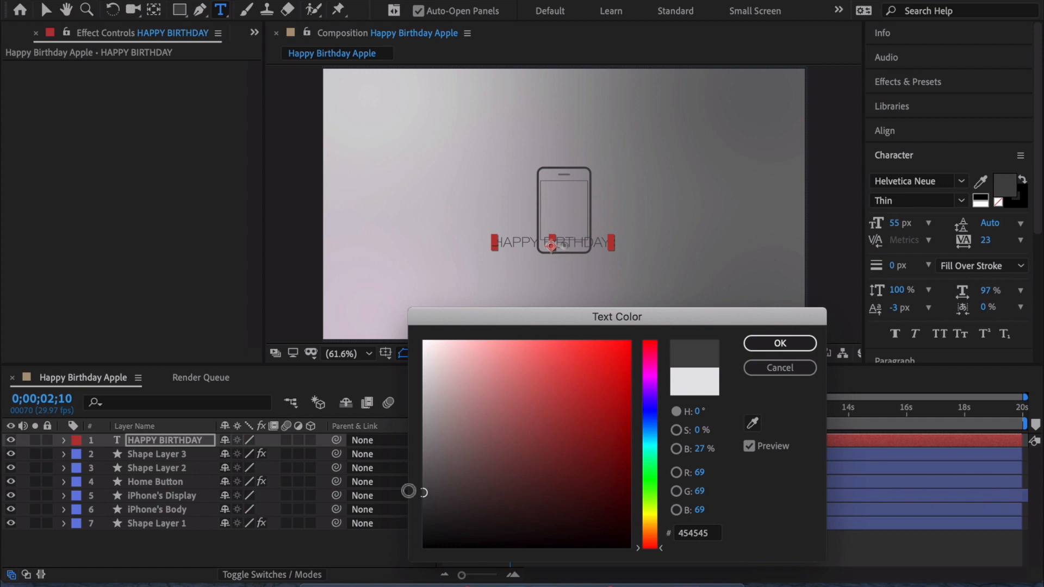
click(780, 348)
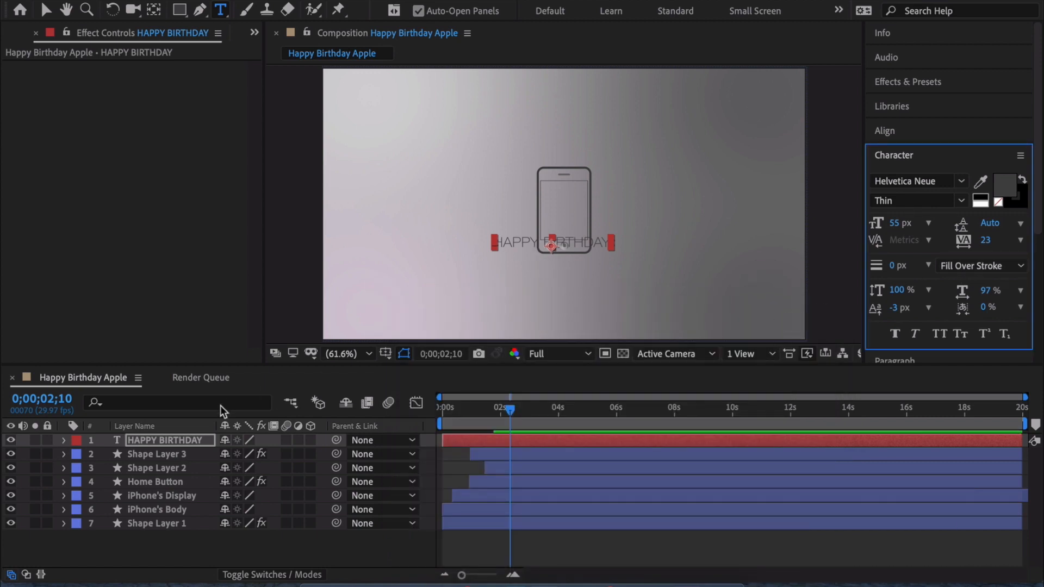
- Center the HAPPY BIRTHDAY text layer horizontally in the composition
click(192, 439)
click(885, 130)
click(911, 174)
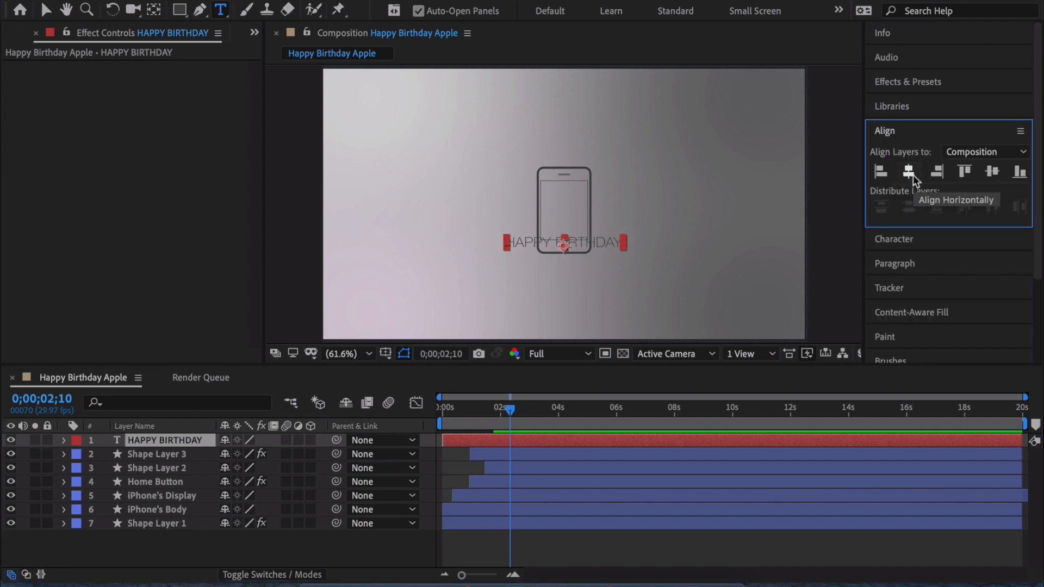
- Trim the start of the HAPPY BIRTHDAY layer to just before the 2-second mark and preview the result
click(166, 455)
mouse_move(510, 412)
mouse_down()
mouse_move(457, 409)
mouse_move(456, 421)
mouse_move(496, 440)
mouse_move(483, 412)
mouse_move(522, 412)
mouse_up()
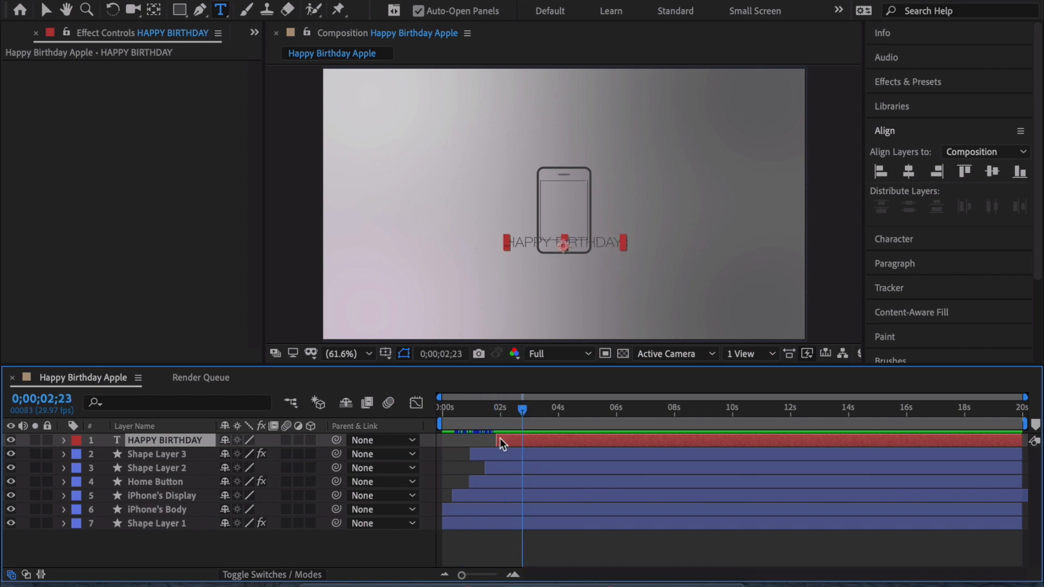
key(space)
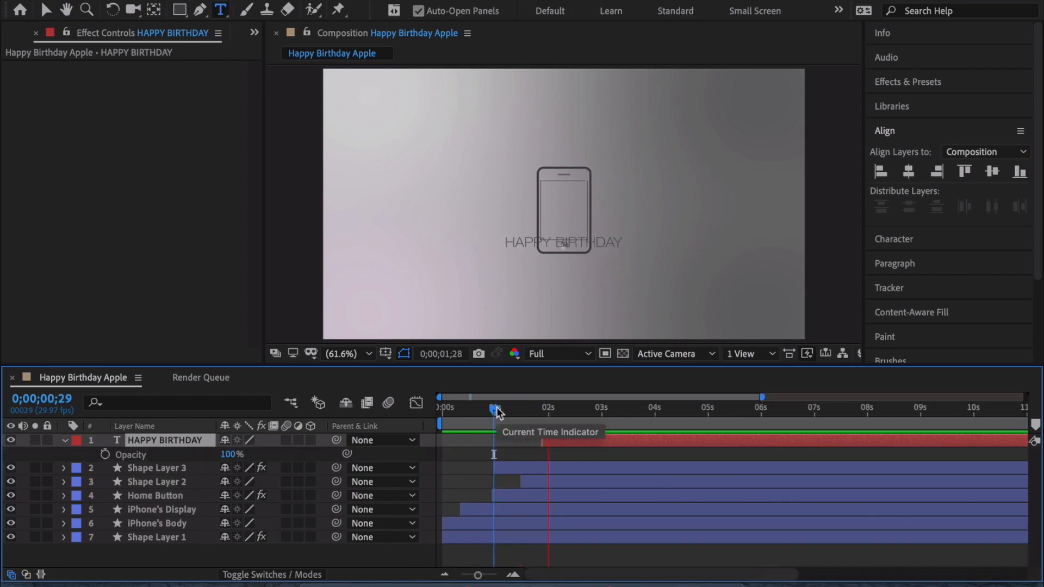
drag(495, 408, 575, 409)
- Pre-compose Shape Layer 3, Shape Layer 2, Home Button, iPhone's Display and iPhone's Body into a composition named iPhone 3GS, moving all attributes
click(165, 468)
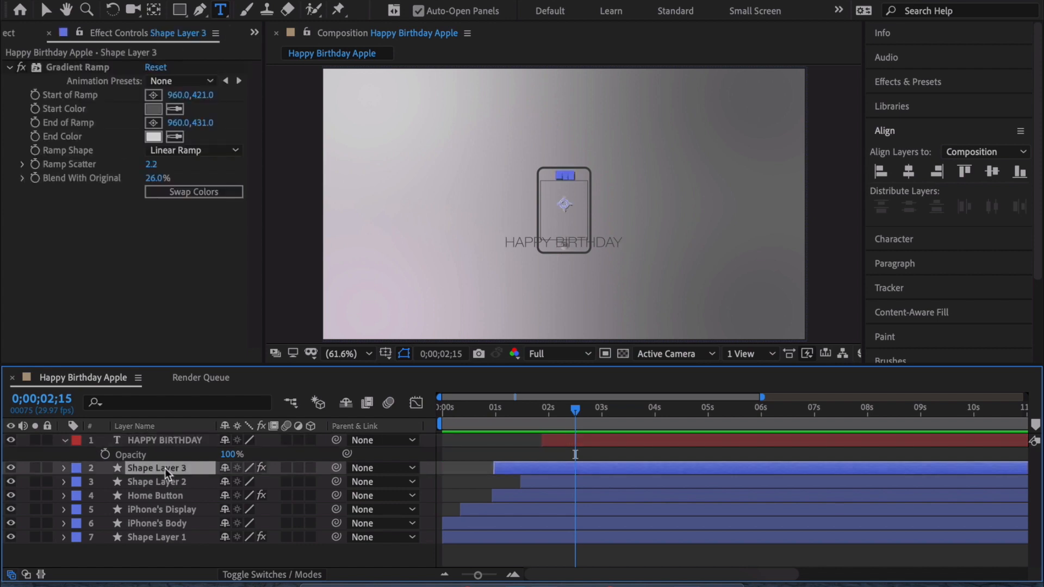
shift+click(165, 482)
shift+click(165, 496)
shift+click(167, 507)
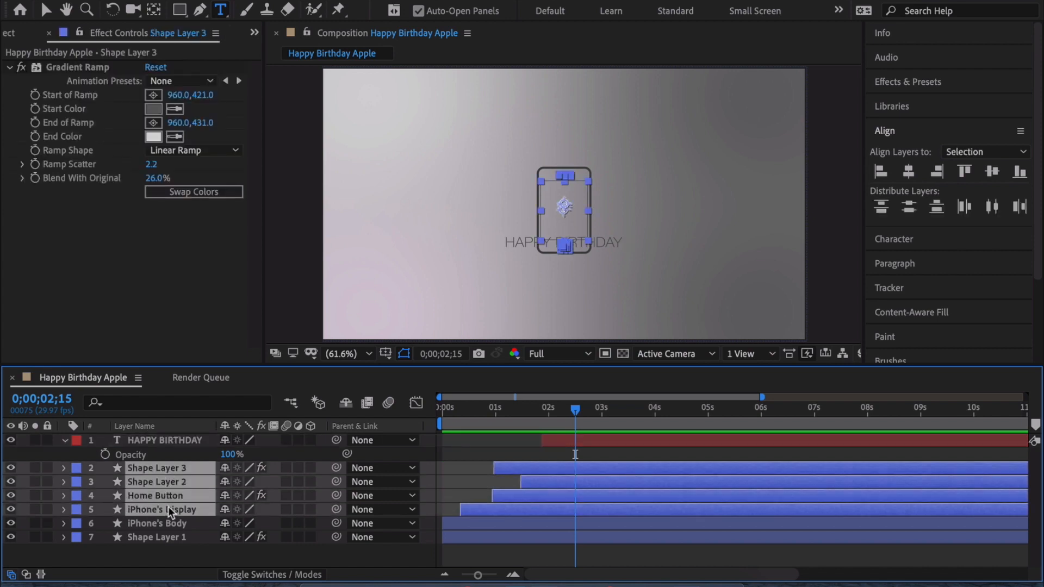
shift+click(168, 521)
right_click(168, 521)
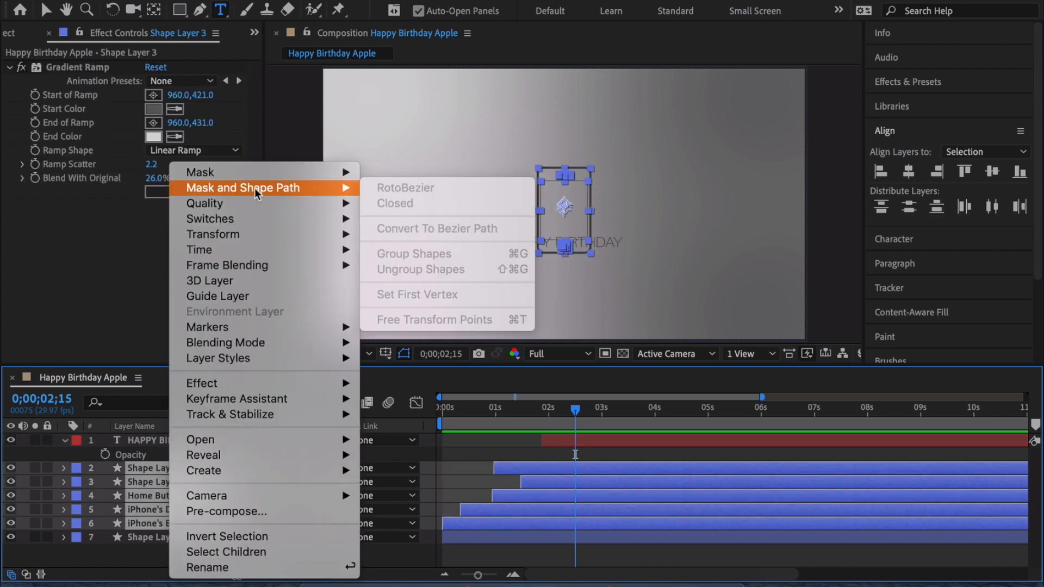
click(240, 511)
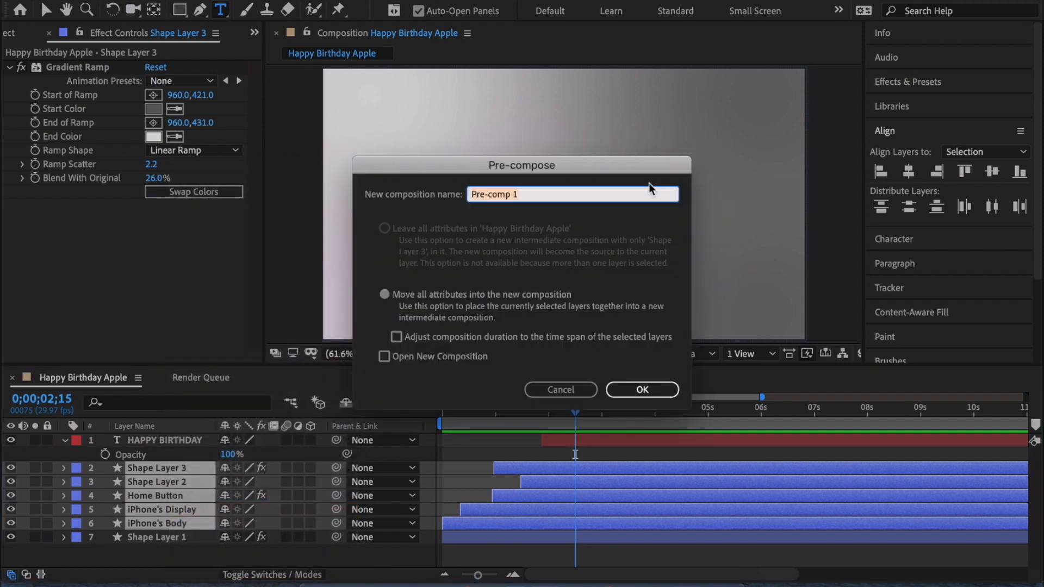
text(iPhone 3GS)
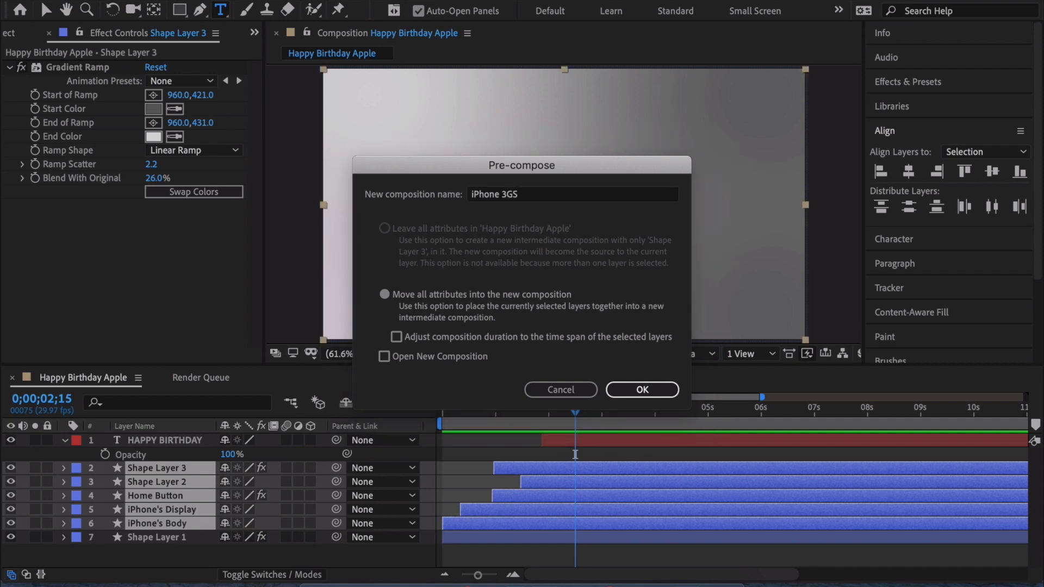
key(Return)
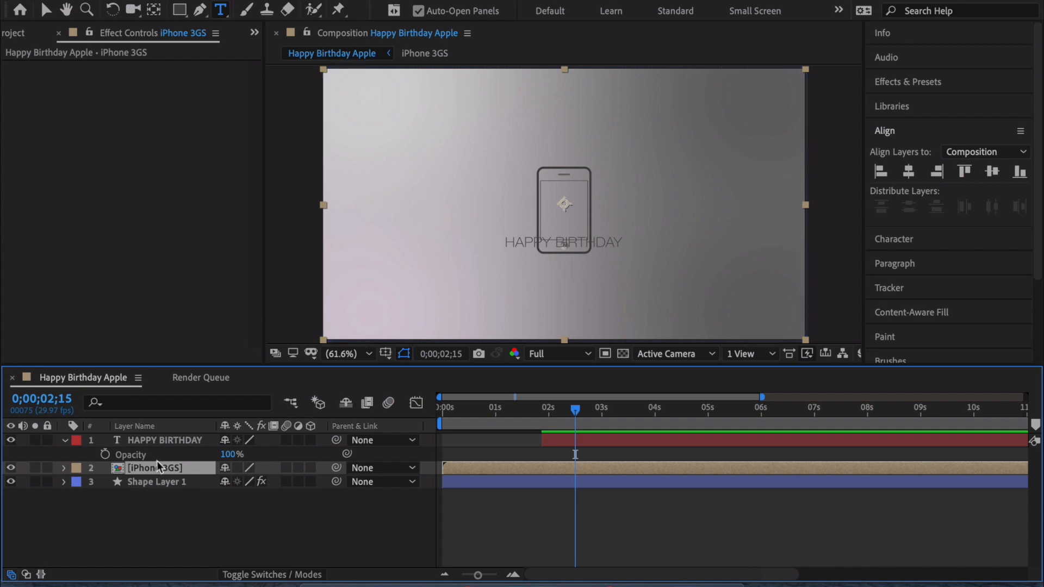
- Keyframe the iPhone 3GS layer's Position at 960.0,540.5 at 0;00;02;03 and at 960.0,383.5 at 0;00;02;23
key(p)
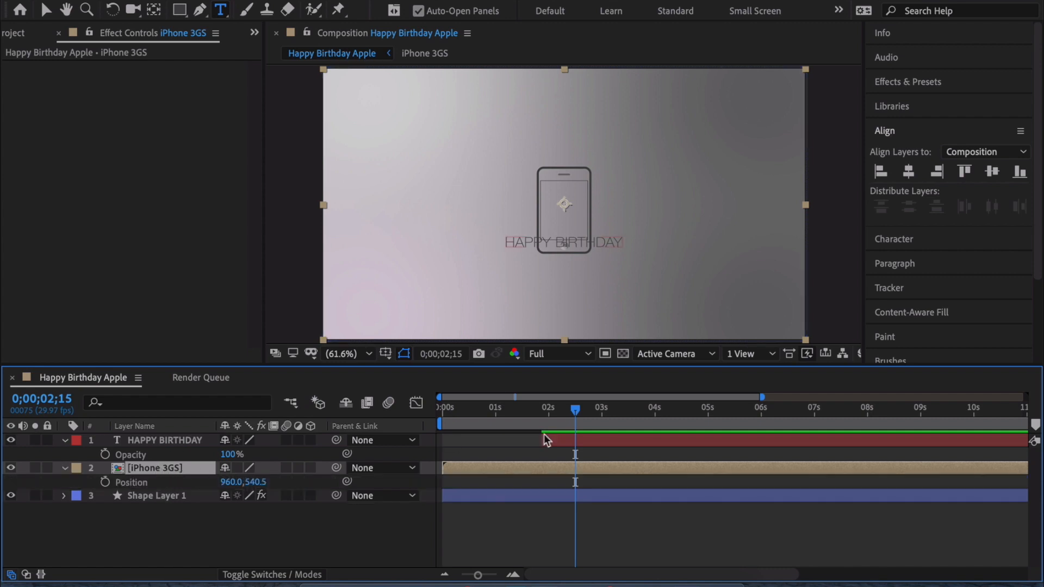
mouse_move(575, 409)
mouse_down()
mouse_move(518, 411)
mouse_move(556, 412)
mouse_up()
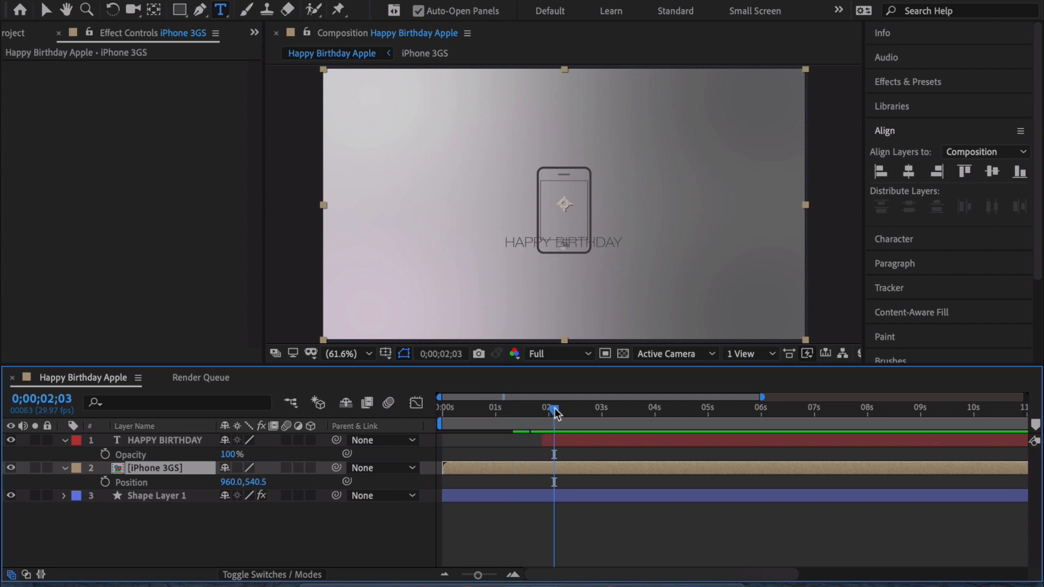
click(107, 482)
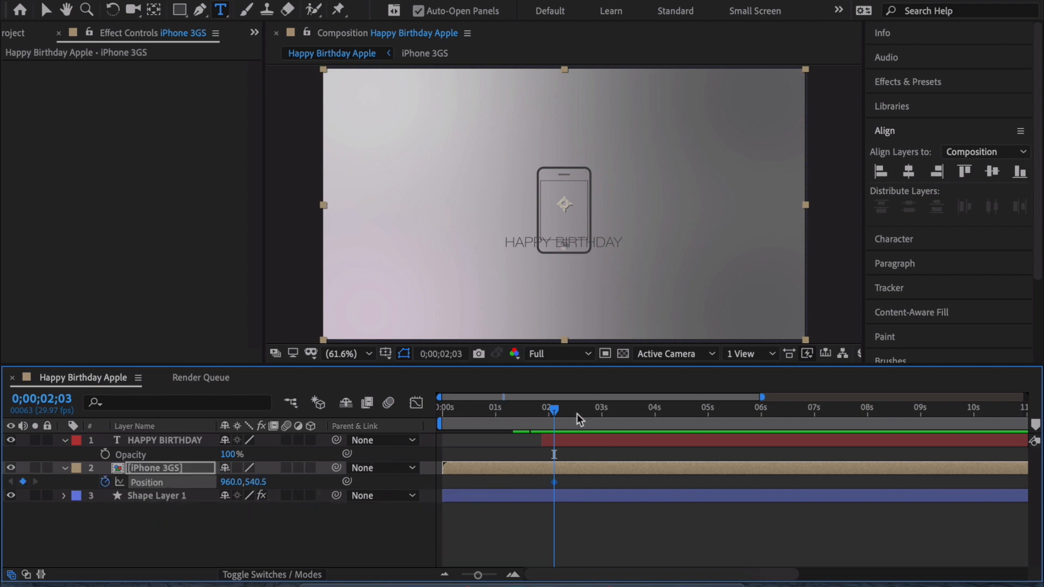
drag(555, 411, 590, 412)
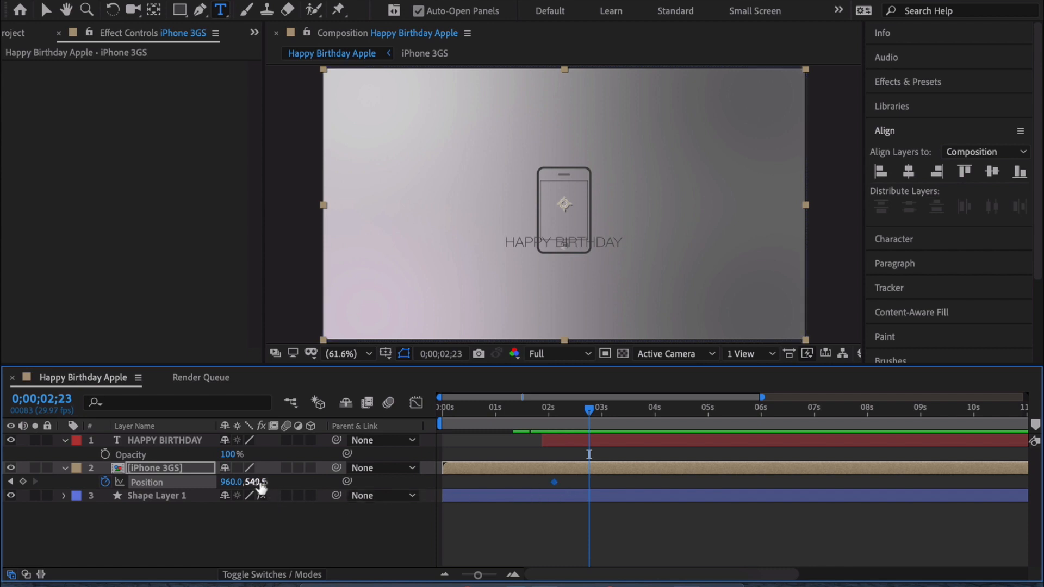
drag(257, 482, 144, 468)
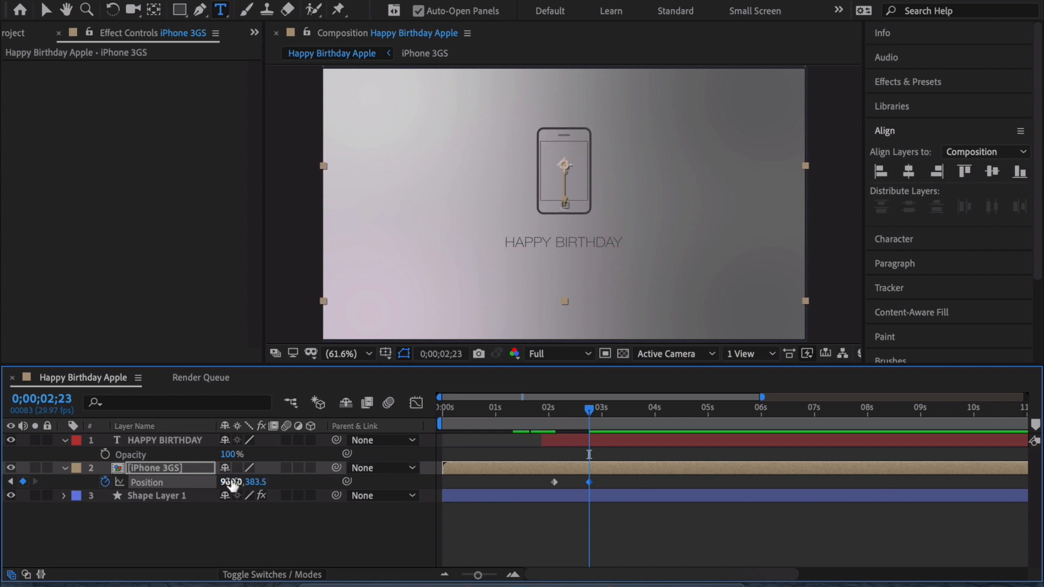
- Reshape the Position speed graph so the iPhone peaks early and eases to 0 px/sec at the last keyframe
click(416, 403)
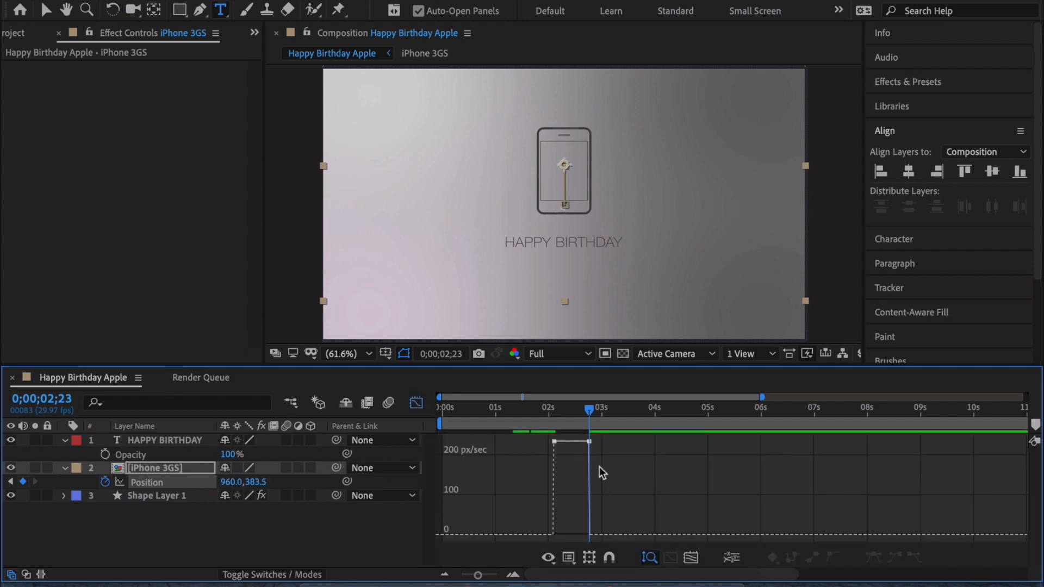
drag(482, 575, 488, 575)
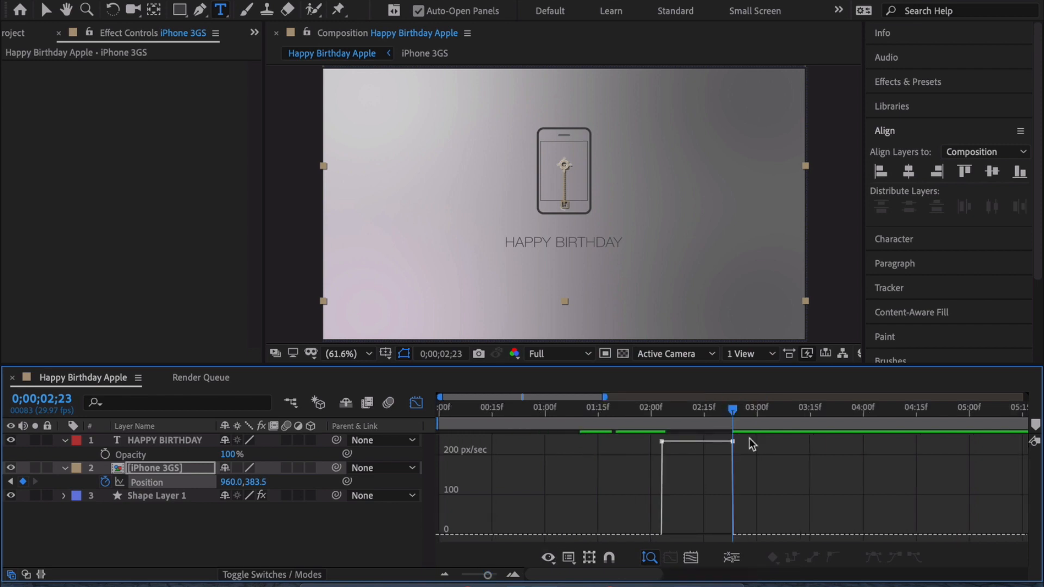
mouse_move(733, 442)
drag(733, 442, 684, 538)
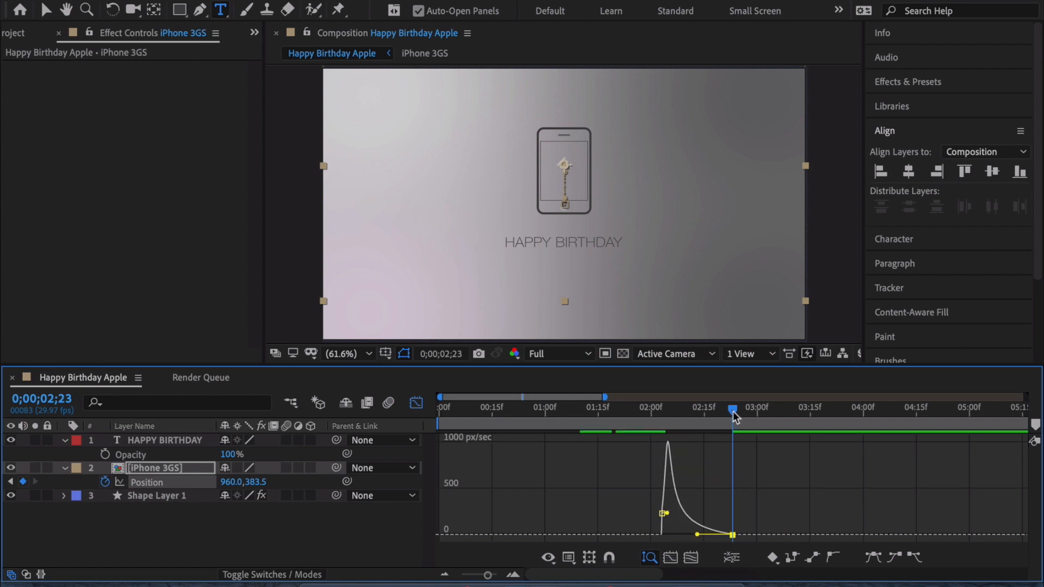
- Move the iPhone 3GS layer's last Position keyframe to 0;00;03;01 and preview the upward movement from 0;00;01;22
drag(732, 414, 767, 410)
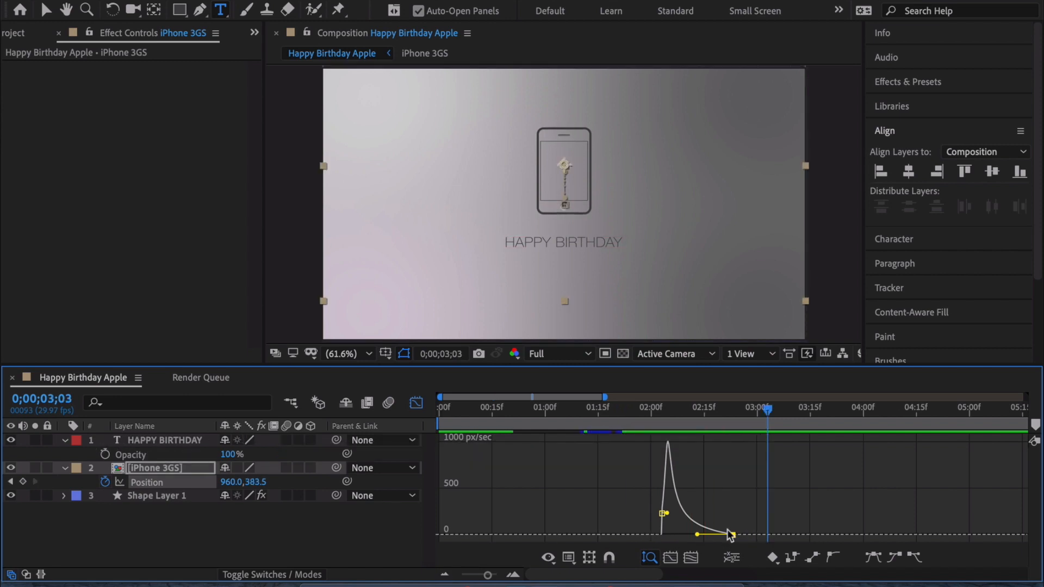
mouse_move(732, 535)
drag(732, 535, 761, 535)
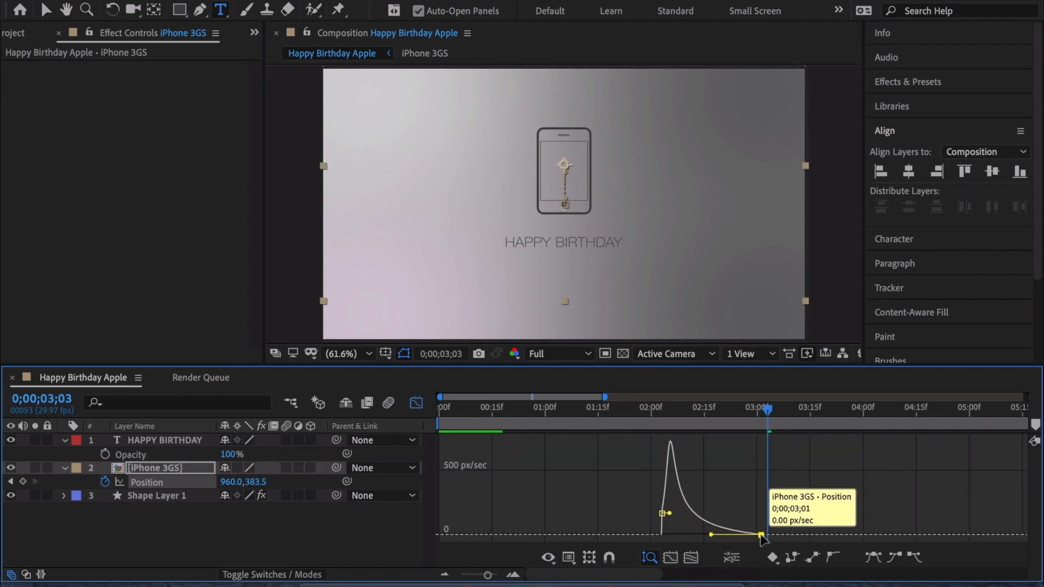
drag(765, 411, 621, 411)
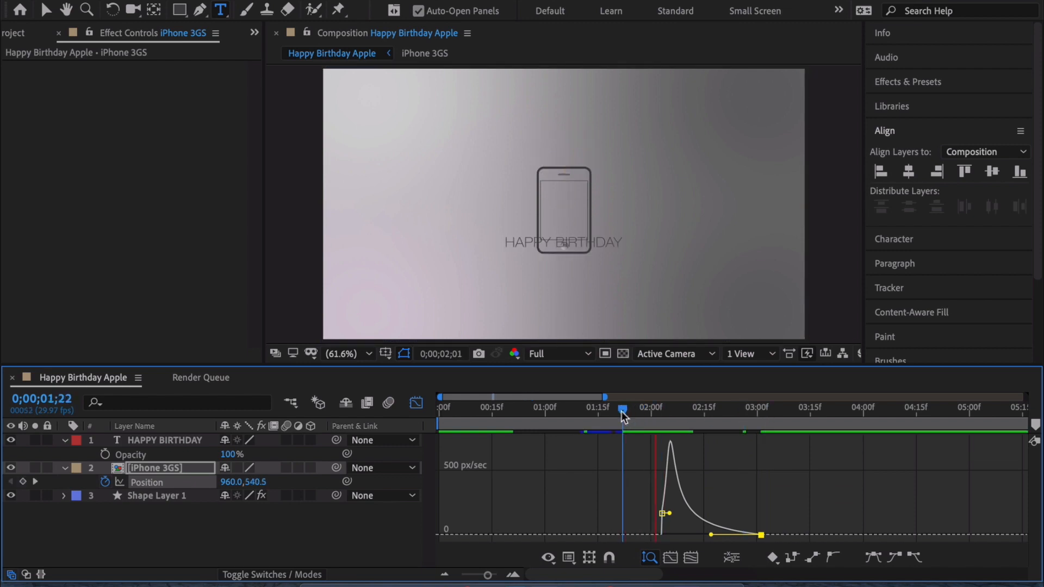
key(space)
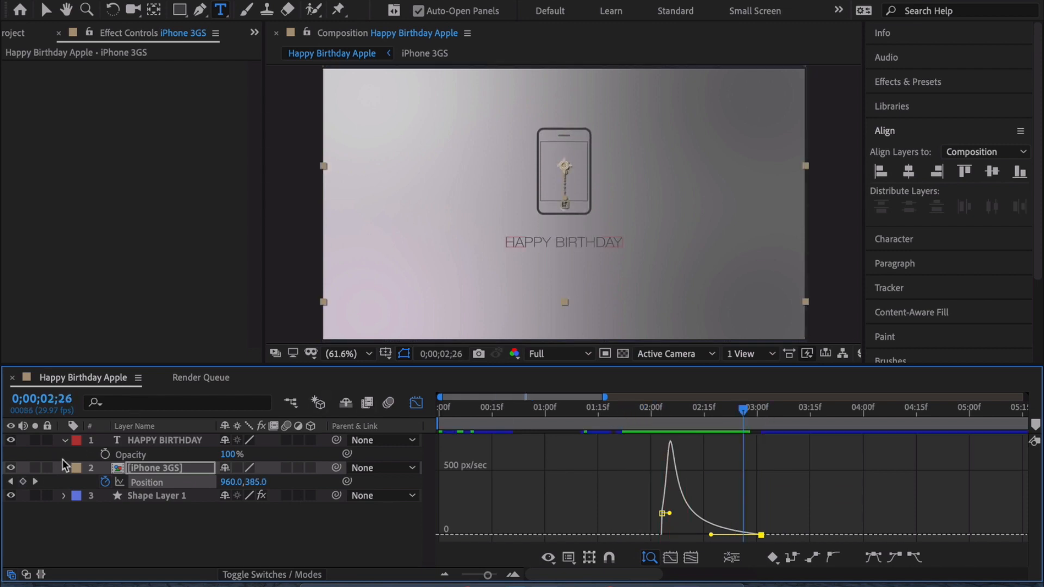
- Keyframe the HAPPY BIRTHDAY layer's Opacity at 0% at 0;00;02;06
click(64, 465)
click(64, 439)
click(136, 440)
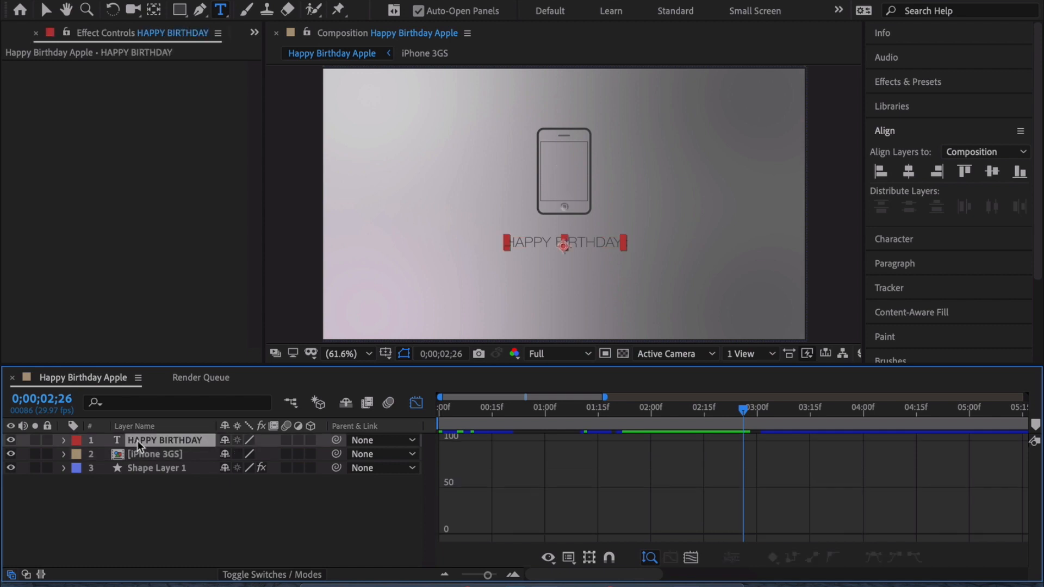
key(t)
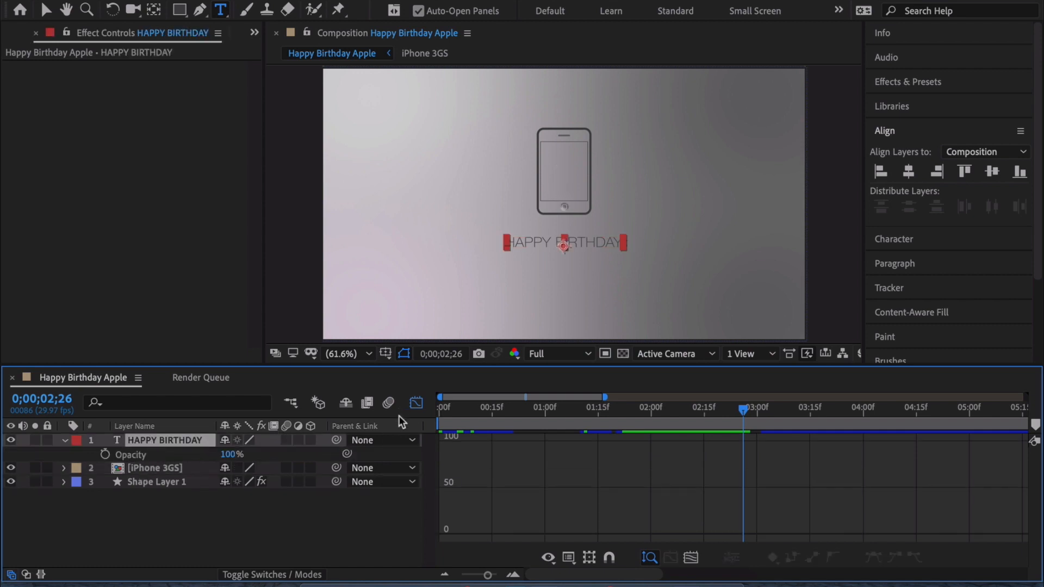
click(415, 403)
drag(750, 414, 675, 412)
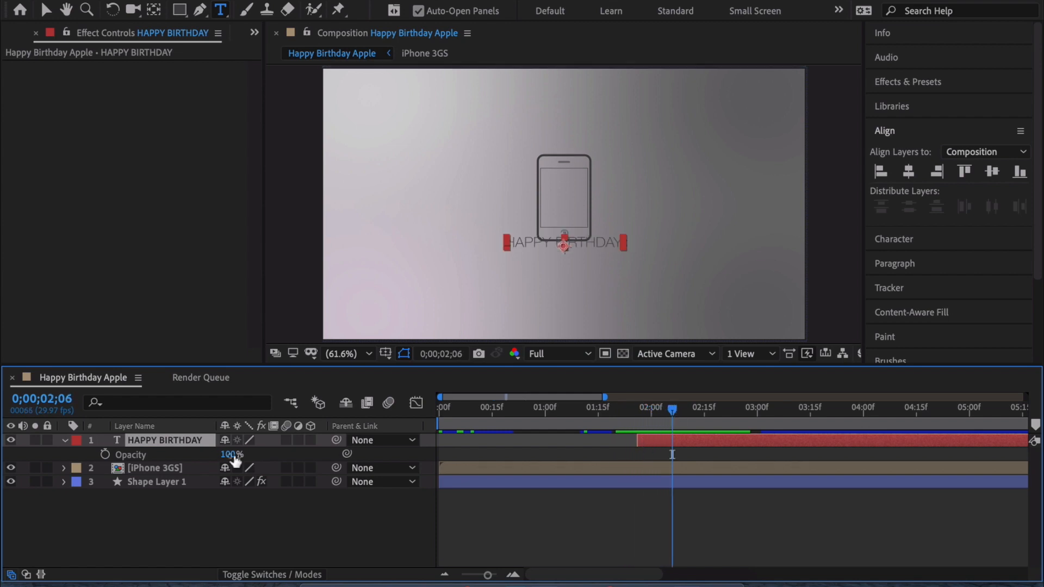
click(233, 457)
text(0)
key(Return)
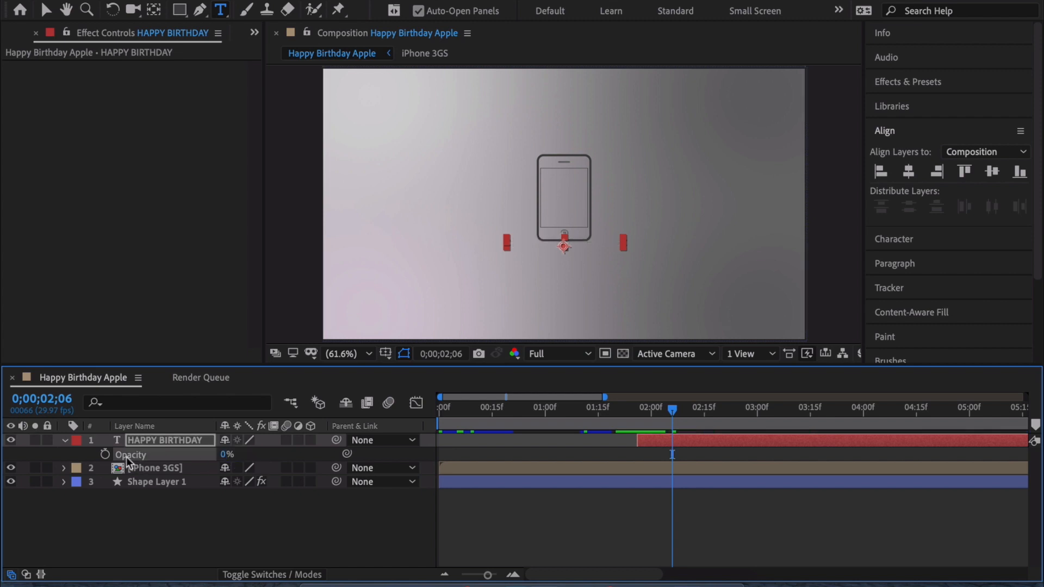
click(105, 454)
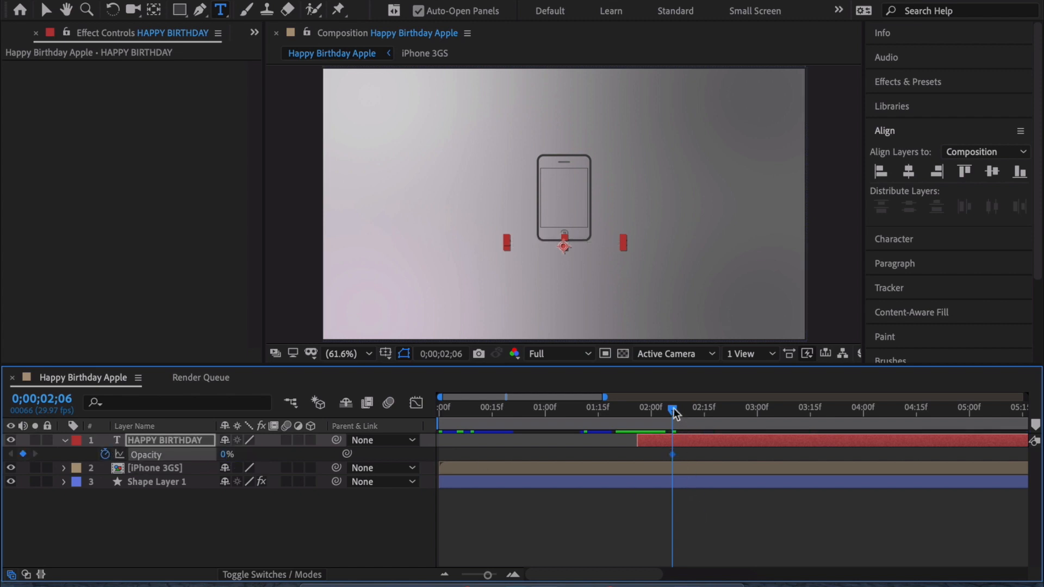
- Keyframe the HAPPY BIRTHDAY layer's Opacity at 100% at 0;00;02;12
drag(674, 413, 696, 414)
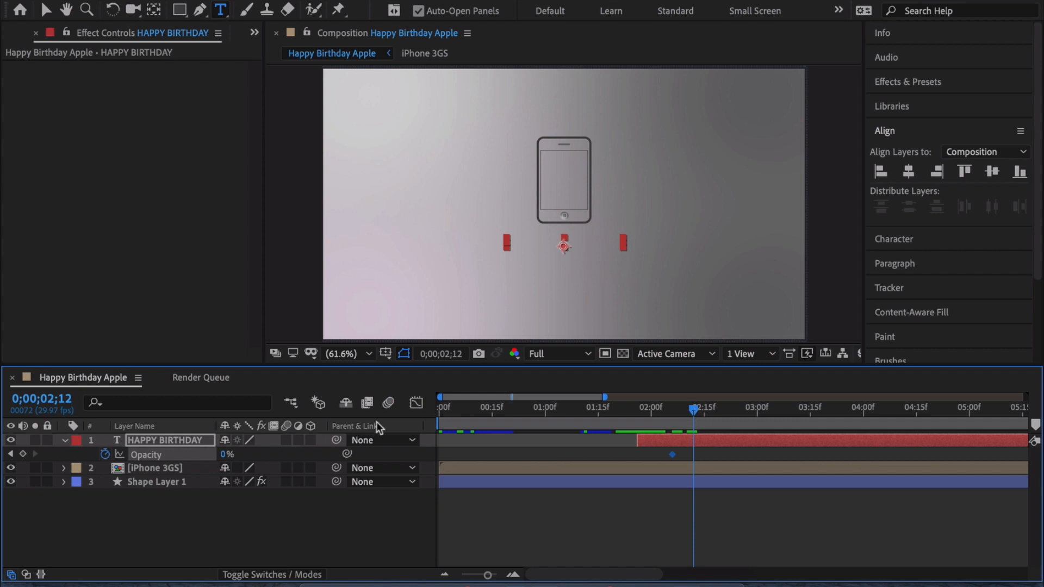
click(225, 456)
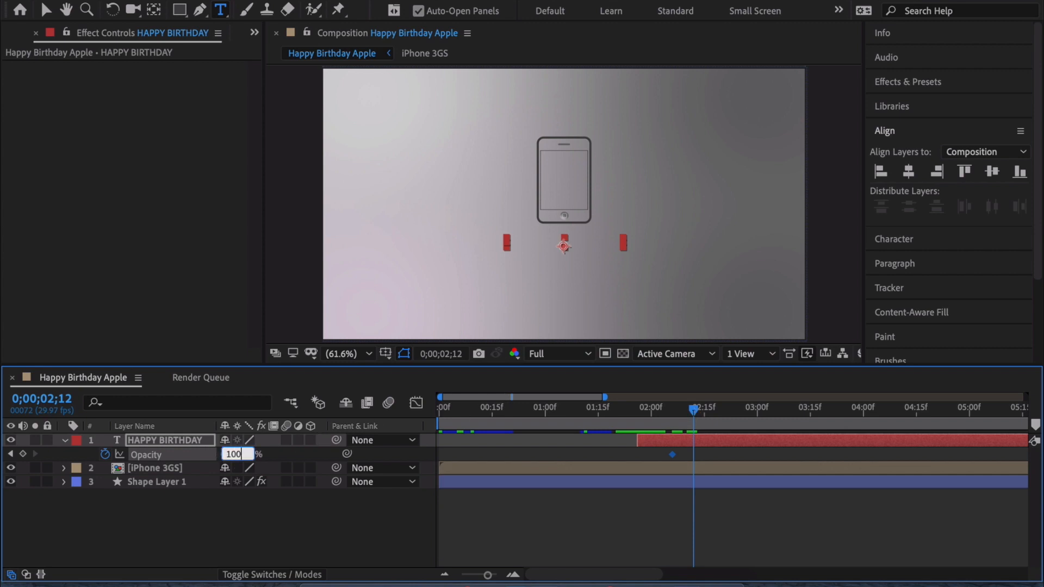
key(Return)
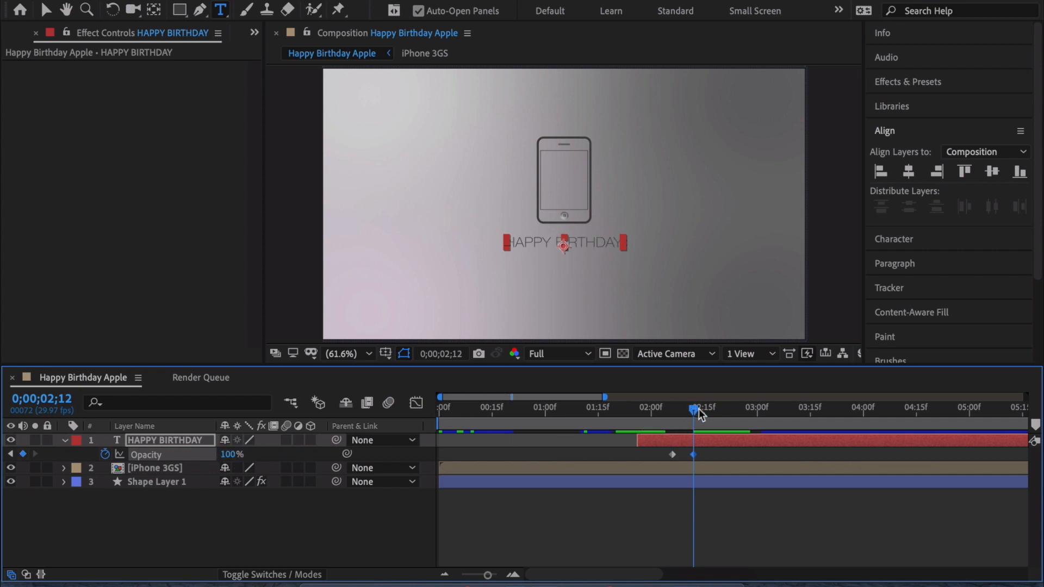
- Preview the whole Happy Birthday Apple animation from 0;00;00;00 and stop playback after the text has faded in
drag(488, 574, 451, 579)
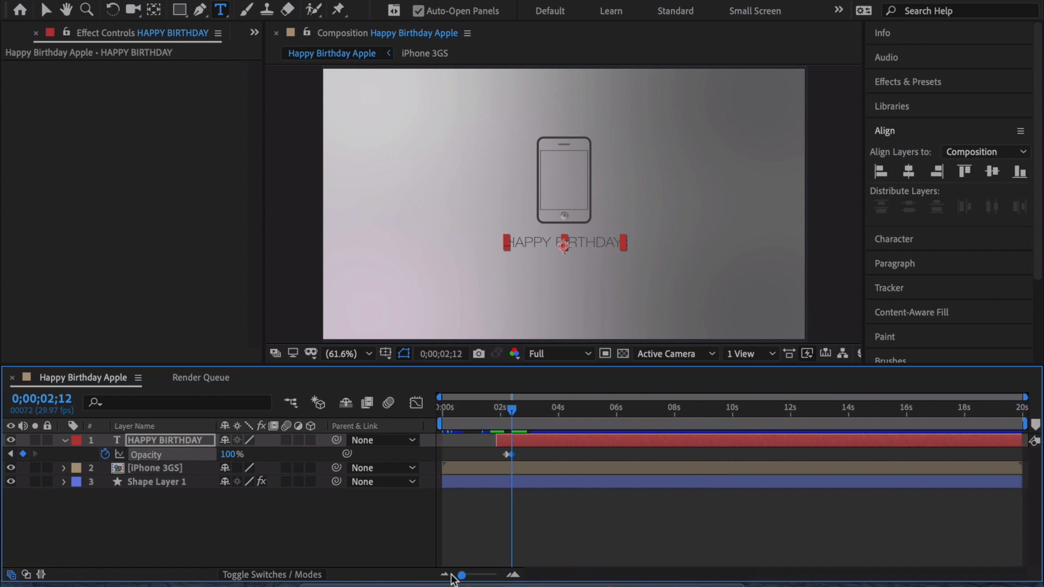
drag(513, 414, 423, 423)
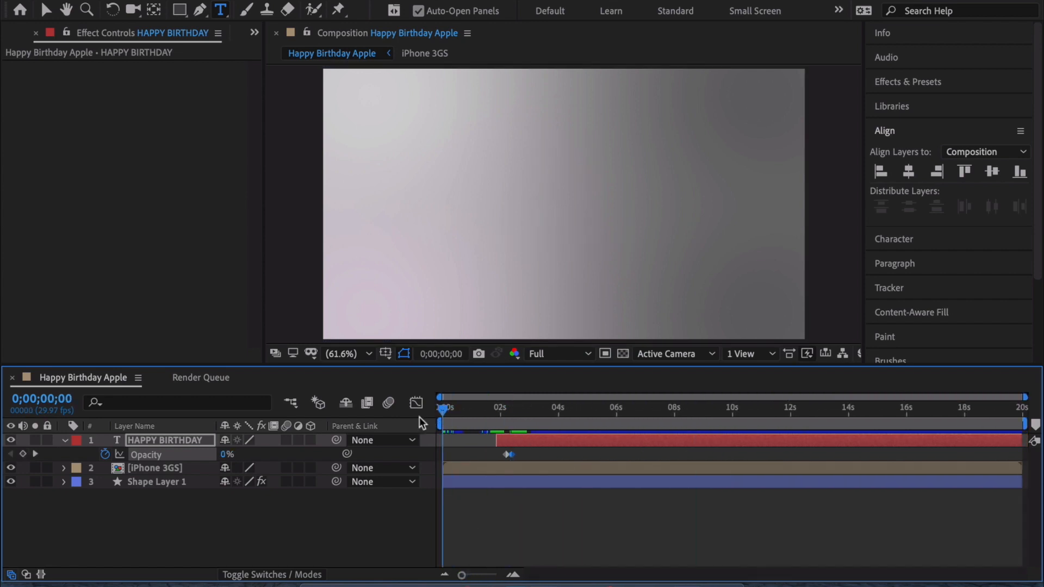
key(space)
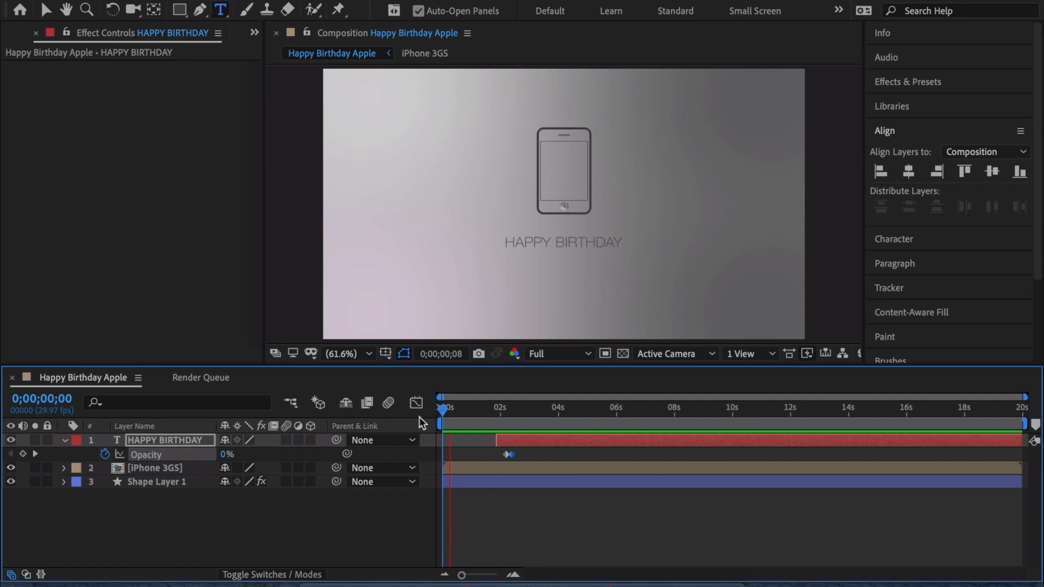
key(space)
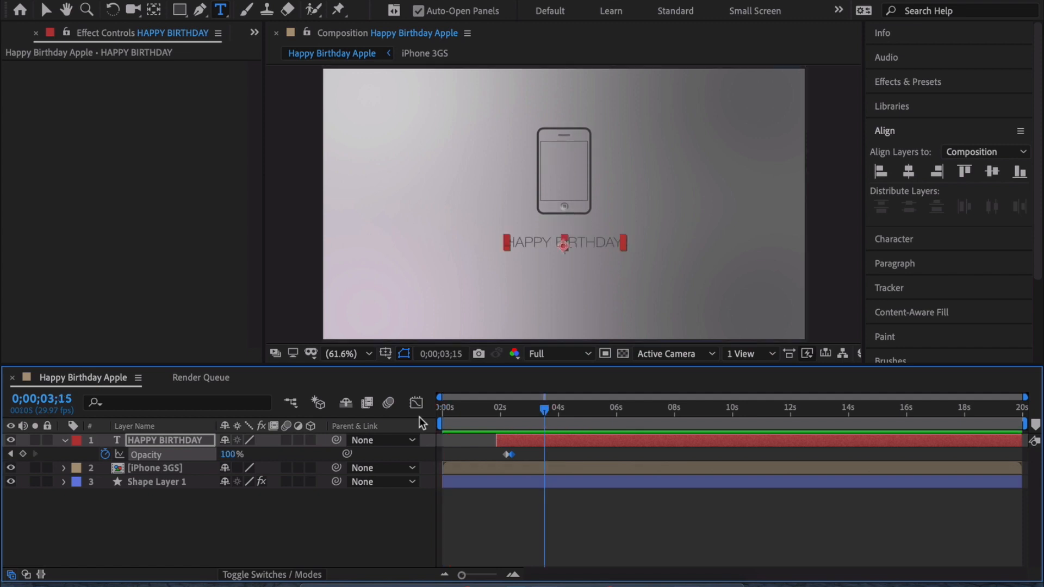
- Switch to the Selection tool and deselect the HAPPY BIRTHDAY layer
key(super+shift+a)
click(166, 442)
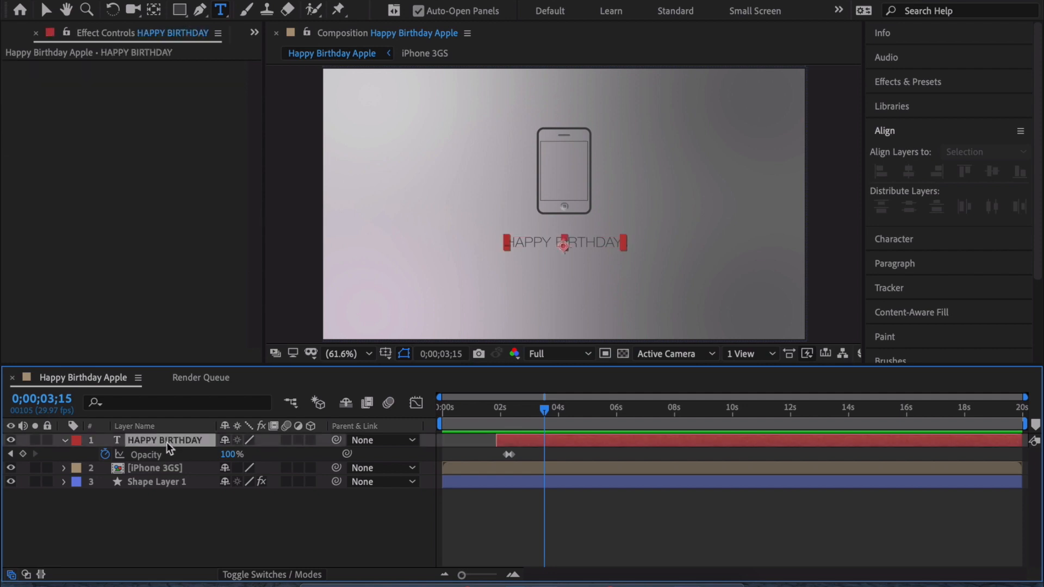
key(v)
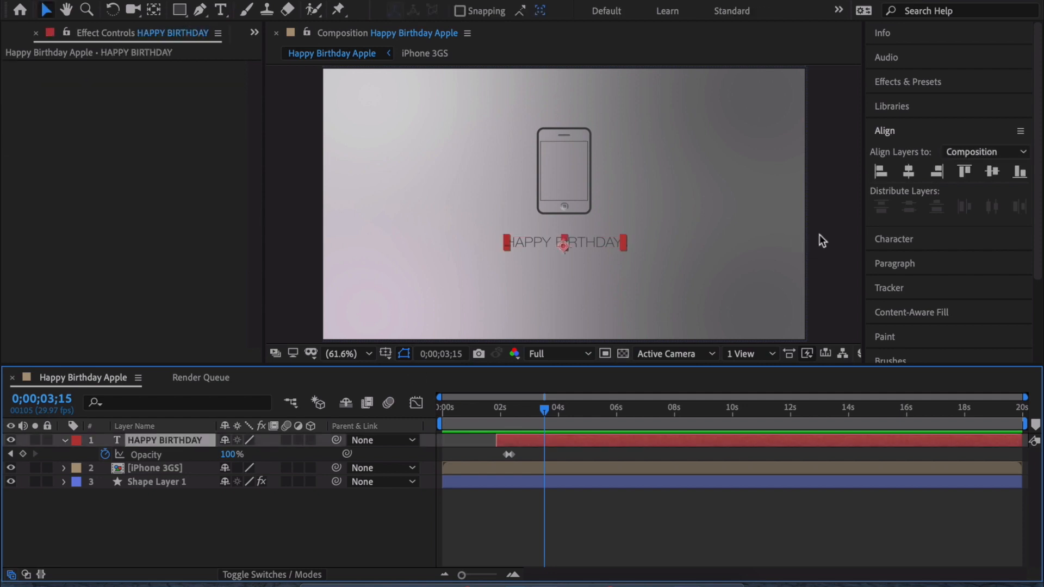
click(820, 236)
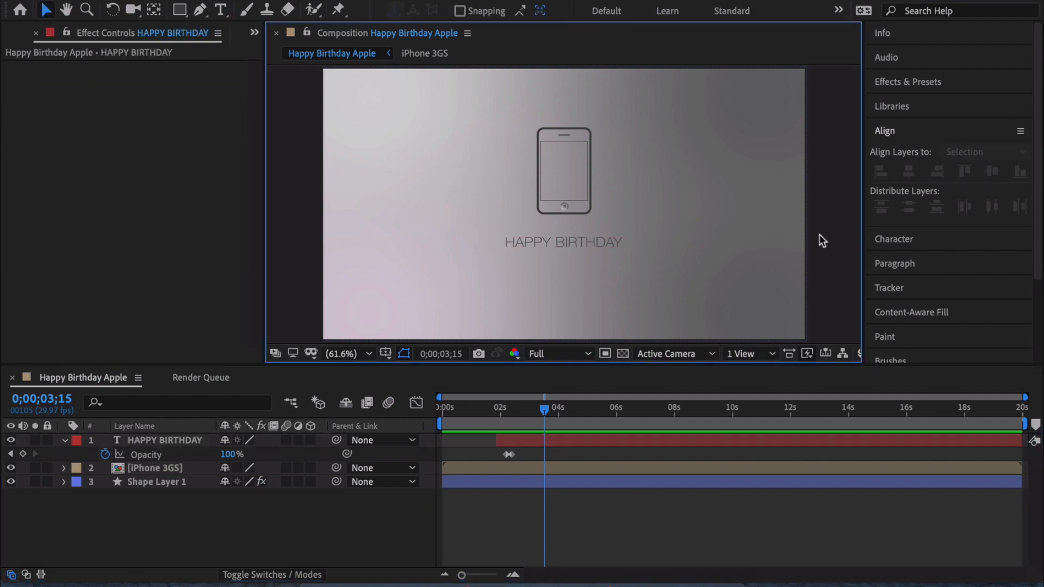